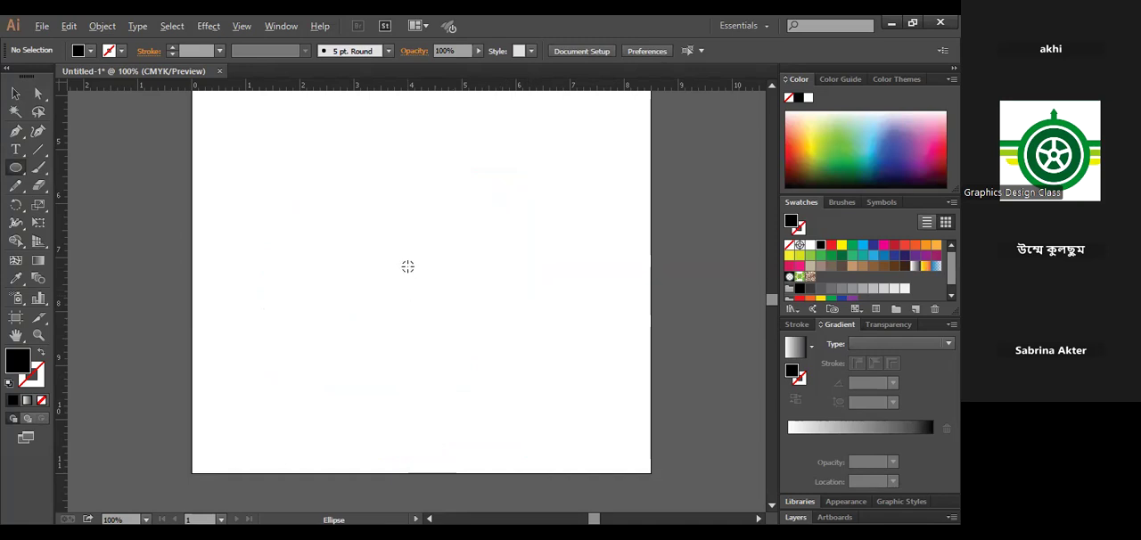
# - Draw a filled circle about 3.6 in wide in the middle of the artboard and delete it
pyautogui.moveTo(407, 265); pyautogui.dragTo(460, 359)
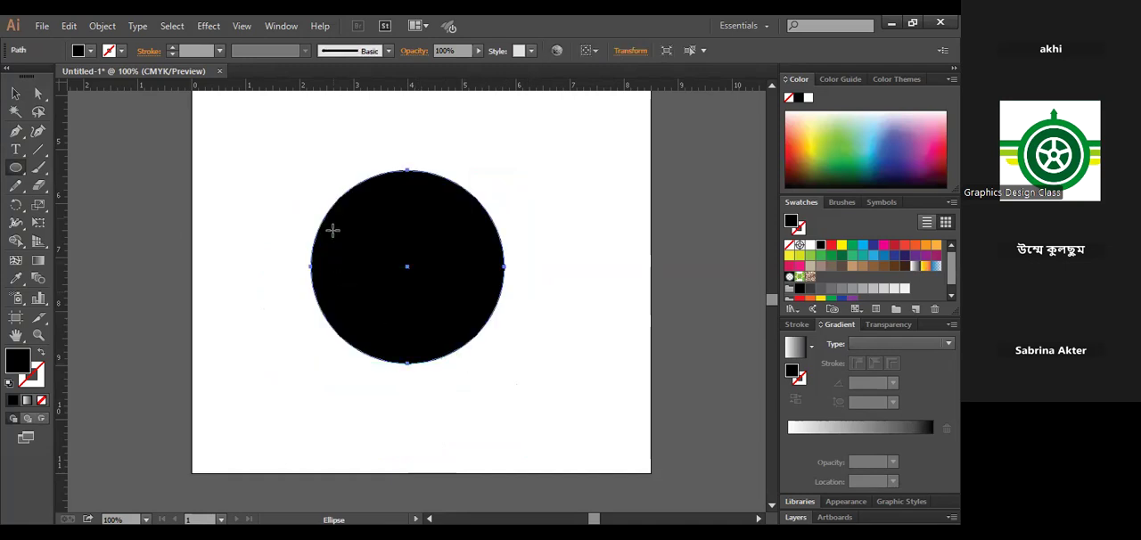
pyautogui.click(15, 93)
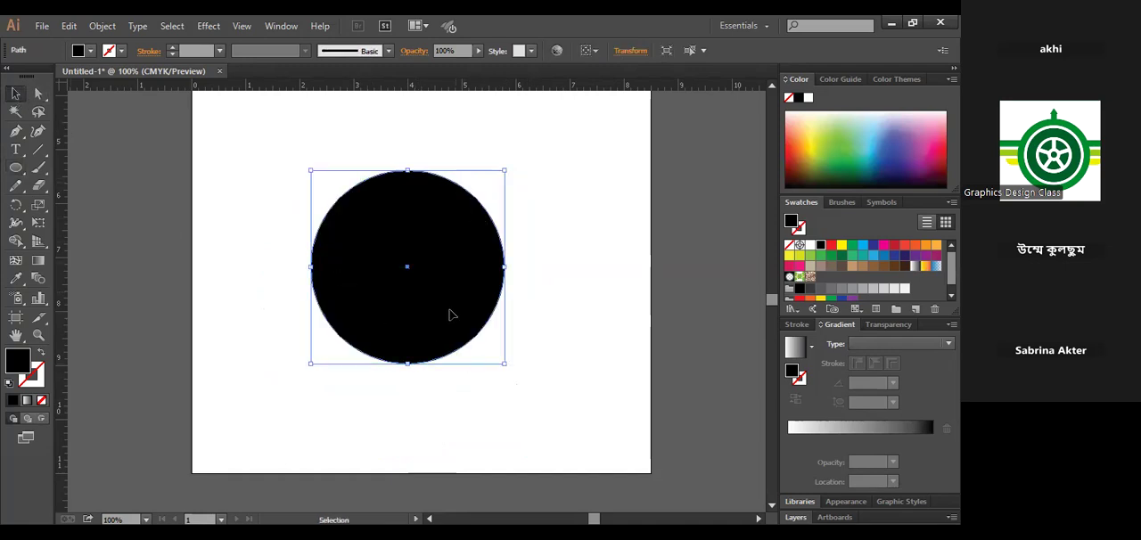
pyautogui.press('Delete')
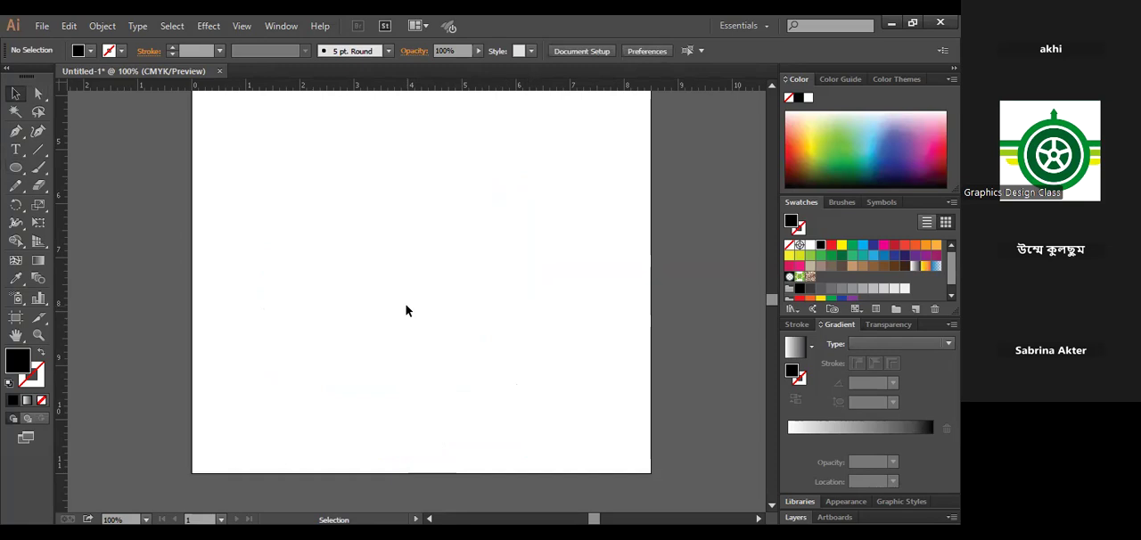
# - Draw several ellipses of different proportions with the Ellipse tool, starting with a tall narrow one about 1.5 in wide and 3.5 in high
pyautogui.rightClick(16, 168)
pyautogui.click(74, 210)
pyautogui.moveTo(314, 182); pyautogui.dragTo(395, 372)
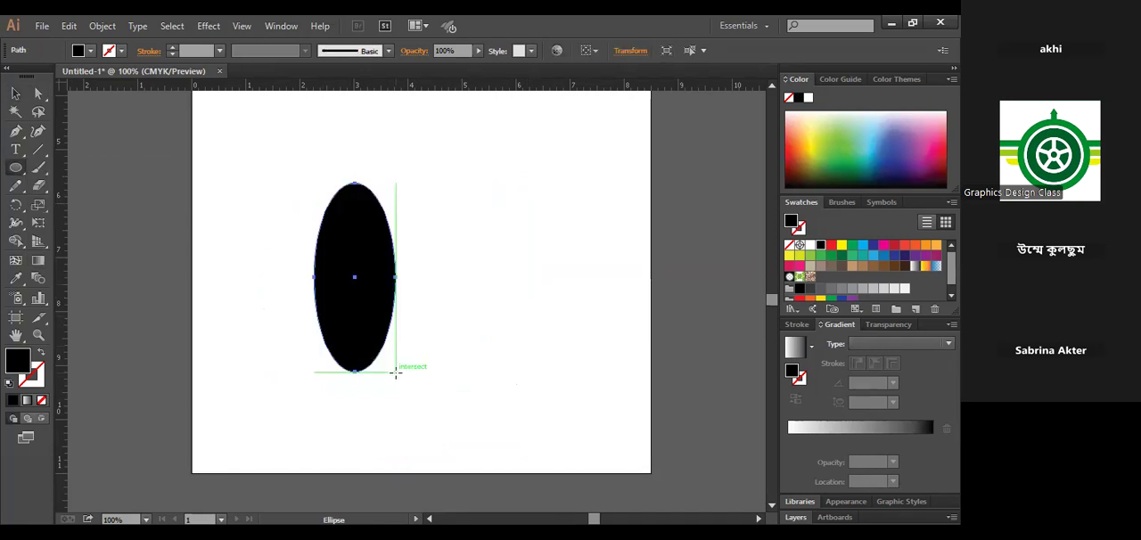
pyautogui.moveTo(421, 207); pyautogui.dragTo(601, 315)
pyautogui.scroll(-1, 464, 282)
pyautogui.moveTo(186, 143); pyautogui.dragTo(355, 368)
# - Select all the practice ellipses on the artboard and delete them
pyautogui.click(17, 94)
pyautogui.moveTo(317, 310); pyautogui.dragTo(246, 345)
pyautogui.moveTo(609, 401); pyautogui.dragTo(227, 233)
pyautogui.moveTo(235, 141); pyautogui.dragTo(475, 329)
pyautogui.press('Delete')
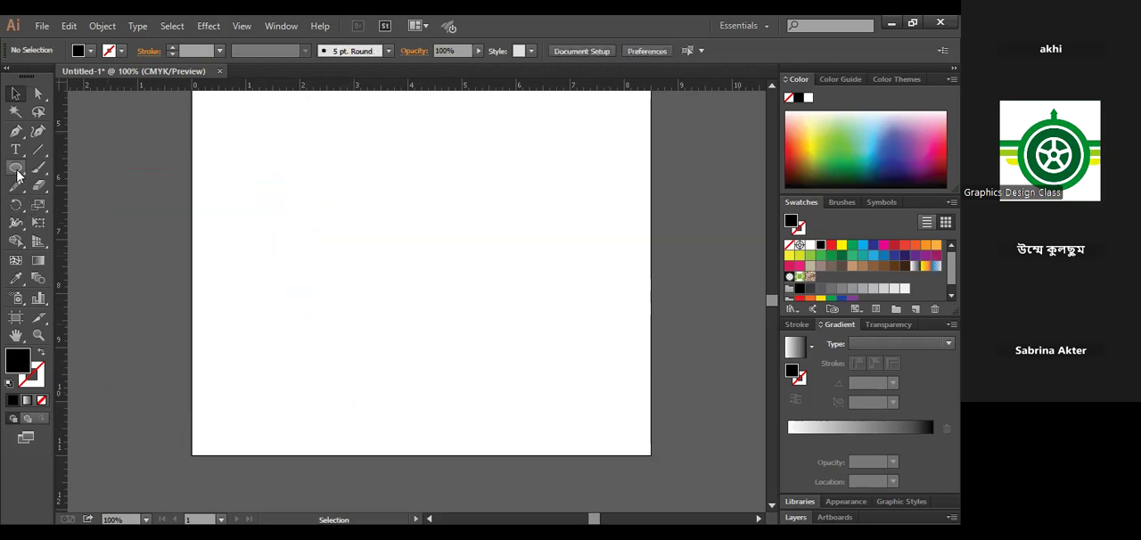
# - Draw a perfect black circle about 3.6 in wide in the middle of the artboard and select it
pyautogui.click(17, 175)
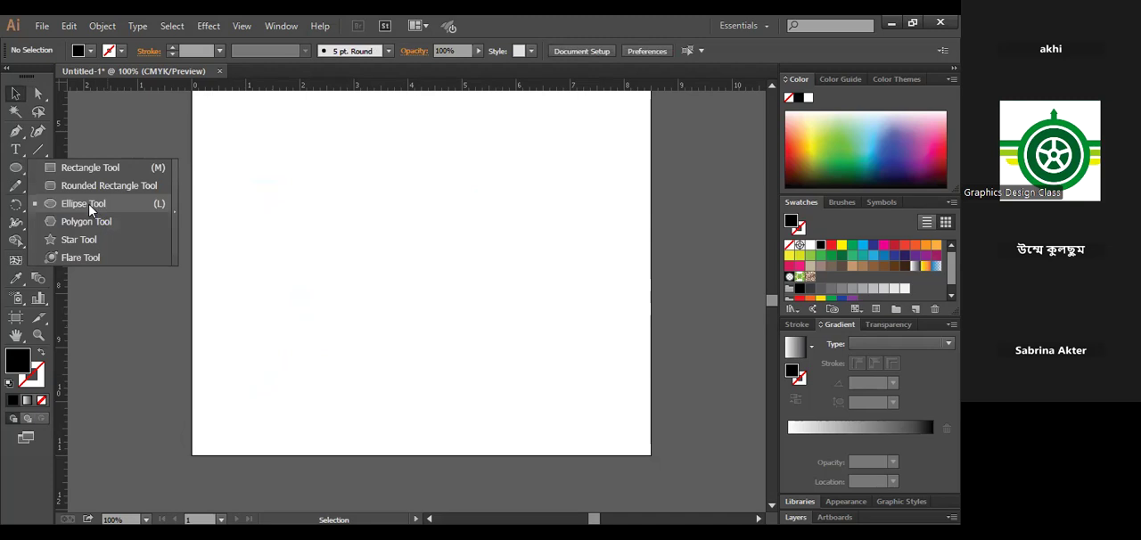
pyautogui.moveTo(407, 270); pyautogui.dragTo(506, 368)
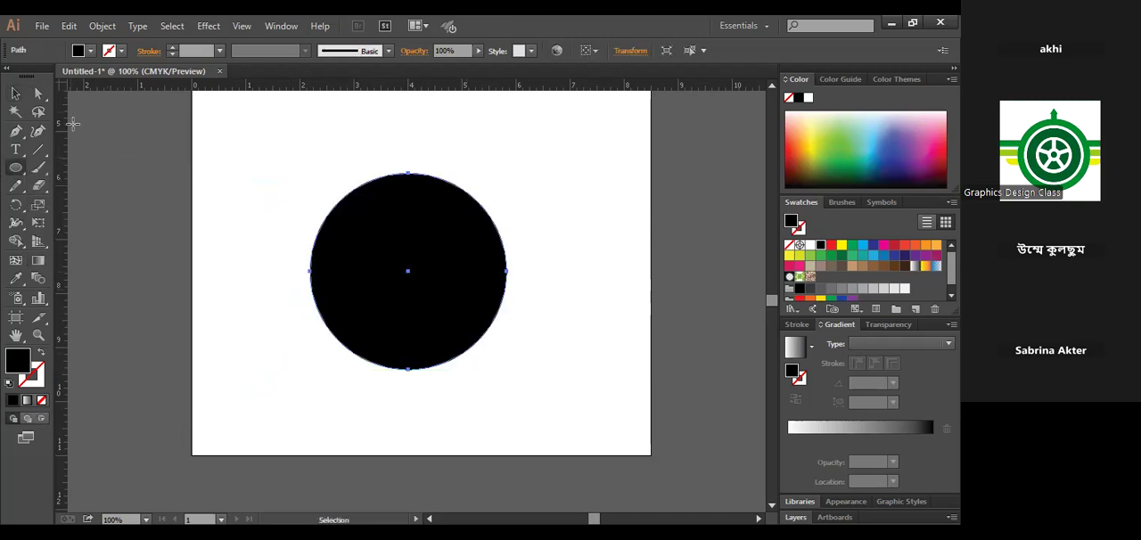
pyautogui.click(16, 93)
pyautogui.click(509, 276)
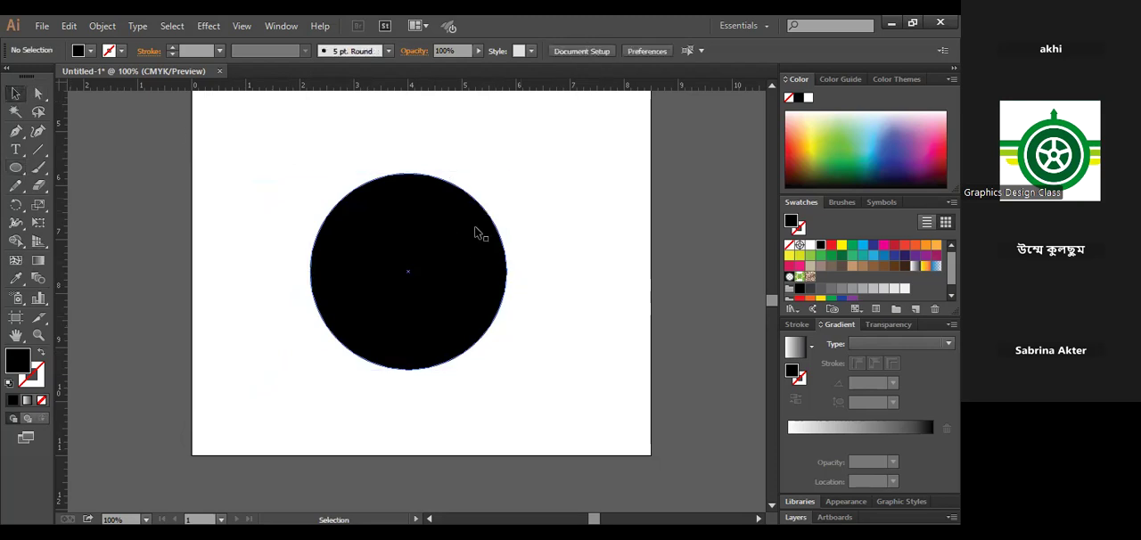
pyautogui.click(476, 269)
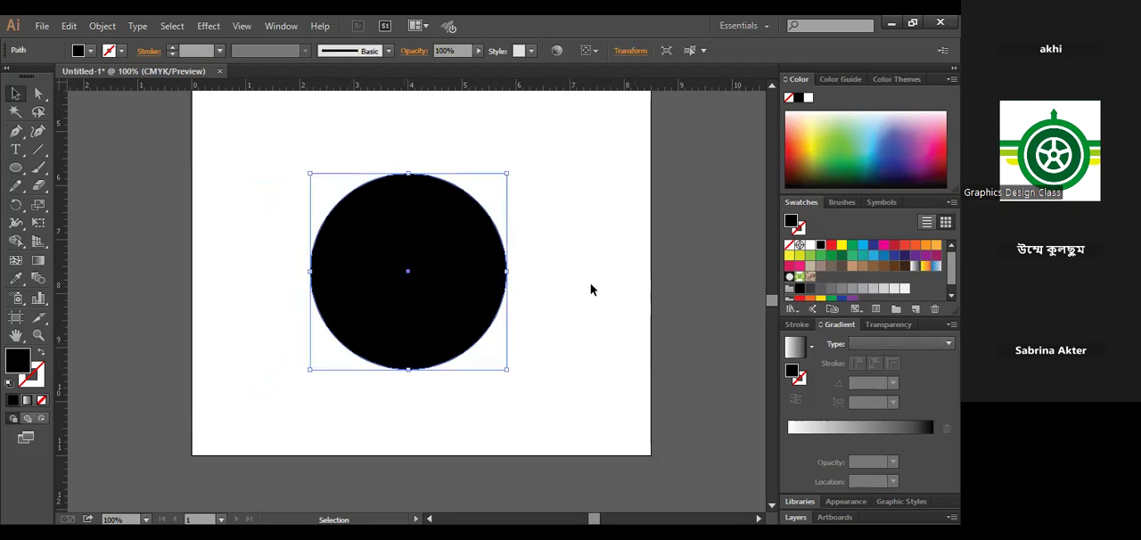
pyautogui.click(549, 290)
pyautogui.click(465, 253)
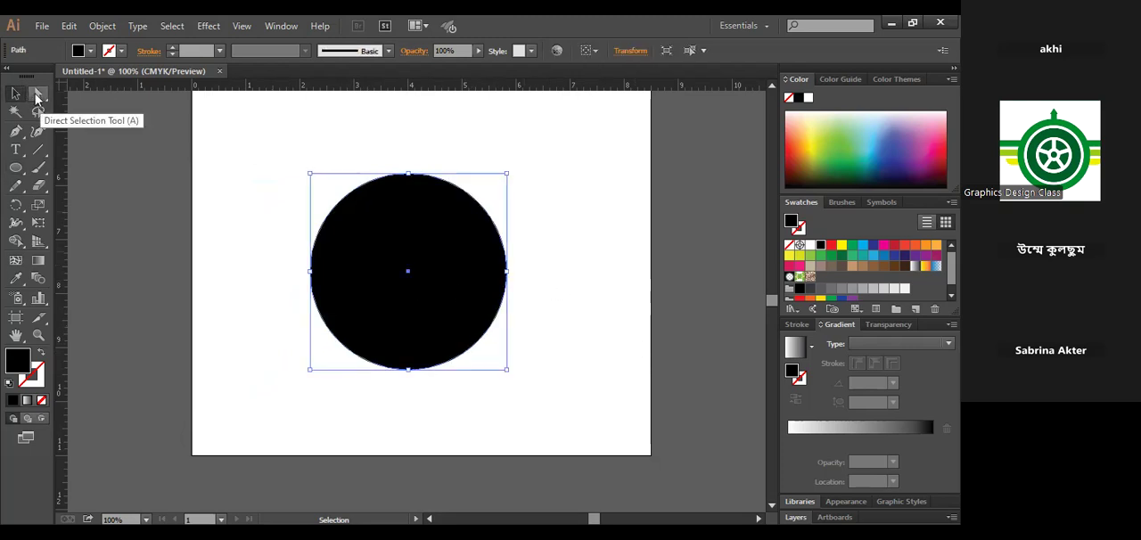
pyautogui.click(38, 93)
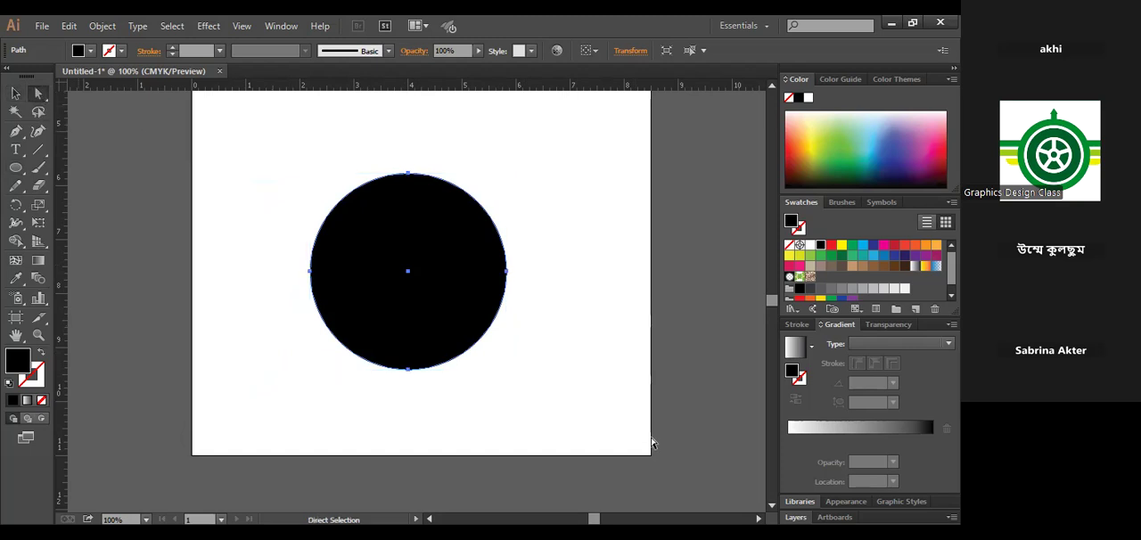
pyautogui.click(15, 93)
pyautogui.click(335, 382)
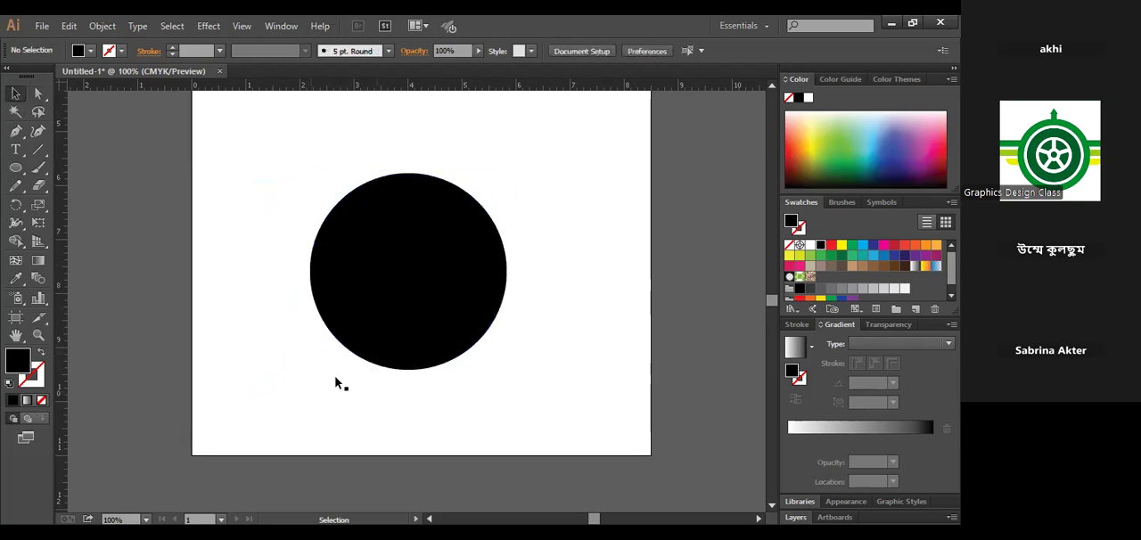
pyautogui.click(412, 333)
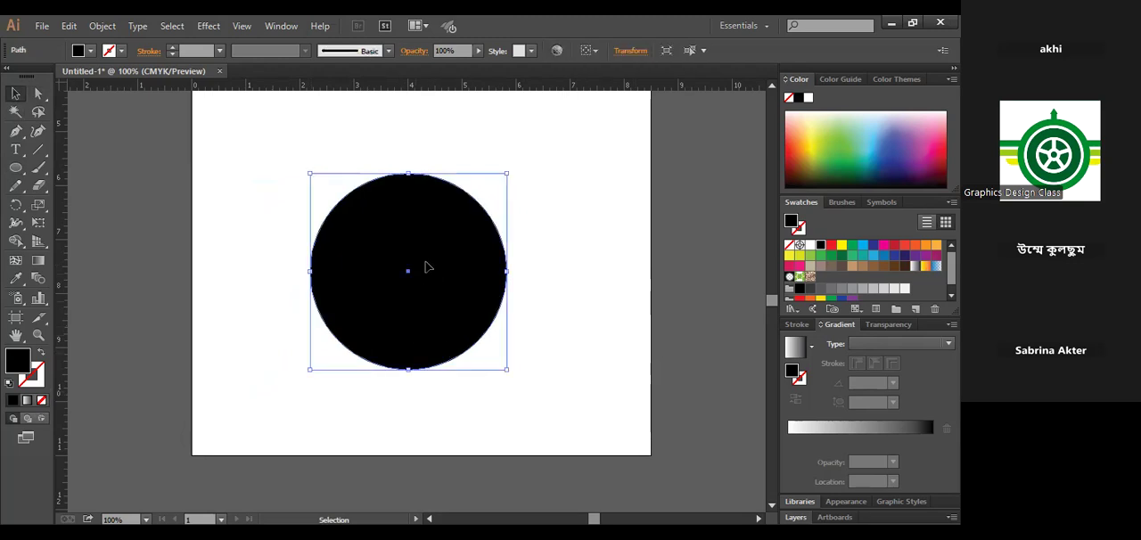
pyautogui.click(16, 173)
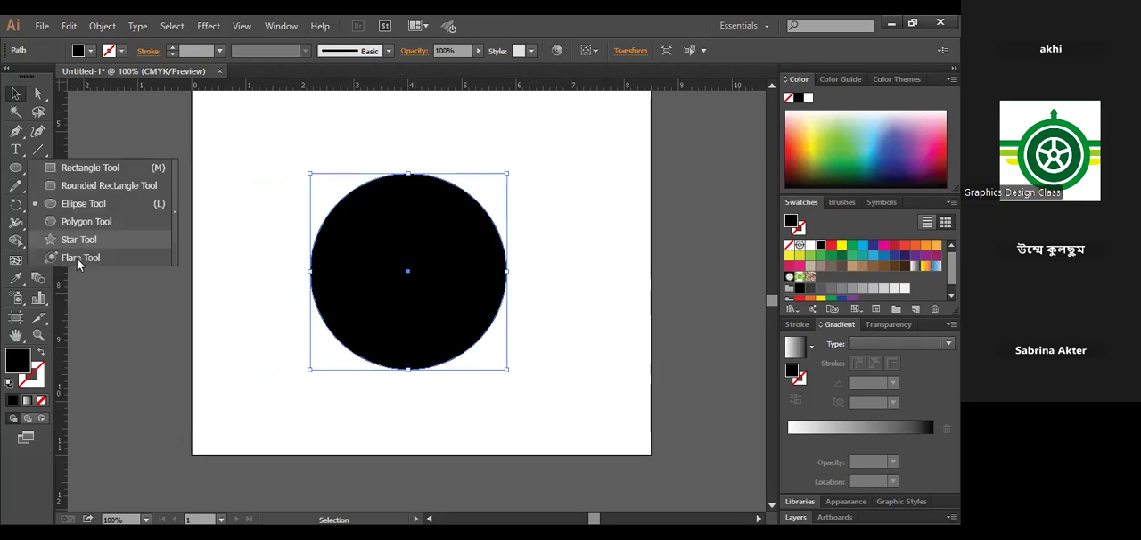
pyautogui.click(536, 279)
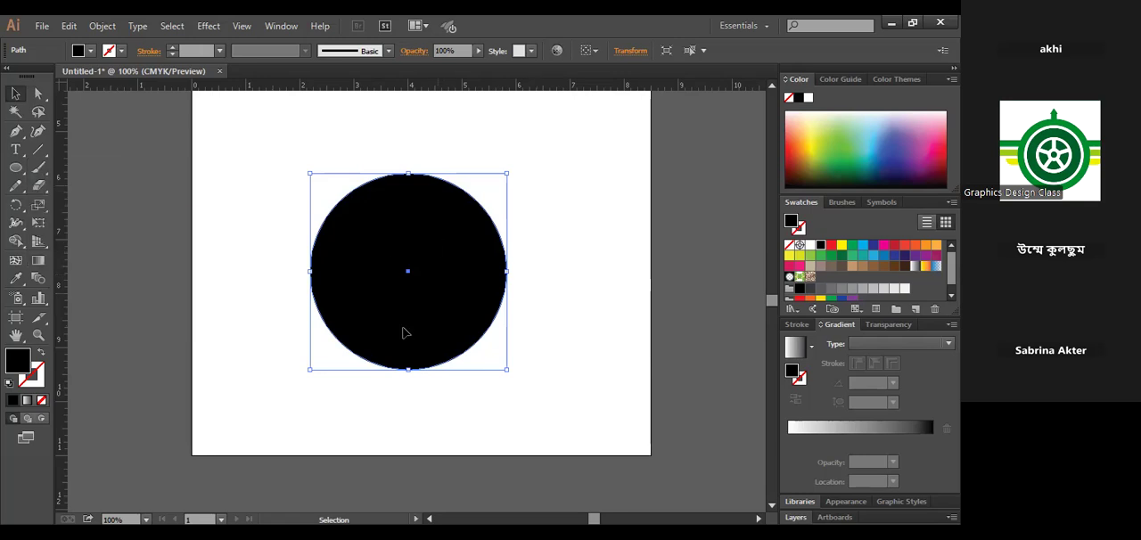
# - Delete the circle's bottom anchor point with the Direct Selection tool to make a half circle
pyautogui.click(38, 94)
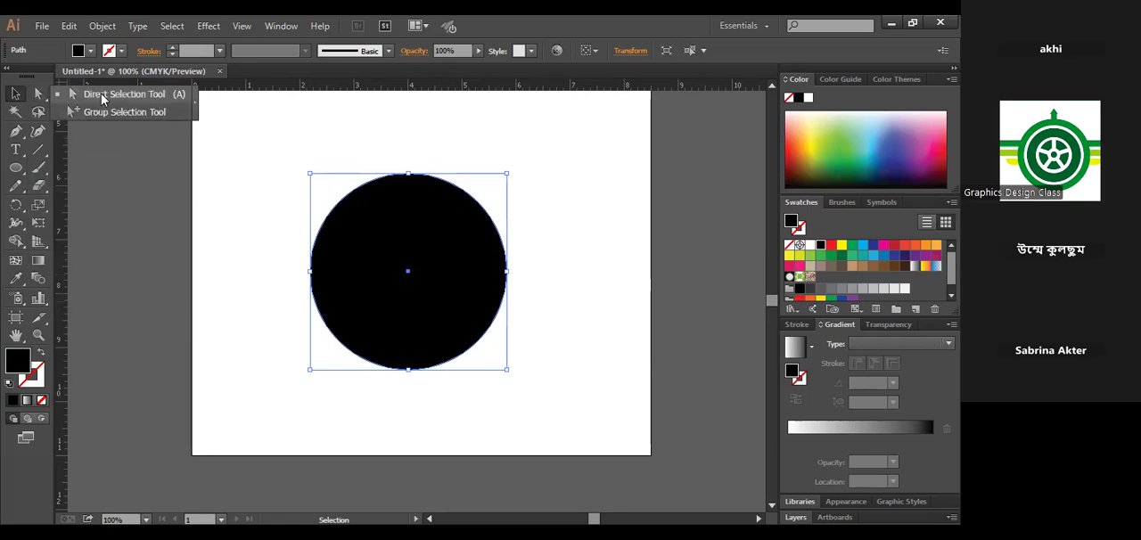
pyautogui.press('a')
pyautogui.moveTo(440, 395); pyautogui.dragTo(397, 357)
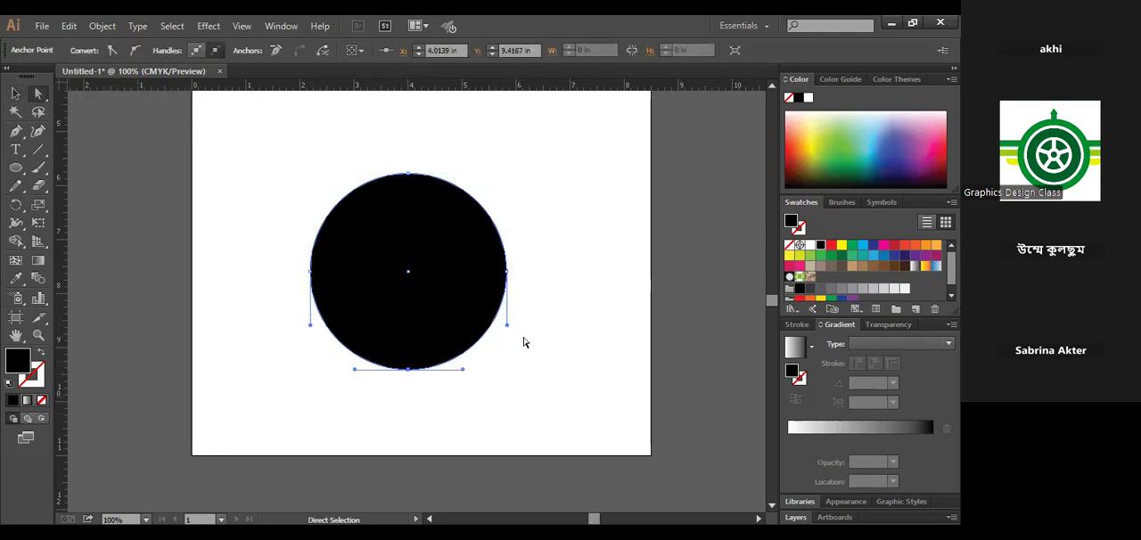
pyautogui.press('Delete')
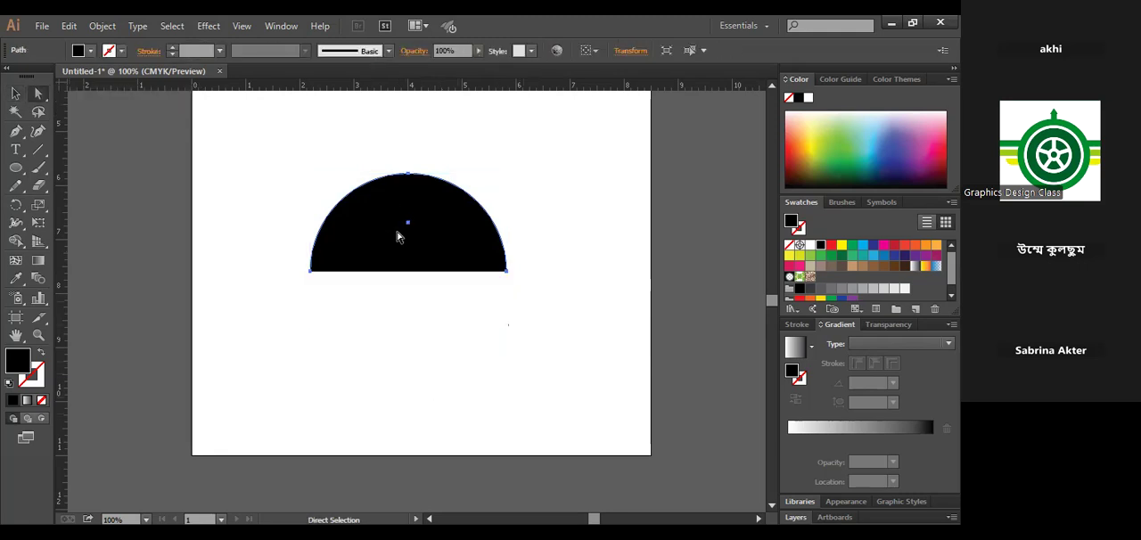
# - Try moving the half circle, and undo both the move and the anchor point deletion
pyautogui.click(17, 95)
pyautogui.click(459, 294)
pyautogui.moveTo(440, 246); pyautogui.dragTo(420, 308)
pyautogui.hotkey('ctrl', 'z')
pyautogui.hotkey('ctrl', 'z')
pyautogui.press('v')
pyautogui.click(414, 388)
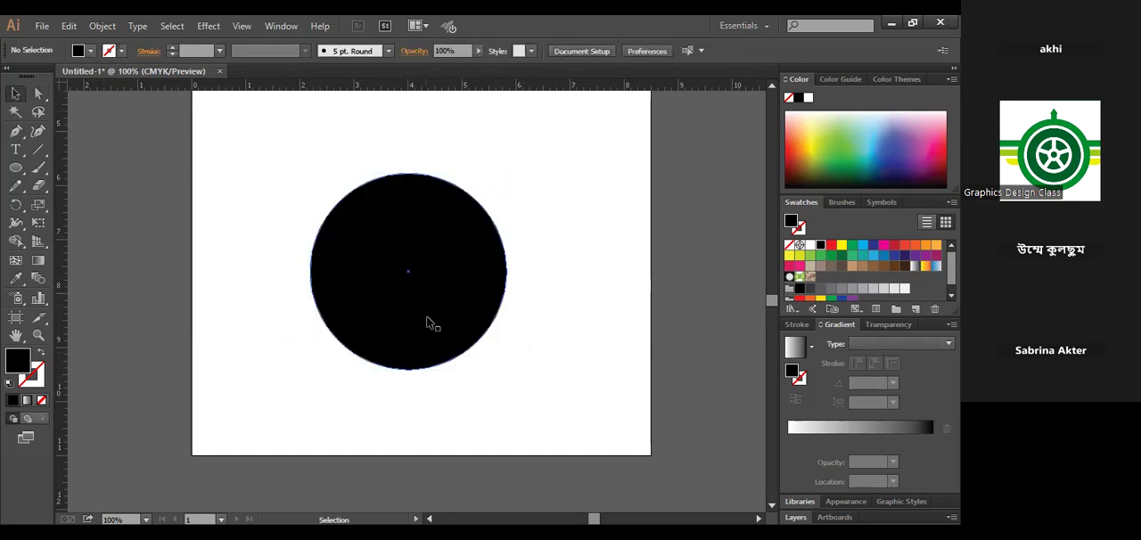
# - Arrange two copies of the circle side by side and turn the left one into a half circle by deleting its bottom anchor point
pyautogui.moveTo(433, 324); pyautogui.dragTo(549, 364)
pyautogui.click(37, 92)
pyautogui.moveTo(359, 432); pyautogui.dragTo(285, 374)
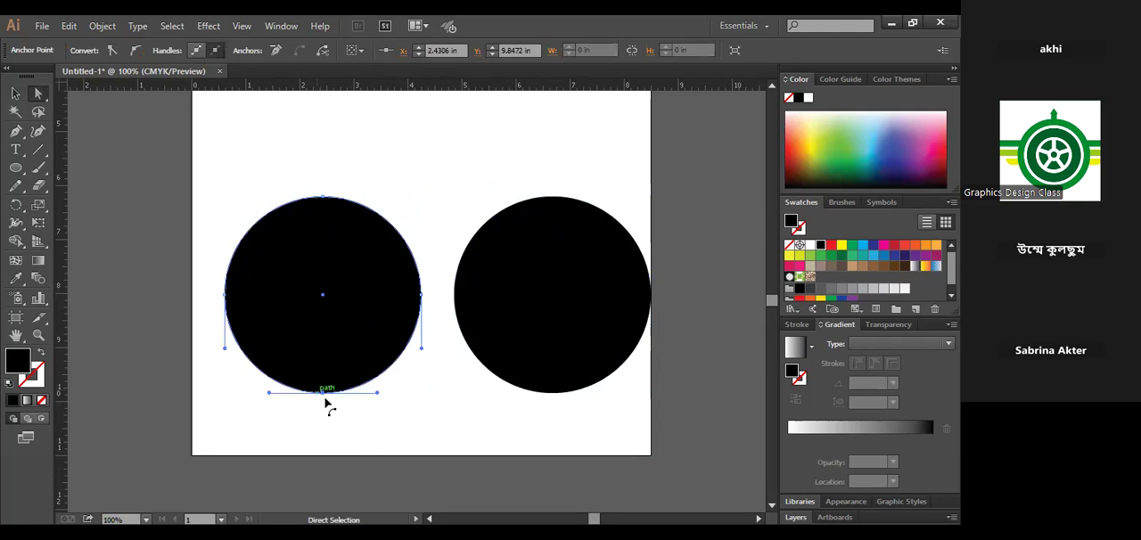
pyautogui.press('Delete')
pyautogui.click(15, 94)
# - Shrink the remaining full circle to about 1.6 in and centre it on top of the half circle as a head
pyautogui.click(489, 437)
pyautogui.click(575, 356)
pyautogui.moveTo(636, 375); pyautogui.dragTo(345, 165)
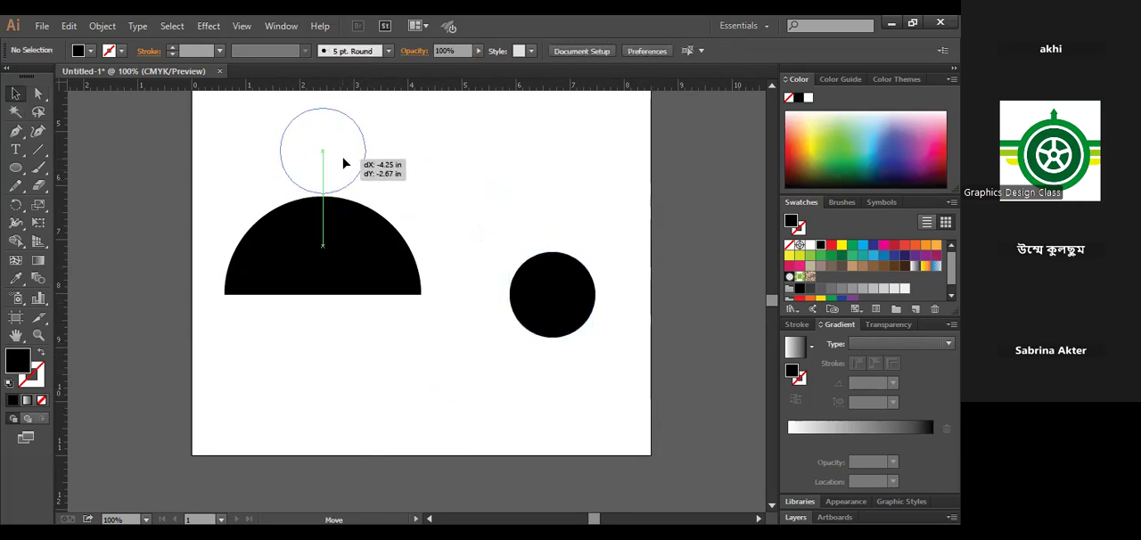
# - Scale the head and half circle together to about 2.6 in wide and place them near the artboard's centre
pyautogui.hotkey('ctrl', '-')
pyautogui.moveTo(502, 333); pyautogui.dragTo(240, 107)
pyautogui.moveTo(355, 312); pyautogui.dragTo(404, 312)
pyautogui.click(524, 364)
pyautogui.moveTo(355, 140); pyautogui.dragTo(355, 137)
pyautogui.moveTo(468, 319); pyautogui.dragTo(449, 302)
pyautogui.click(494, 325)
pyautogui.moveTo(353, 214); pyautogui.dragTo(459, 251)
pyautogui.click(498, 261)
pyautogui.moveTo(328, 187); pyautogui.dragTo(451, 337)
pyautogui.click(522, 380)
pyautogui.moveTo(522, 379); pyautogui.dragTo(301, 144)
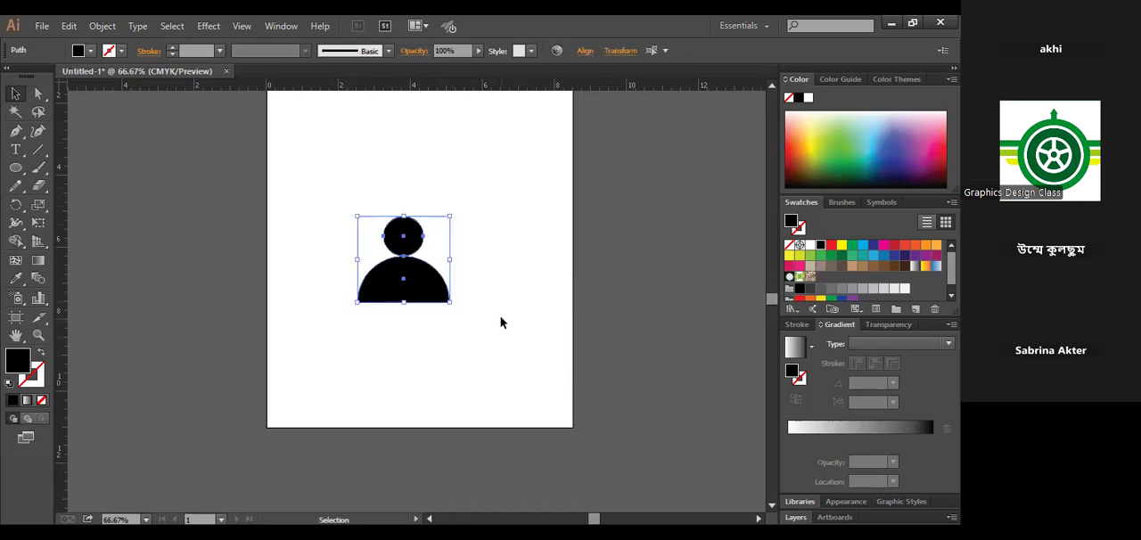
pyautogui.click(500, 323)
pyautogui.moveTo(335, 196); pyautogui.dragTo(461, 351)
pyautogui.moveTo(342, 196); pyautogui.dragTo(463, 330)
pyautogui.click(468, 335)
pyautogui.moveTo(342, 198); pyautogui.dragTo(348, 224)
pyautogui.click(513, 305)
pyautogui.click(329, 189)
pyautogui.moveTo(328, 189); pyautogui.dragTo(474, 345)
# - Delete the person figure made of the circle and the half circle
pyautogui.moveTo(17, 174); pyautogui.dragTo(96, 214)
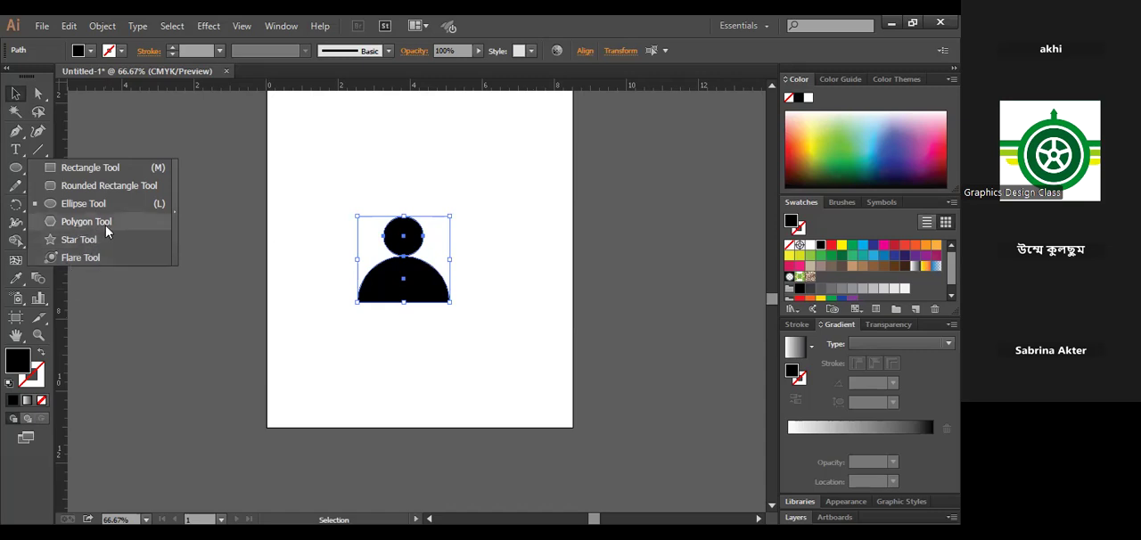
pyautogui.click(390, 235)
pyautogui.press('Delete')
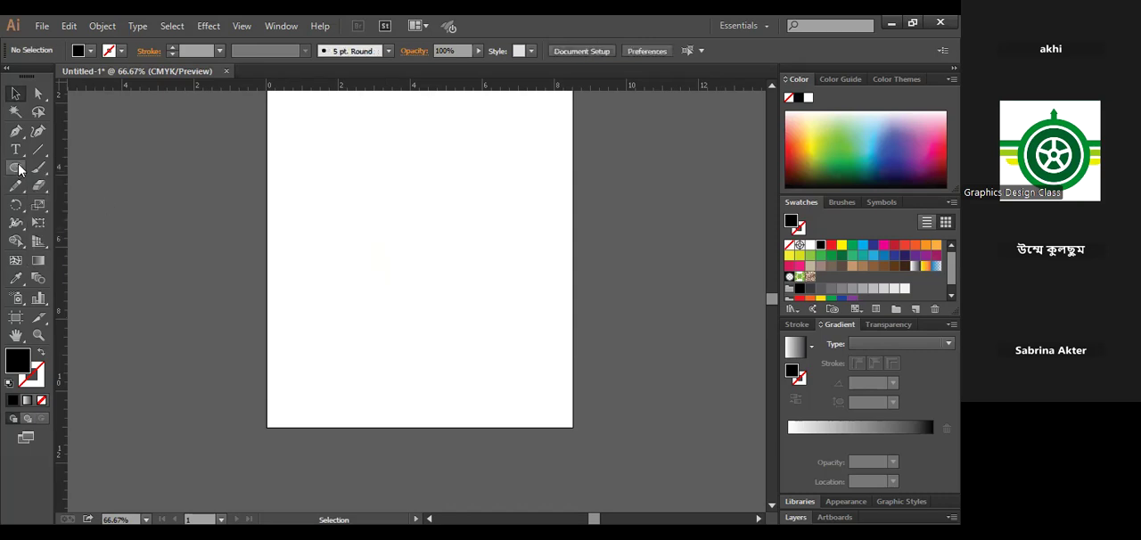
# - Draw a large tilted hexagon about 7 in across with the Polygon tool and rotate it
pyautogui.click(19, 169)
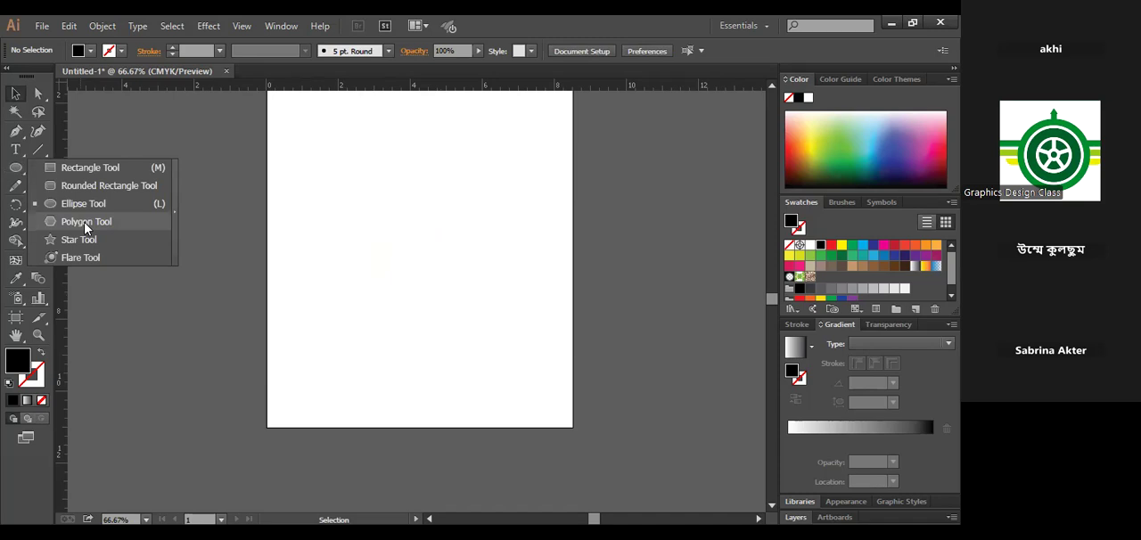
pyautogui.moveTo(412, 274); pyautogui.dragTo(491, 372)
pyautogui.press('v')
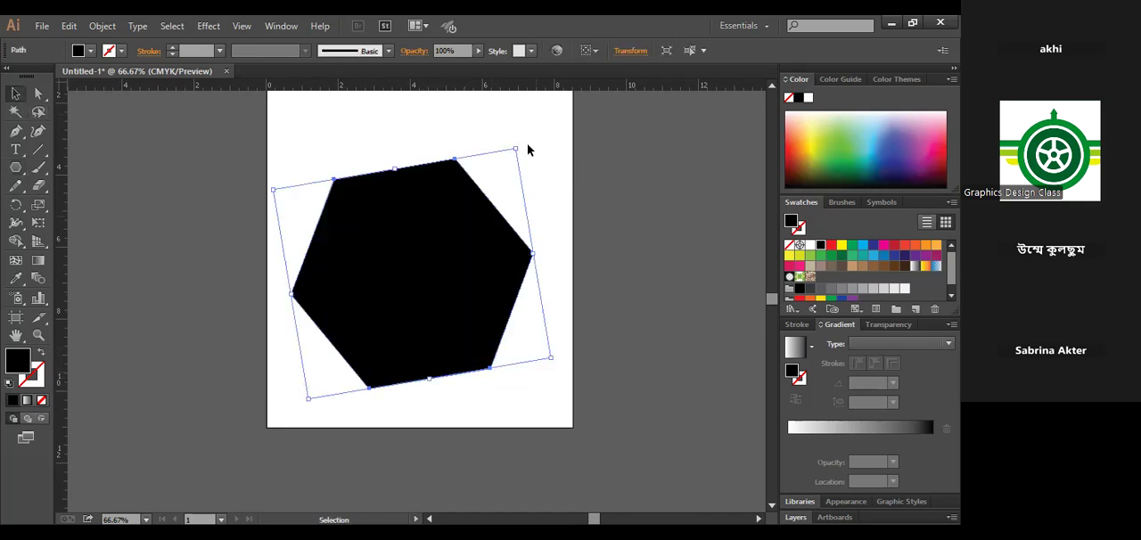
pyautogui.moveTo(523, 143); pyautogui.dragTo(555, 217)
pyautogui.click(529, 169)
# - Replace the tilted hexagon with a level, flat-topped one about 5.2 in wide at the artboard's centre
pyautogui.click(428, 243)
pyautogui.press('Delete')
pyautogui.moveTo(15, 169); pyautogui.dragTo(88, 224)
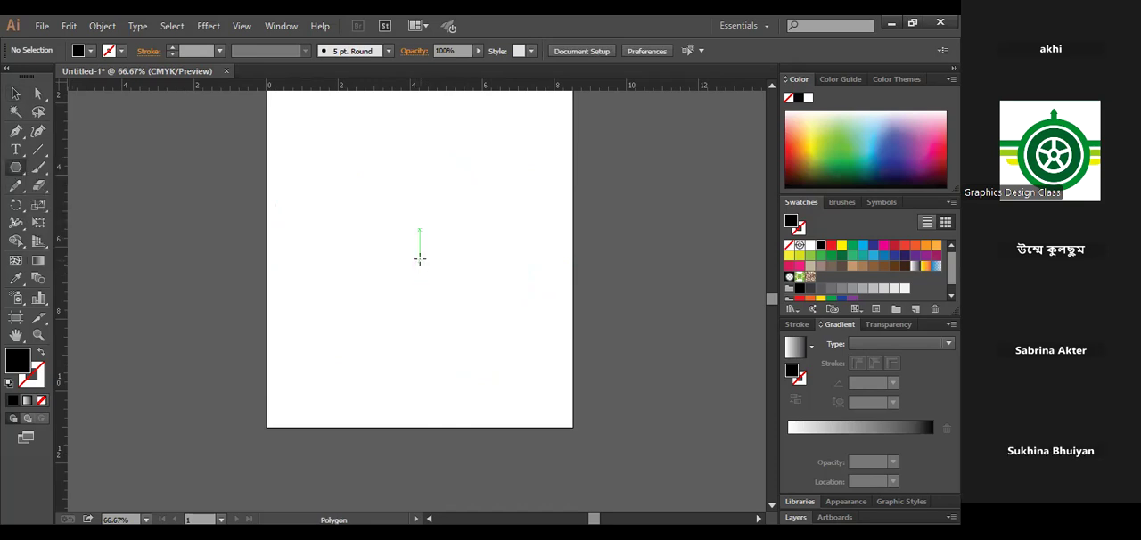
pyautogui.moveTo(420, 258); pyautogui.dragTo(453, 345)
pyautogui.click(15, 93)
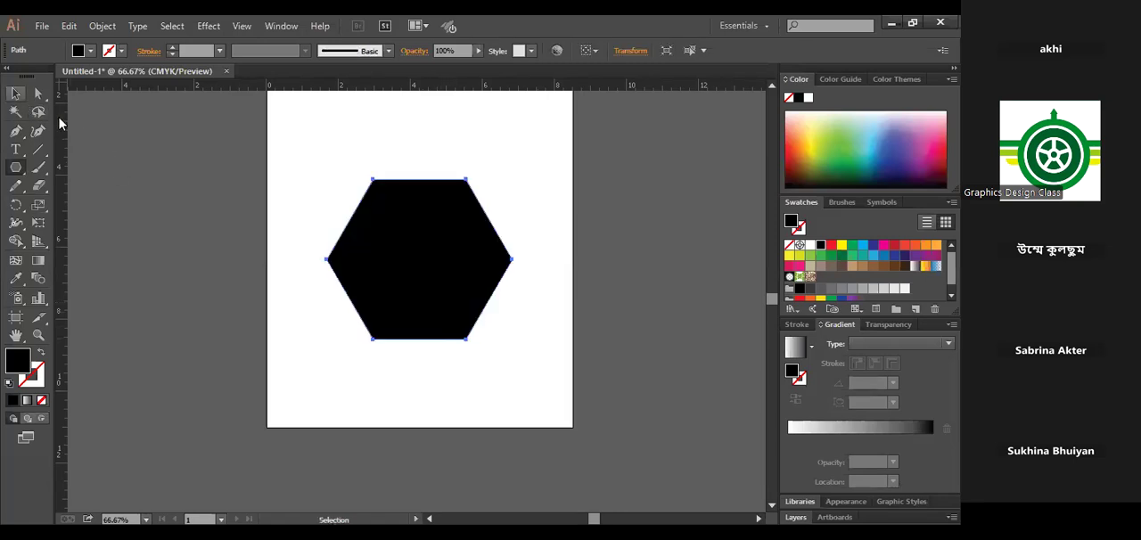
pyautogui.click(539, 279)
pyautogui.click(445, 241)
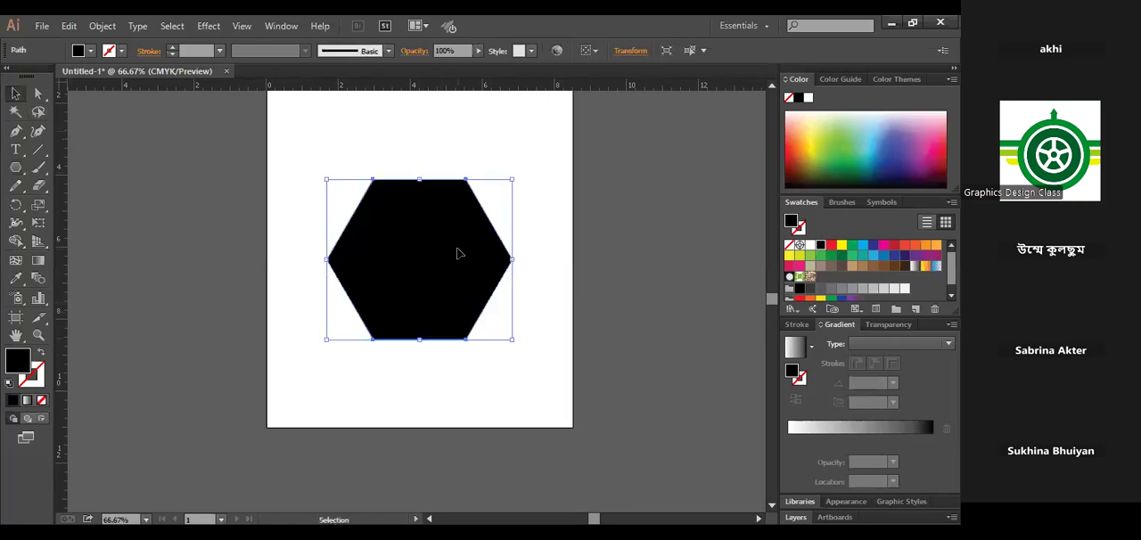
# - Rotate the flat-topped hexagon so that its corners point straight up and down
pyautogui.moveTo(519, 174); pyautogui.dragTo(521, 181)
pyautogui.moveTo(533, 249); pyautogui.dragTo(538, 310)
pyautogui.click(537, 310)
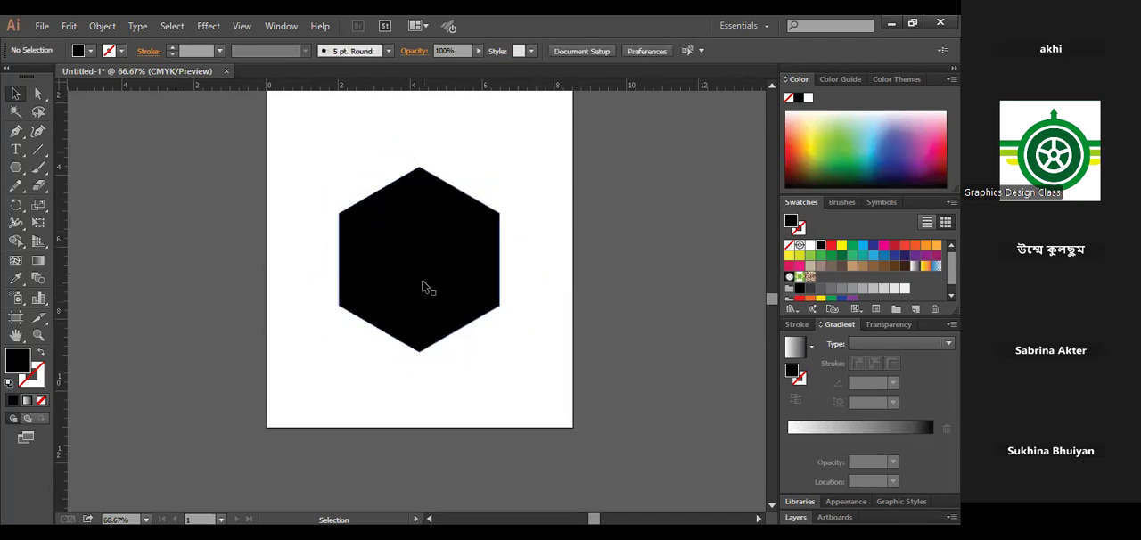
# - Replace the upright hexagon with a freely tilted one about 5 in across
pyautogui.click(425, 285)
pyautogui.press('Delete')
pyautogui.moveTo(15, 169); pyautogui.dragTo(89, 227)
pyautogui.moveTo(403, 252); pyautogui.dragTo(469, 315)
pyautogui.click(15, 92)
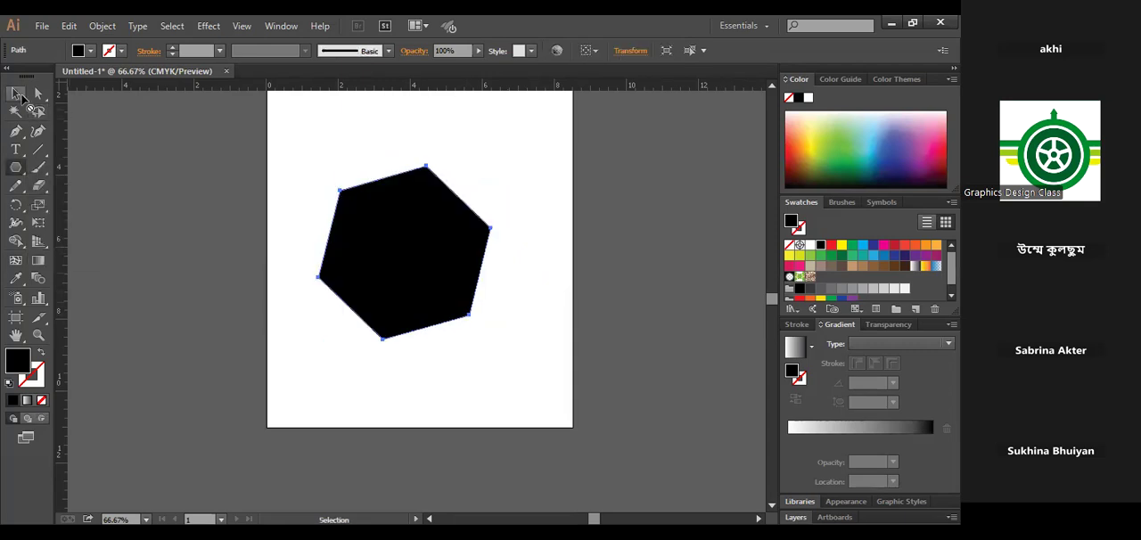
# - Rotate the tilted hexagon by hand until one corner points upward and its sides are nearly vertical
pyautogui.moveTo(484, 160); pyautogui.dragTo(504, 212)
pyautogui.click(537, 304)
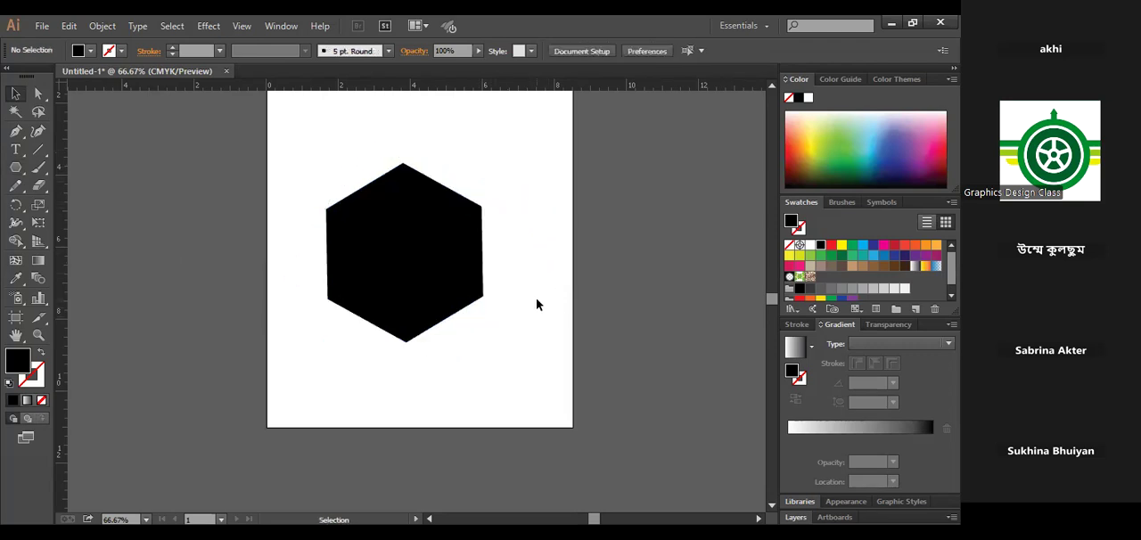
pyautogui.hotkey('ctrl', '1')
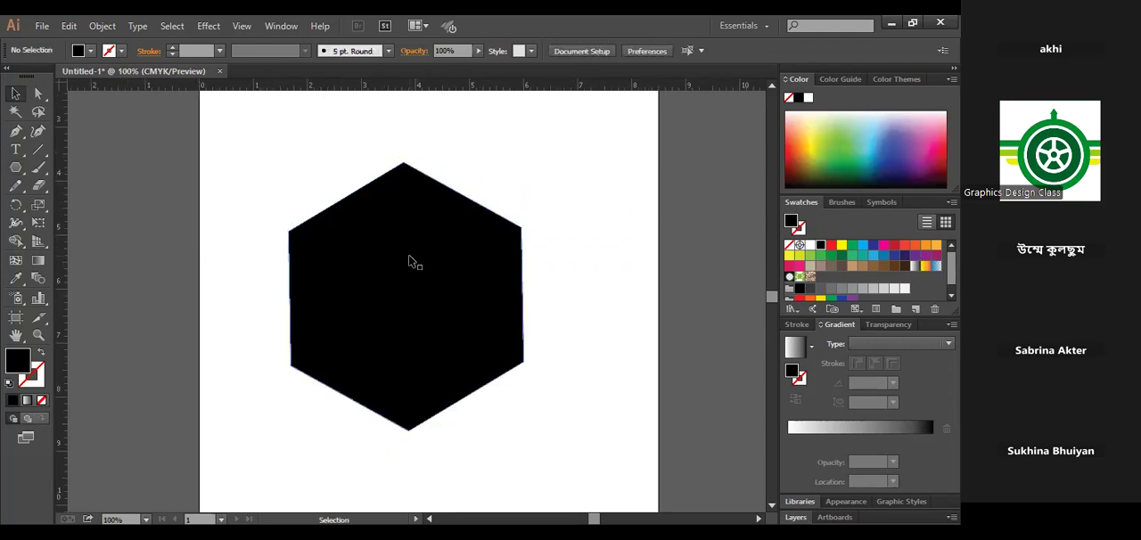
# - Delete the hand-rotated hexagon from the artboard
pyautogui.click(496, 317)
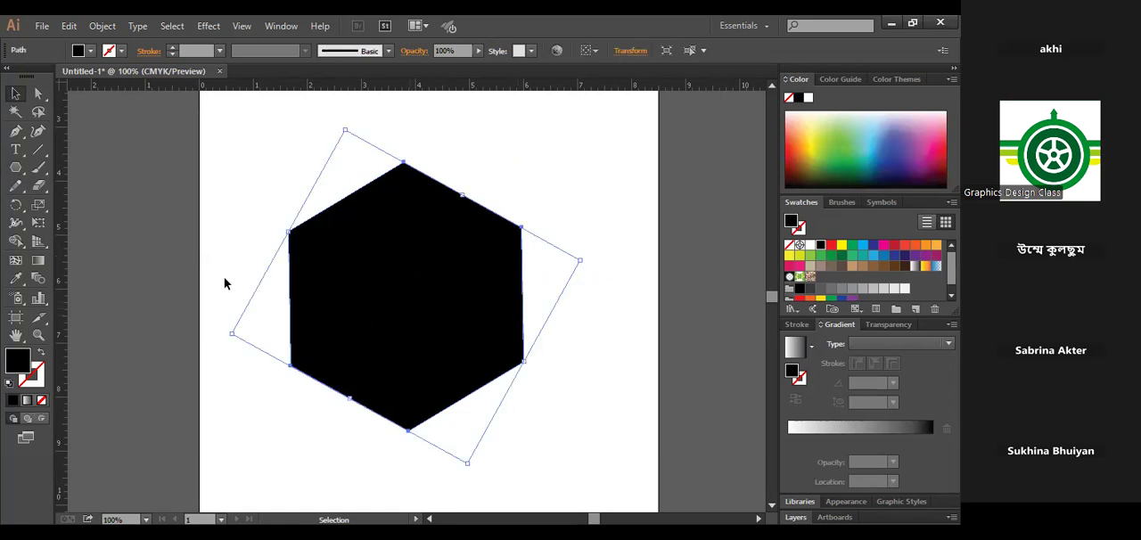
pyautogui.press('Delete')
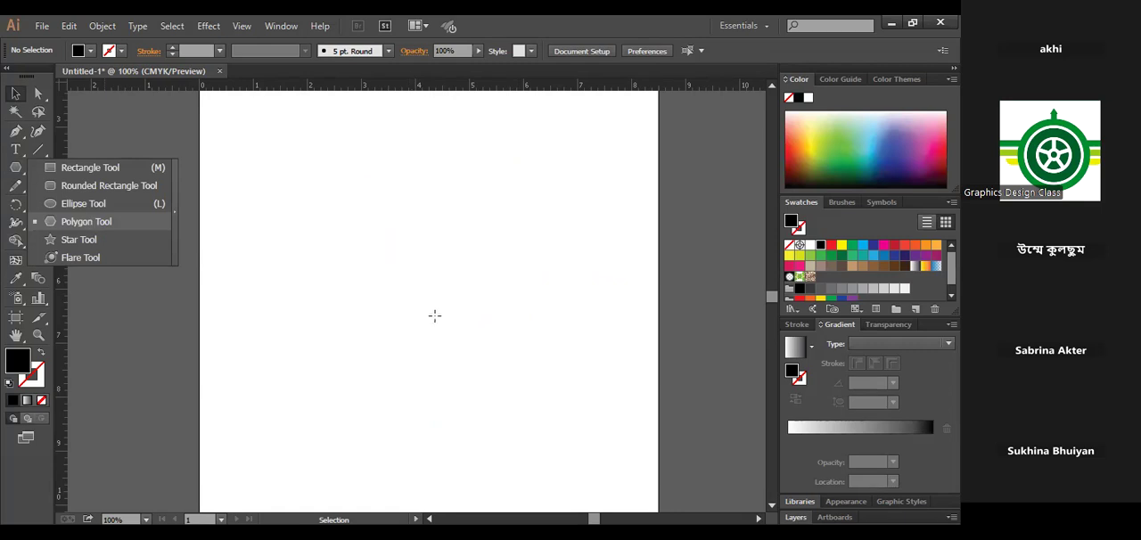
# - Draw a flat-topped hexagon about 4 in wide on the artboard and shift it slightly upward
pyautogui.moveTo(431, 312); pyautogui.dragTo(487, 403)
pyautogui.click(15, 93)
pyautogui.scroll(-1, 499, 254)
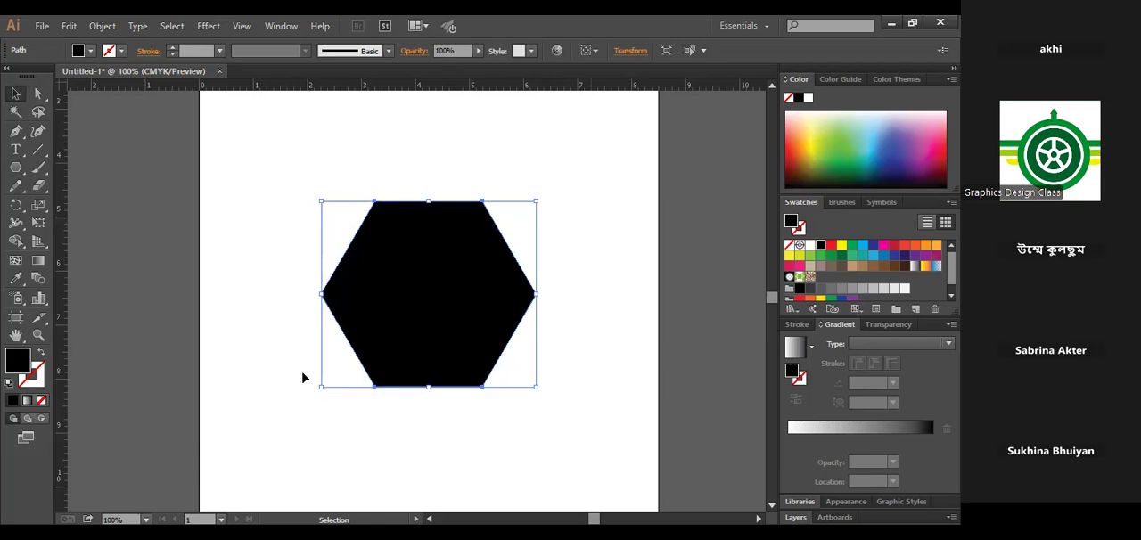
pyautogui.click(575, 319)
pyautogui.click(450, 280)
pyautogui.moveTo(430, 323); pyautogui.dragTo(430, 311)
pyautogui.click(585, 262)
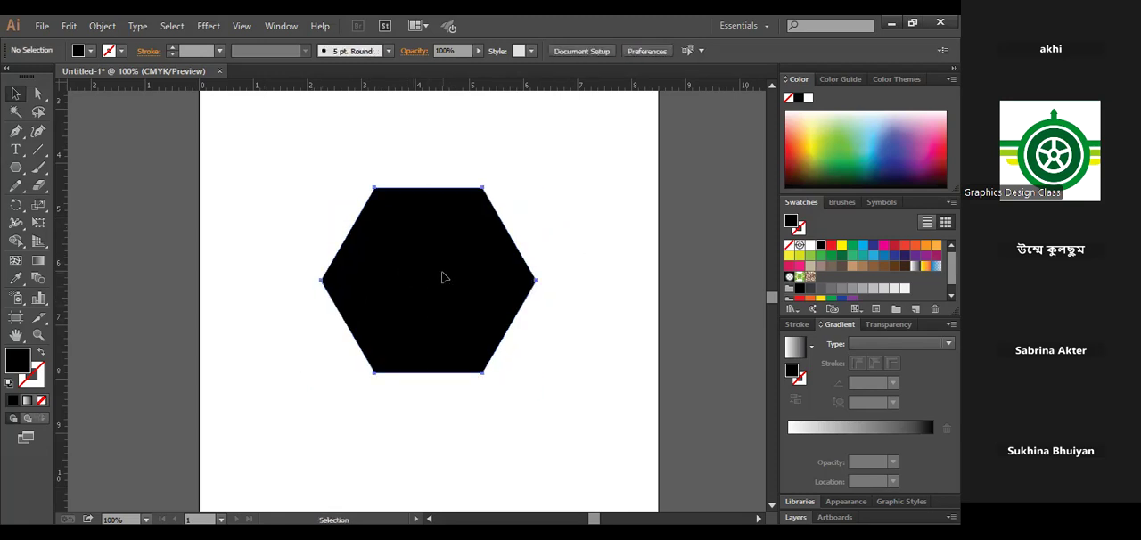
# - Delete the black flat-topped hexagon from the artboard
pyautogui.click(444, 278)
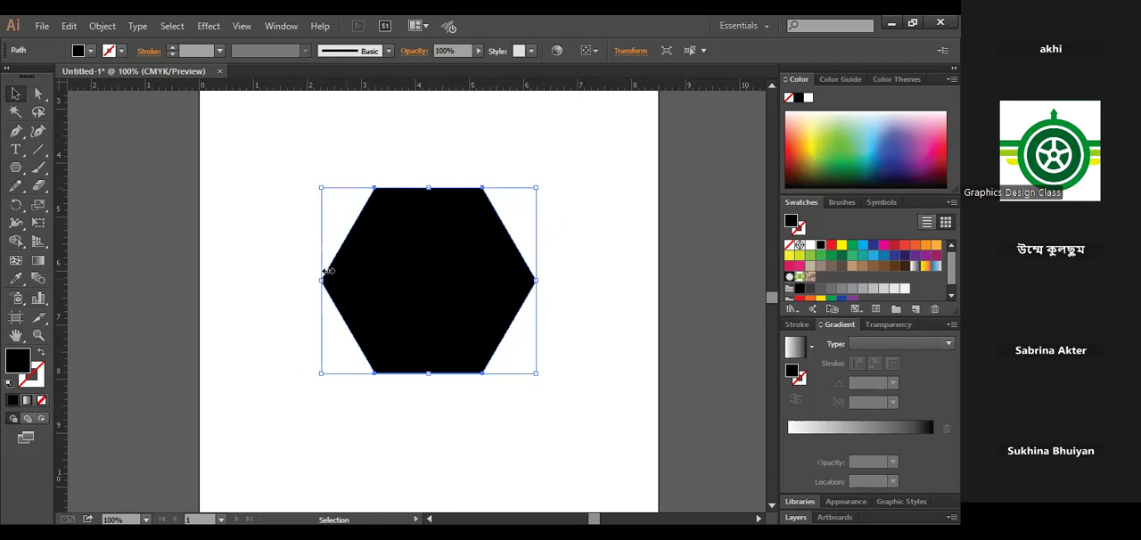
pyautogui.click(493, 403)
pyautogui.click(431, 299)
pyautogui.moveTo(426, 316); pyautogui.dragTo(426, 292)
pyautogui.press('Delete')
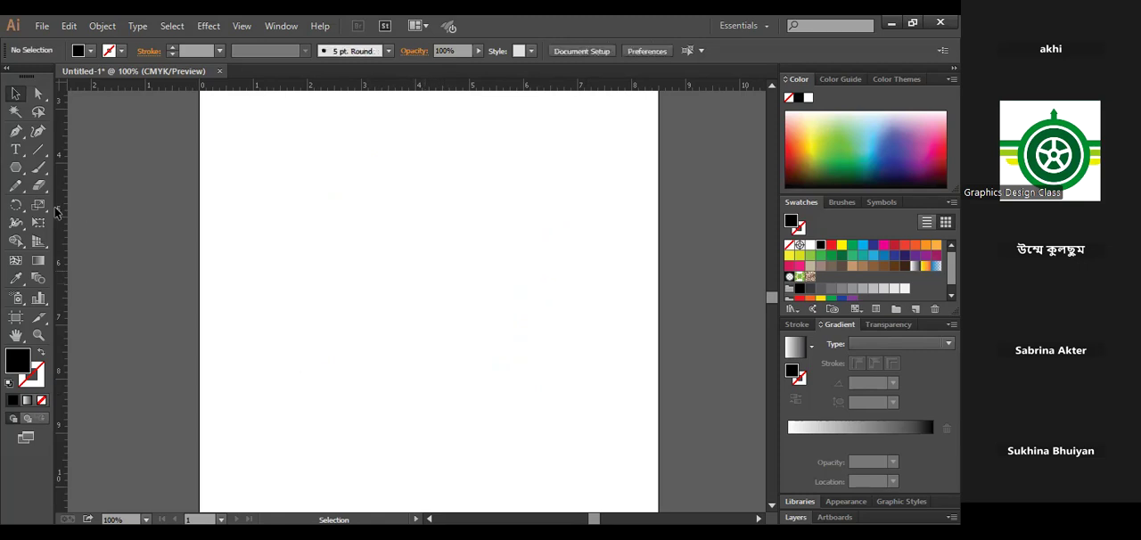
# - Create a nine-sided polygon with a radius of 1.9862 in near the middle of the artboard
pyautogui.click(16, 169)
pyautogui.click(424, 280)
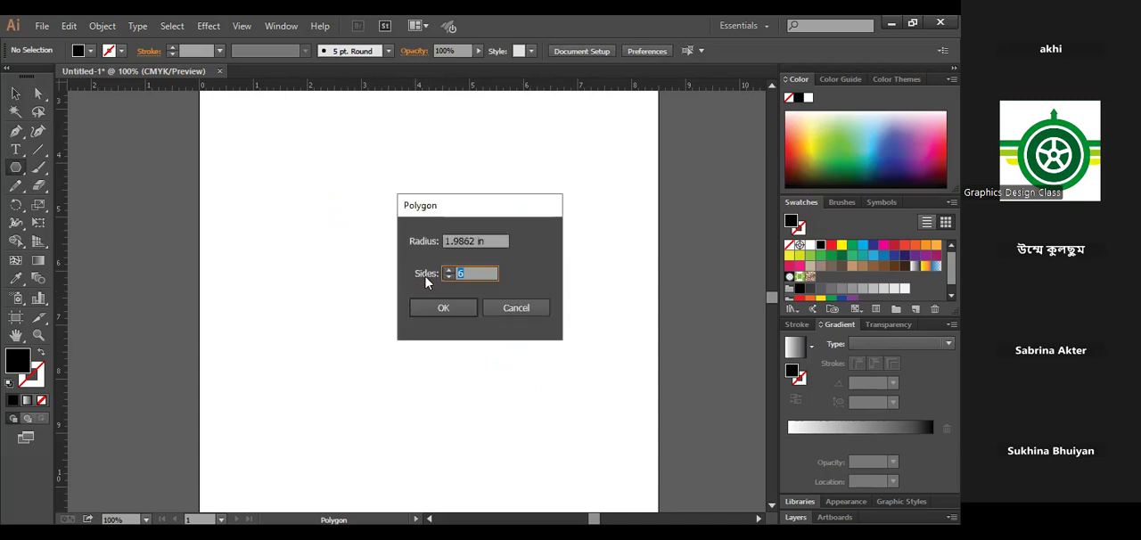
pyautogui.click(471, 273)
pyautogui.doubleClick(464, 274)
pyautogui.doubleClick(465, 274)
pyautogui.click(470, 271)
pyautogui.click(442, 312)
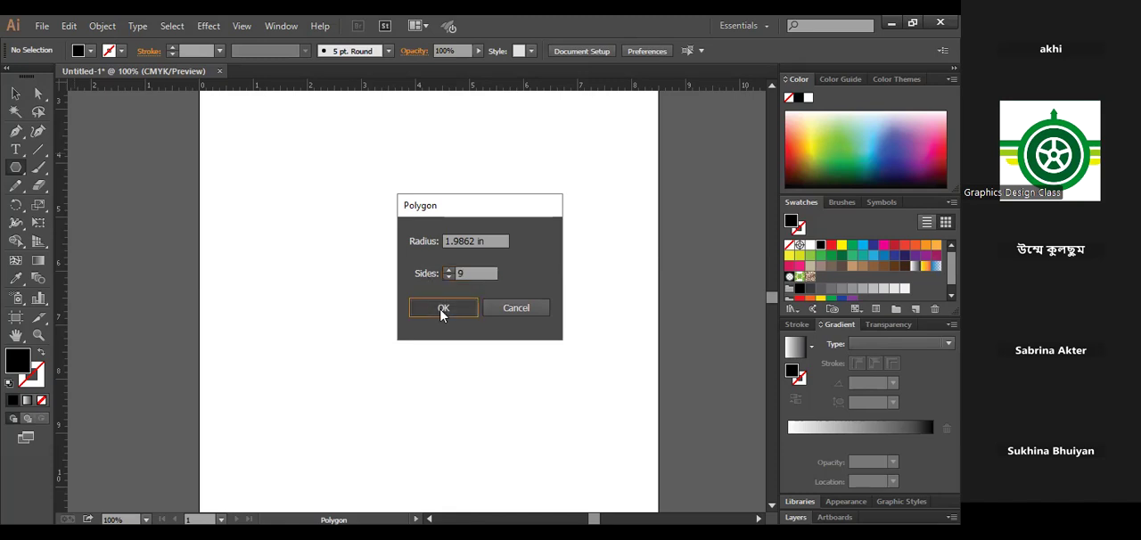
pyautogui.click(442, 308)
pyautogui.press('v')
pyautogui.click(607, 288)
pyautogui.click(448, 267)
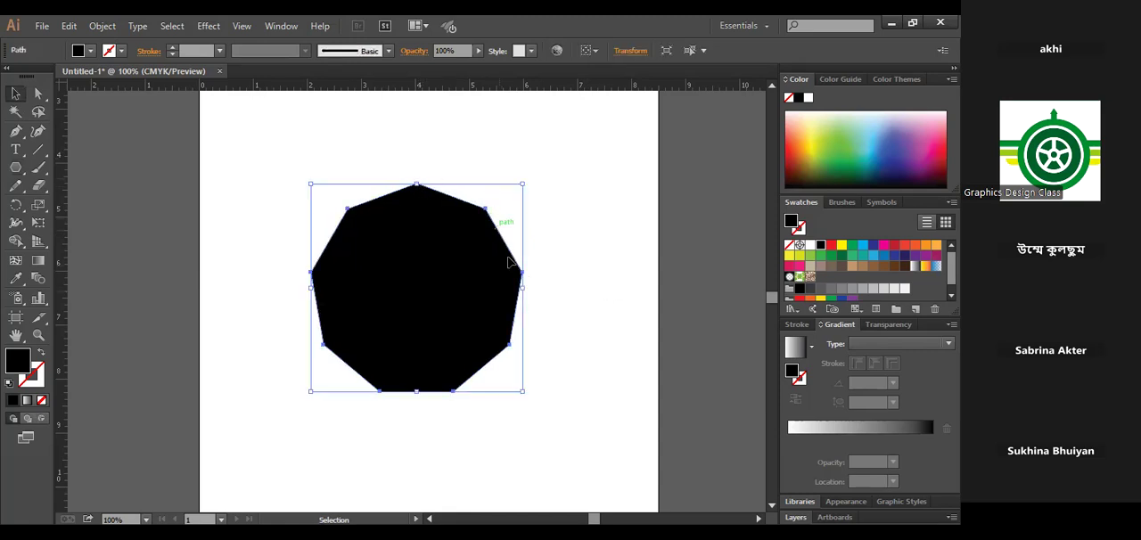
# - Delete the nine-sided polygon from the artboard
pyautogui.click(629, 349)
pyautogui.click(413, 271)
pyautogui.click(572, 299)
pyautogui.click(454, 288)
pyautogui.press('Delete')
# - Create a triangle as a polygon with 3 sides and a 1.9862 in radius, and delete it
pyautogui.moveTo(18, 172); pyautogui.dragTo(84, 224)
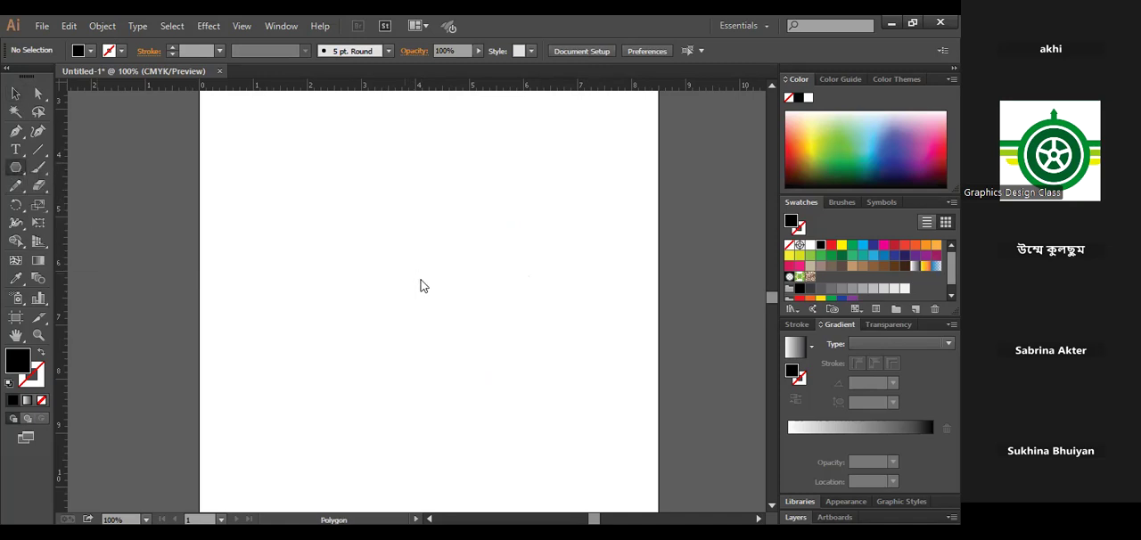
pyautogui.click(423, 284)
pyautogui.write('3')
pyautogui.click(446, 308)
pyautogui.press('v')
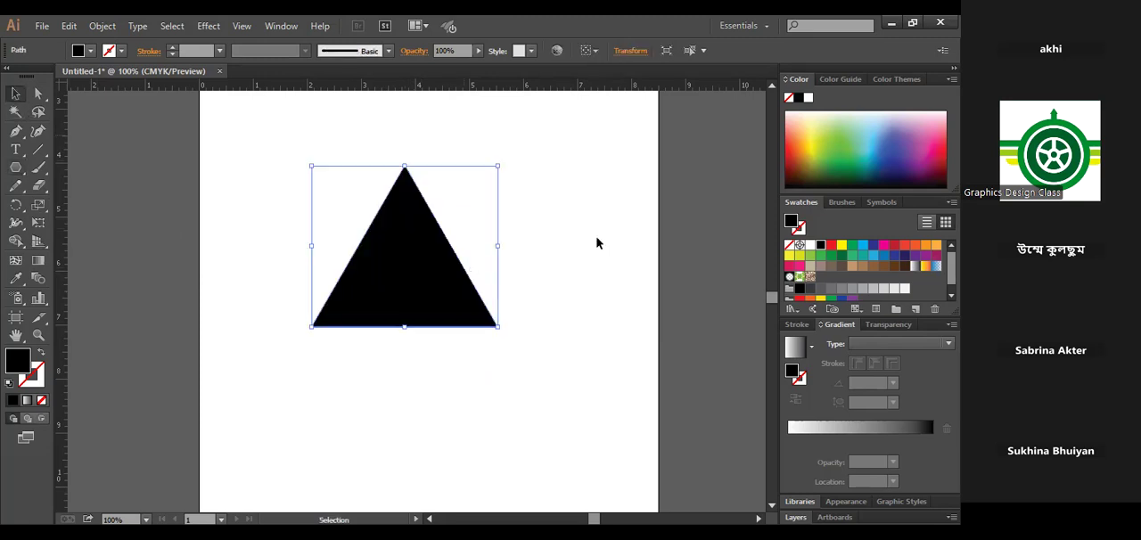
pyautogui.press('Delete')
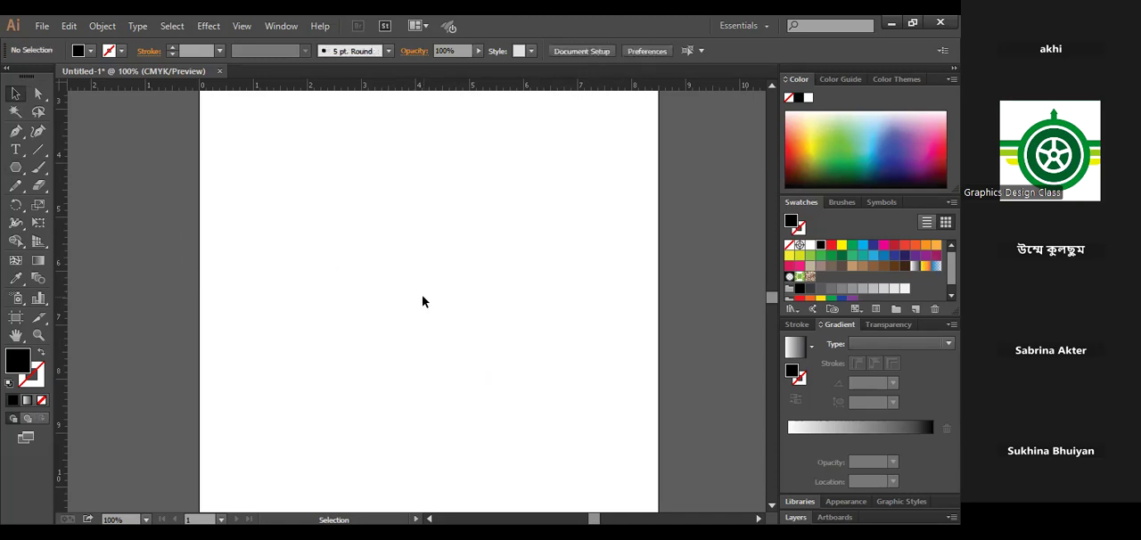
# - Create a square as a polygon with 4 sides and a 1.9862 in radius, and delete it
pyautogui.click(69, 223)
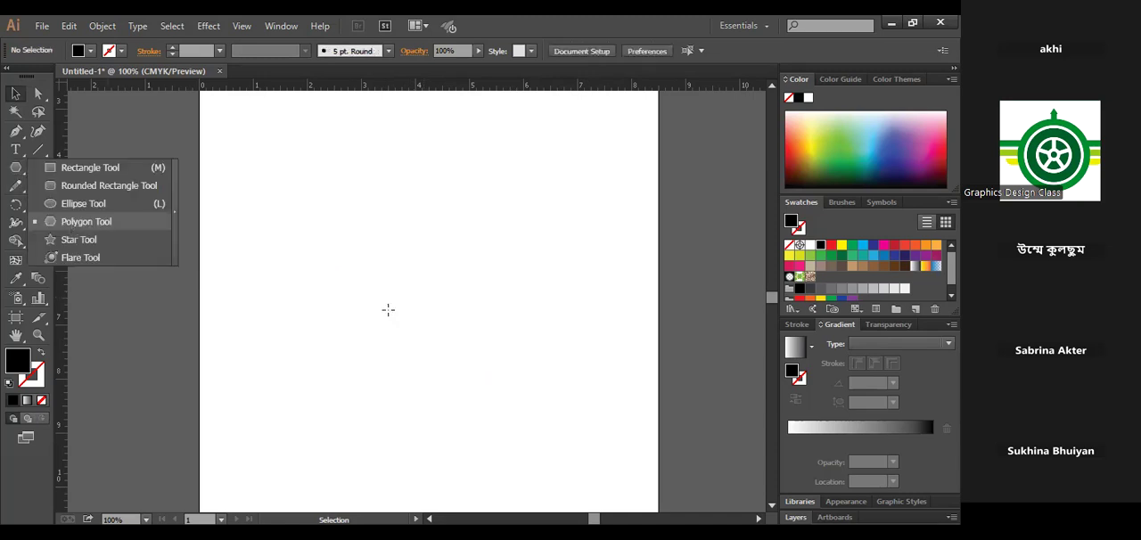
pyautogui.click(388, 309)
pyautogui.write('4')
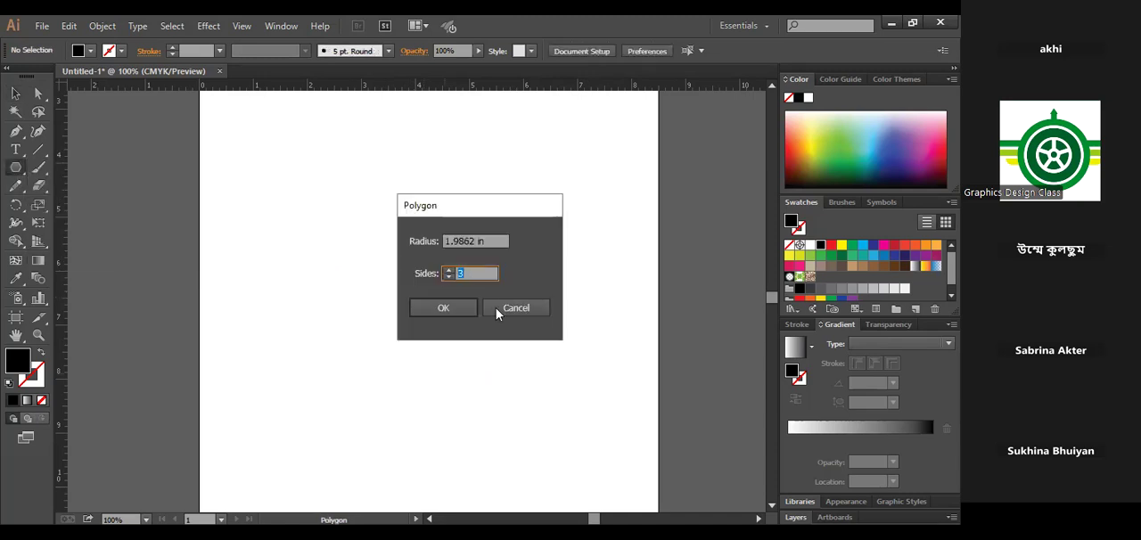
pyautogui.click(444, 308)
pyautogui.press('v')
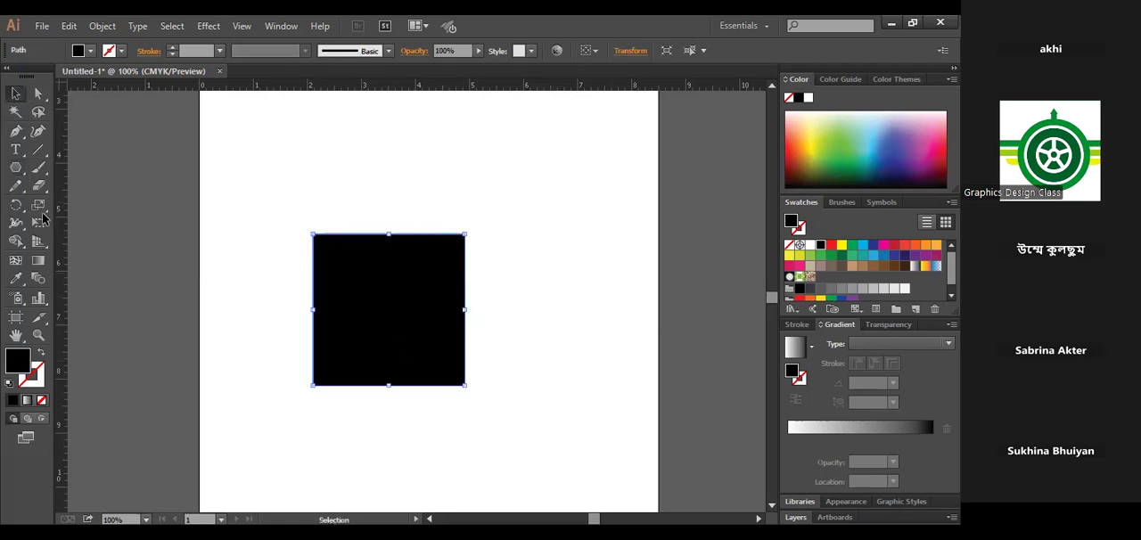
pyautogui.press('Delete')
# - Try to create a polygon with 2 sides and a 1.9862 in radius, and delete the resulting shape
pyautogui.click(20, 171)
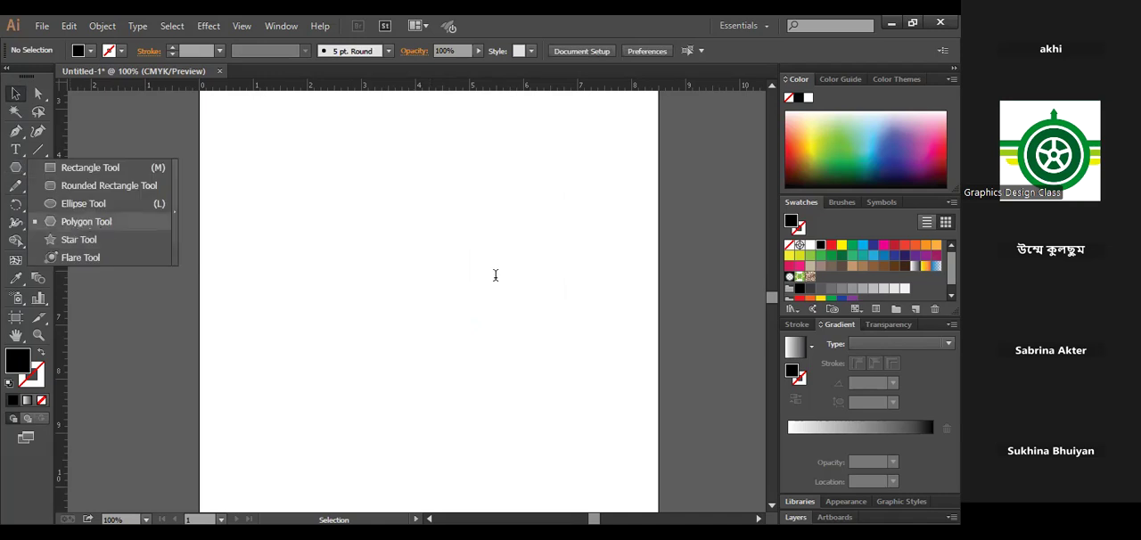
pyautogui.click(424, 284)
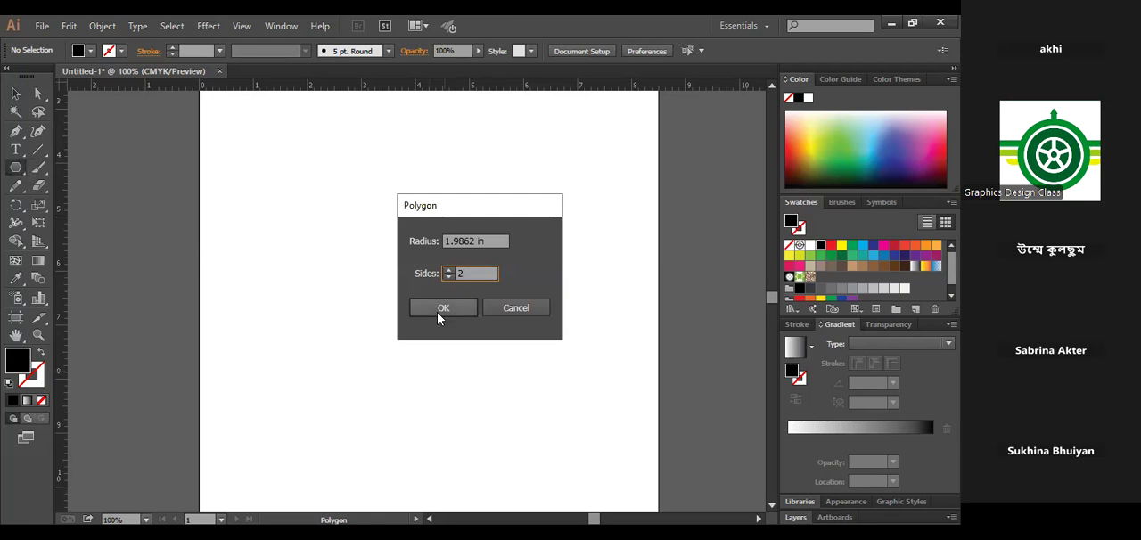
pyautogui.click(437, 308)
pyautogui.press('v')
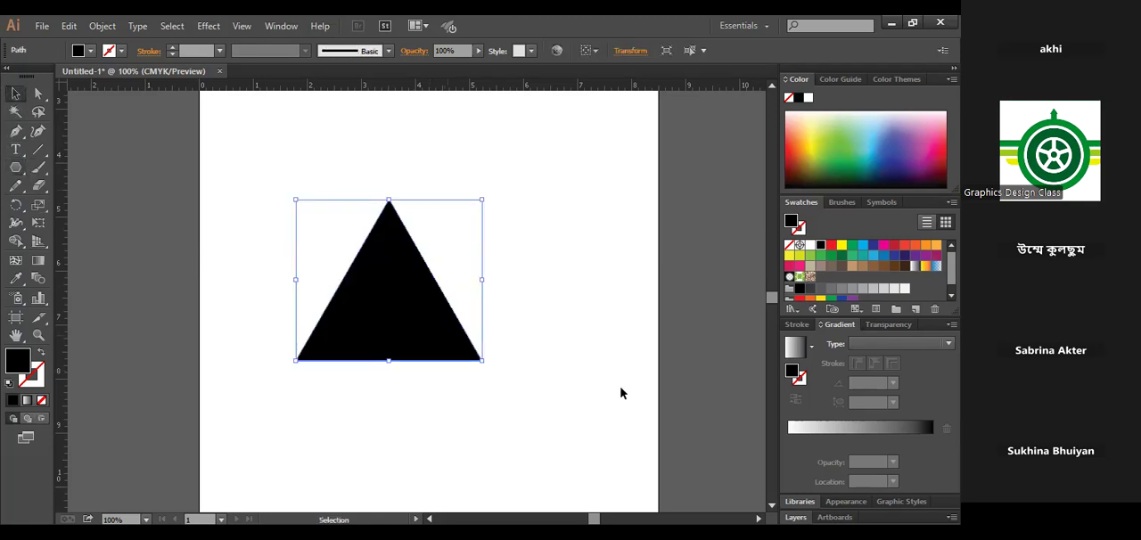
pyautogui.click(578, 380)
pyautogui.click(413, 297)
pyautogui.press('Delete')
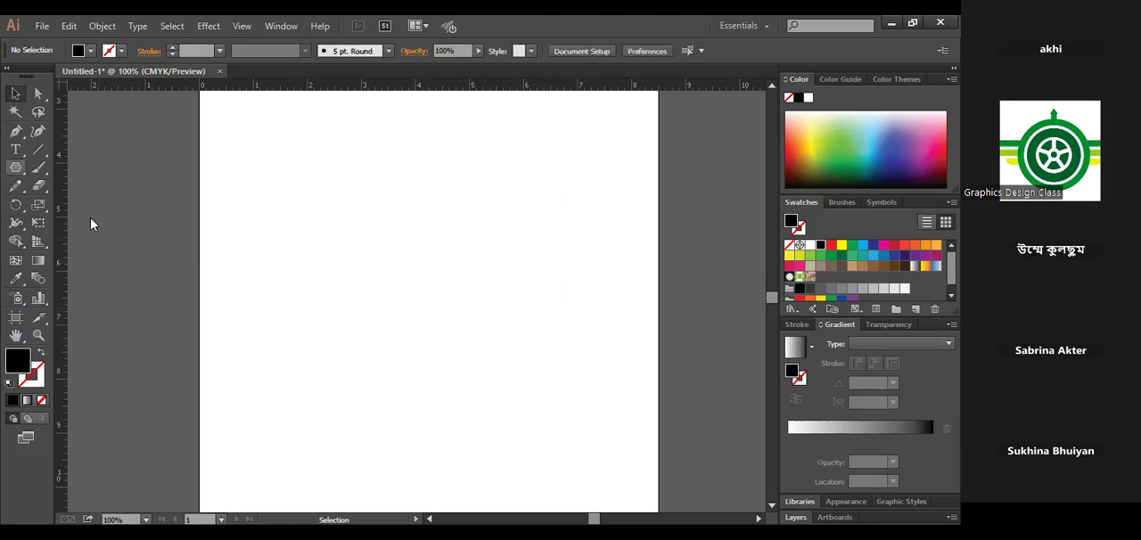
# - Create another polygon with 3 sides and a 1.9862 in radius, and delete the triangle again
pyautogui.click(15, 167)
pyautogui.click(89, 221)
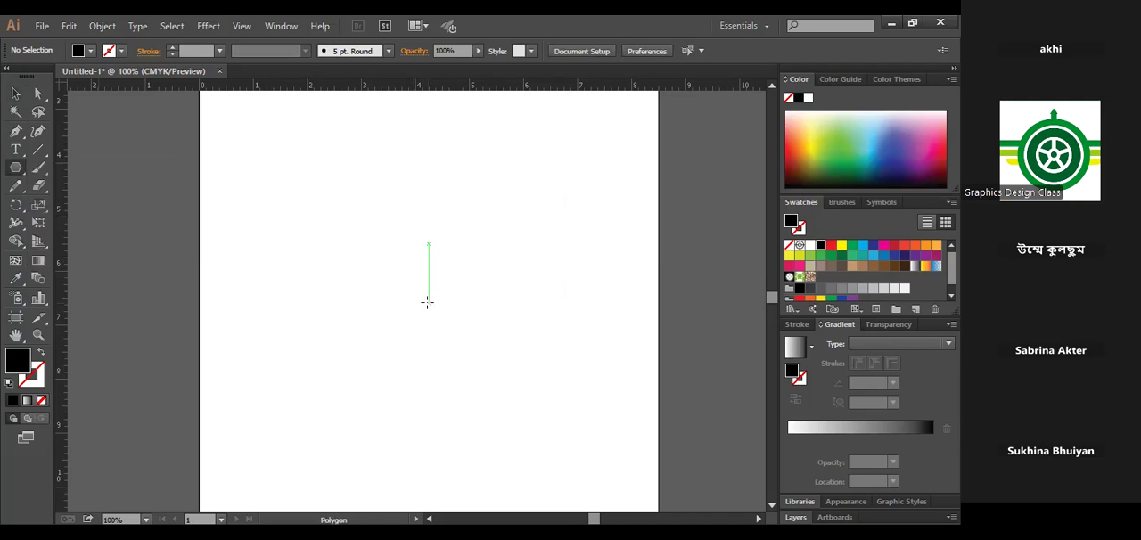
pyautogui.click(468, 272)
pyautogui.doubleClick(471, 273)
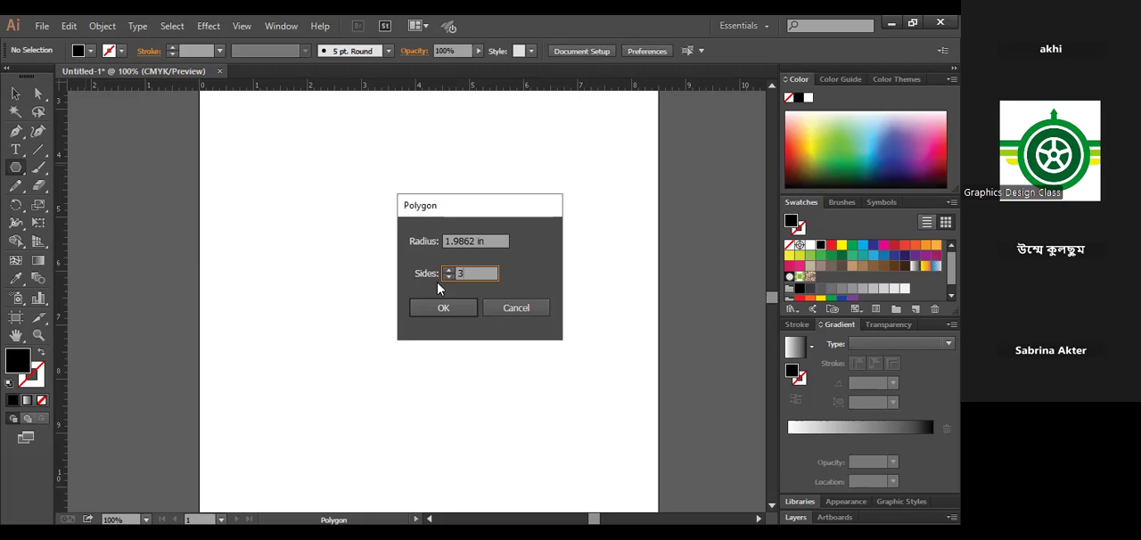
pyautogui.click(469, 309)
pyautogui.press('v')
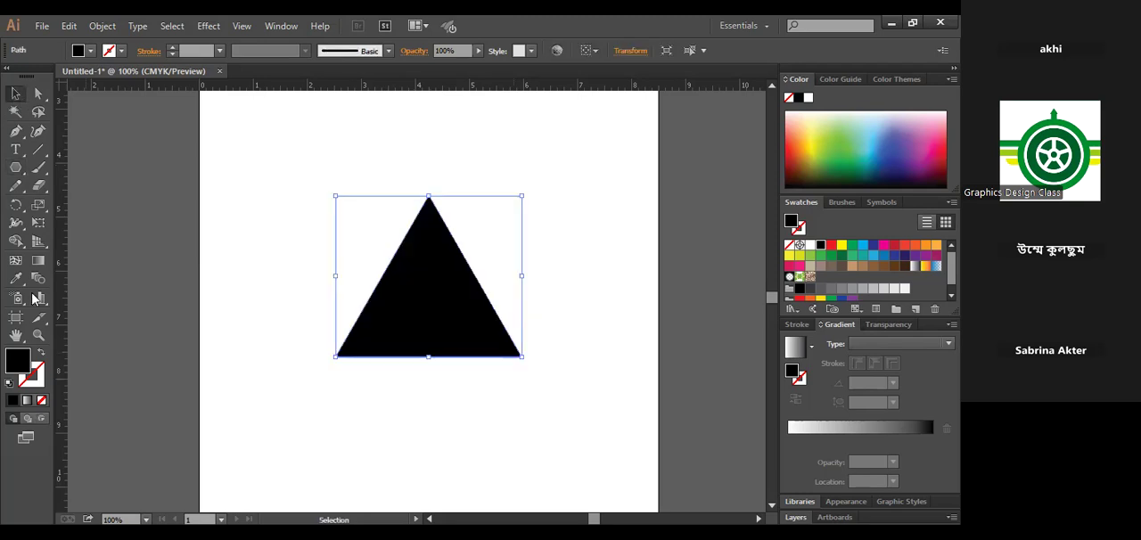
pyautogui.press('Delete')
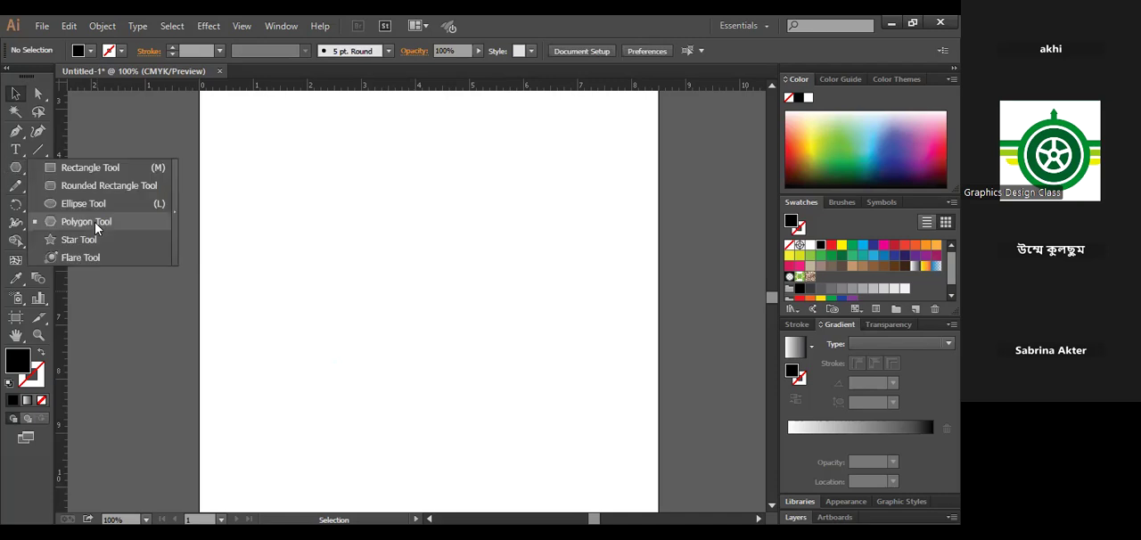
# - Create a hexagon as a polygon with 6 sides and a radius of 1.9862 in
pyautogui.click(96, 223)
pyautogui.click(384, 283)
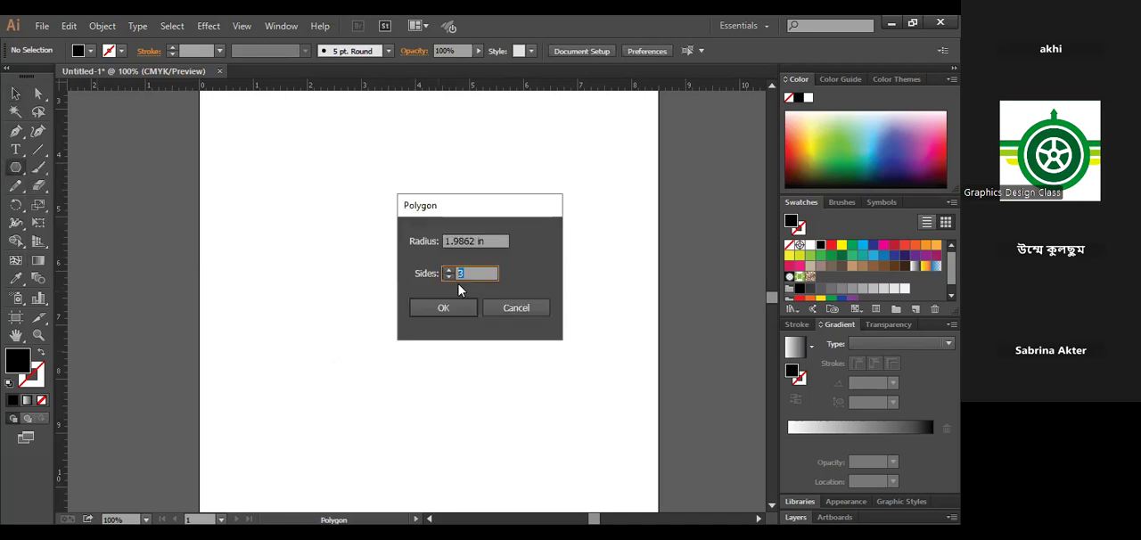
pyautogui.write('6')
pyautogui.press('Return')
pyautogui.click(16, 95)
pyautogui.click(540, 384)
pyautogui.click(387, 288)
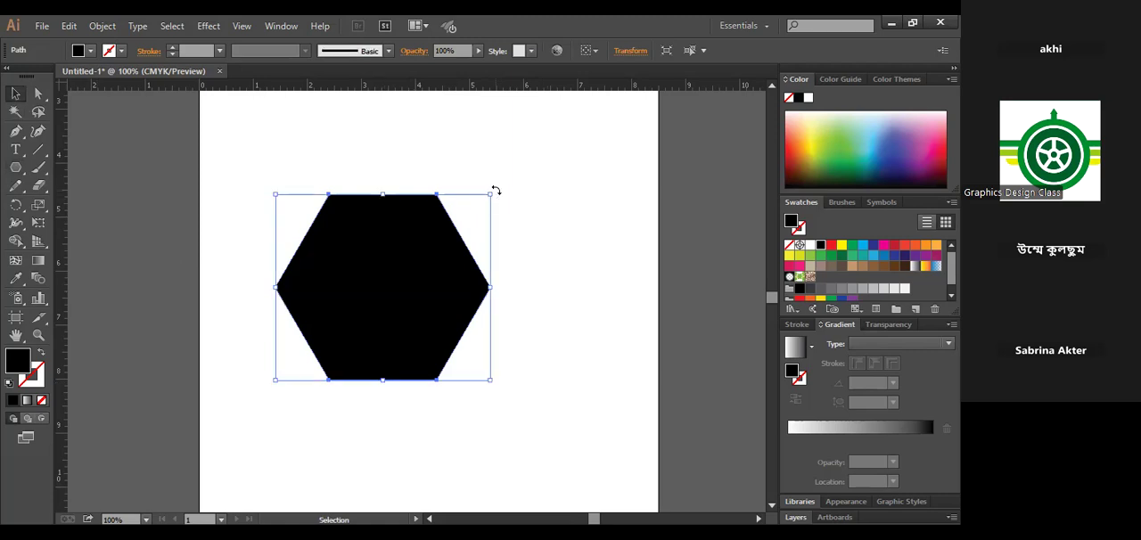
# - Rotate the hexagon so its corners point straight up and down, and swap fill and stroke to leave a black outline
pyautogui.moveTo(497, 191); pyautogui.dragTo(475, 376)
pyautogui.moveTo(468, 326); pyautogui.dragTo(490, 320)
pyautogui.click(555, 322)
pyautogui.click(356, 287)
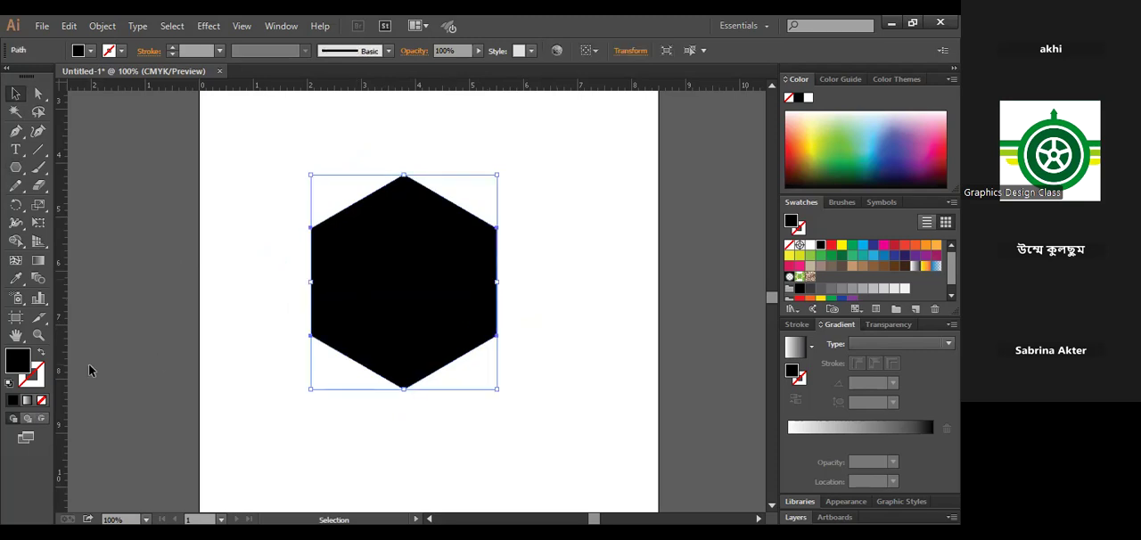
pyautogui.click(40, 353)
pyautogui.click(438, 262)
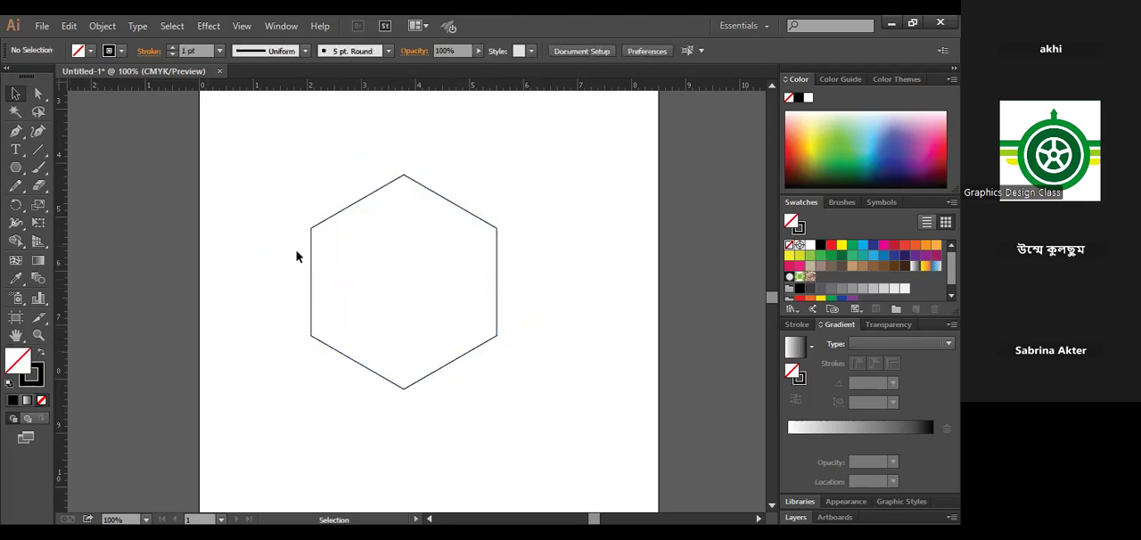
# - Draw three straight line segments joining the opposite corners of the outlined hexagon
pyautogui.moveTo(35, 157); pyautogui.dragTo(124, 153)
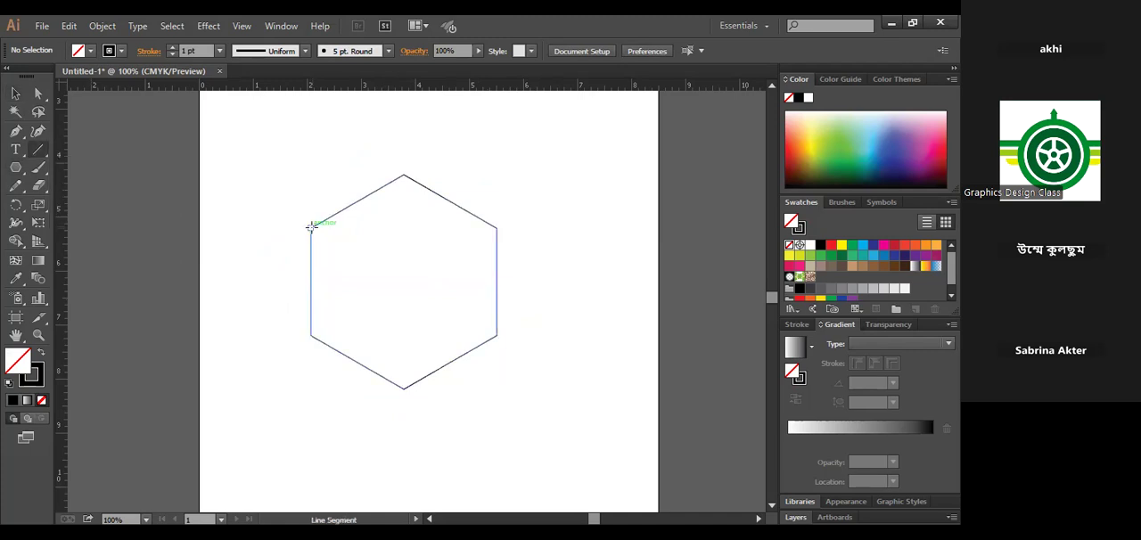
pyautogui.moveTo(311, 227); pyautogui.dragTo(496, 334)
pyautogui.moveTo(496, 228); pyautogui.dragTo(310, 335)
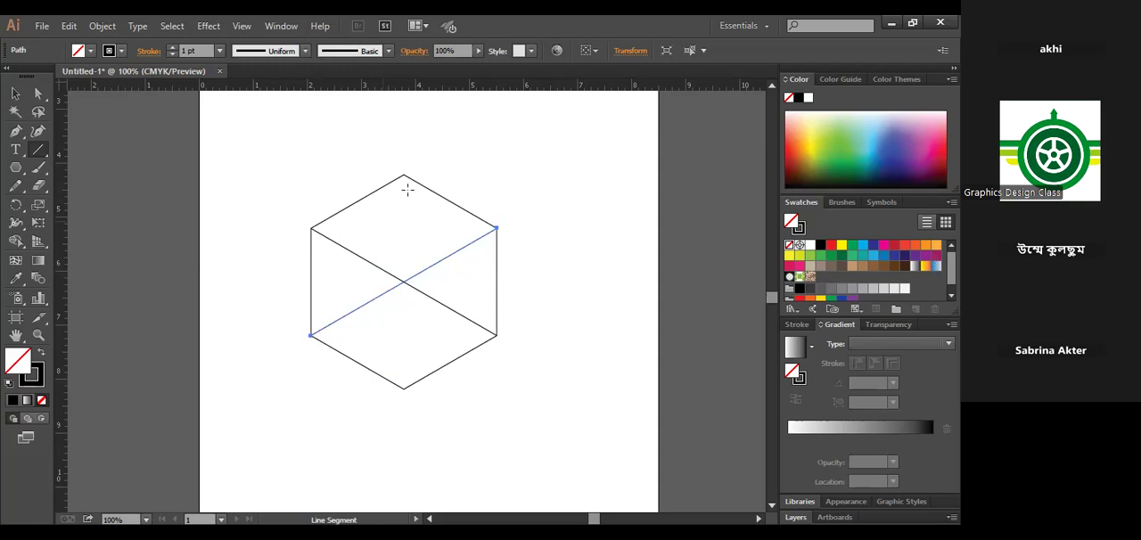
pyautogui.moveTo(404, 174); pyautogui.dragTo(403, 388)
# - Turn the divided hexagon into a cube by removing the upper vertical and both lower diagonal segments with the Shape Builder tool
pyautogui.click(15, 95)
pyautogui.moveTo(264, 132); pyautogui.dragTo(589, 437)
pyautogui.click(15, 240)
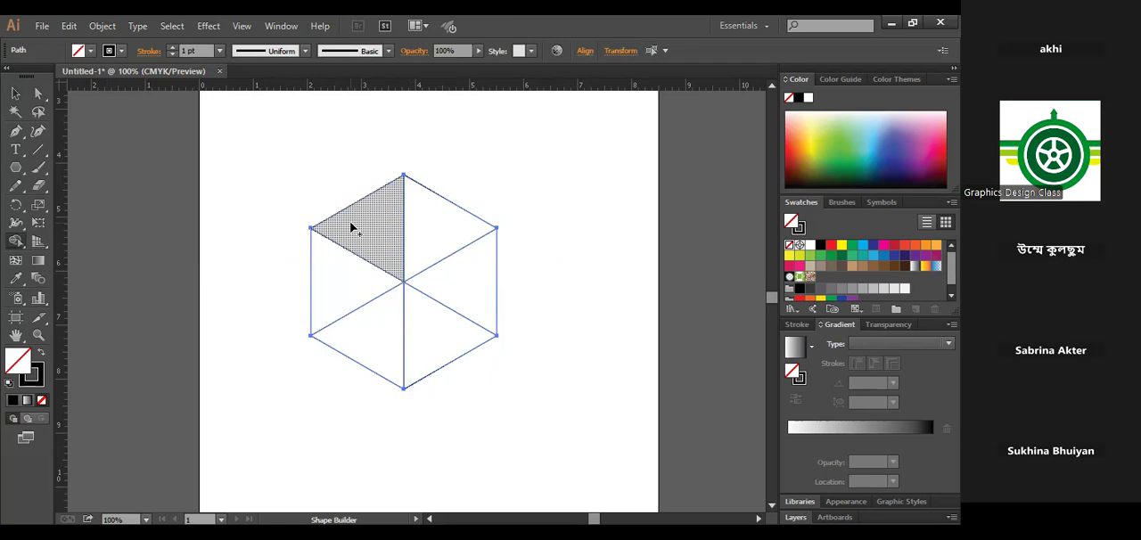
pyautogui.moveTo(385, 230); pyautogui.dragTo(418, 230)
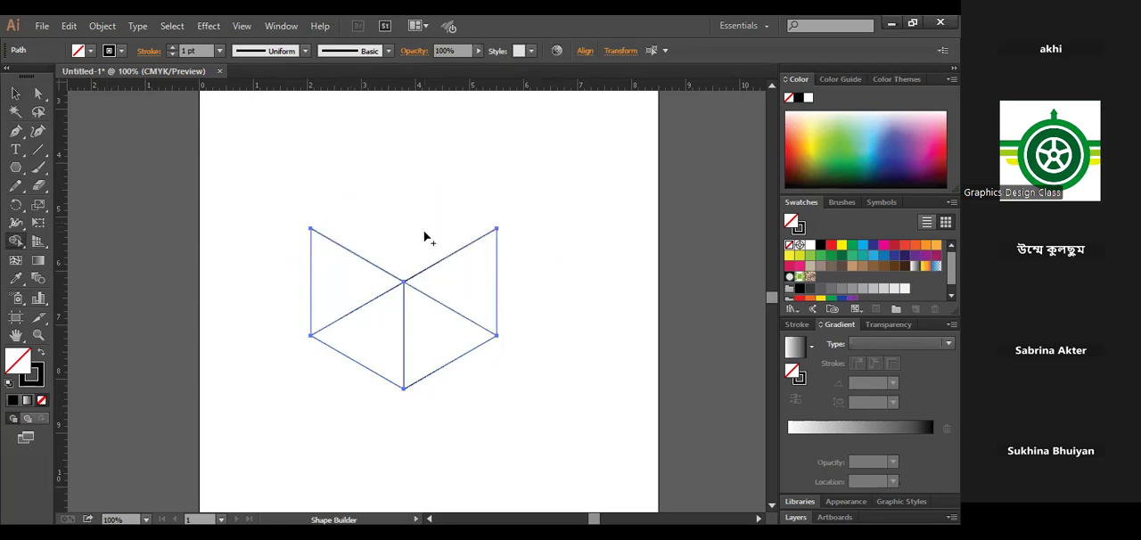
pyautogui.hotkey('ctrl', 'z')
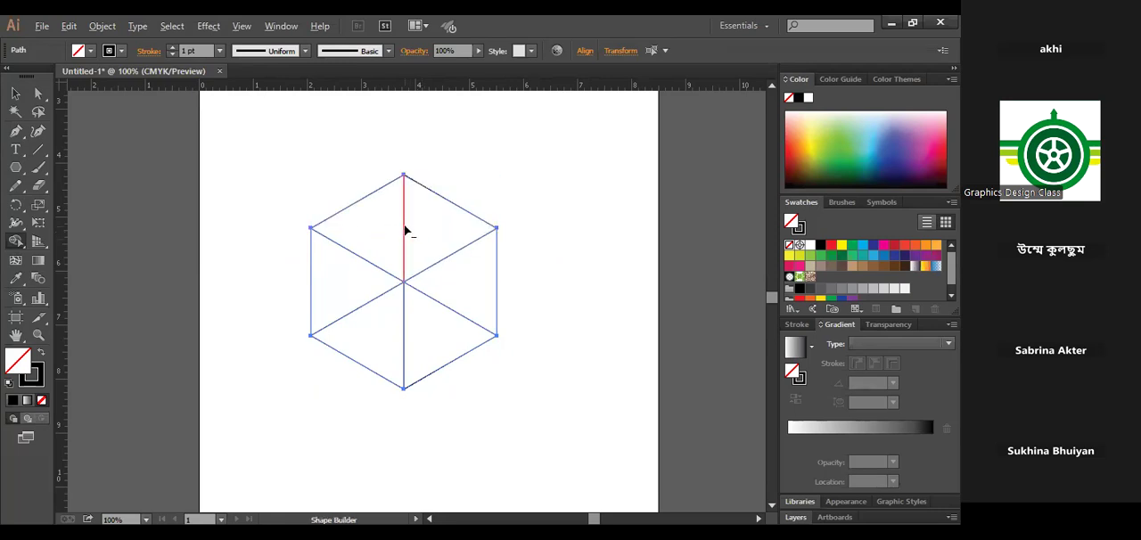
pyautogui.click(405, 231)
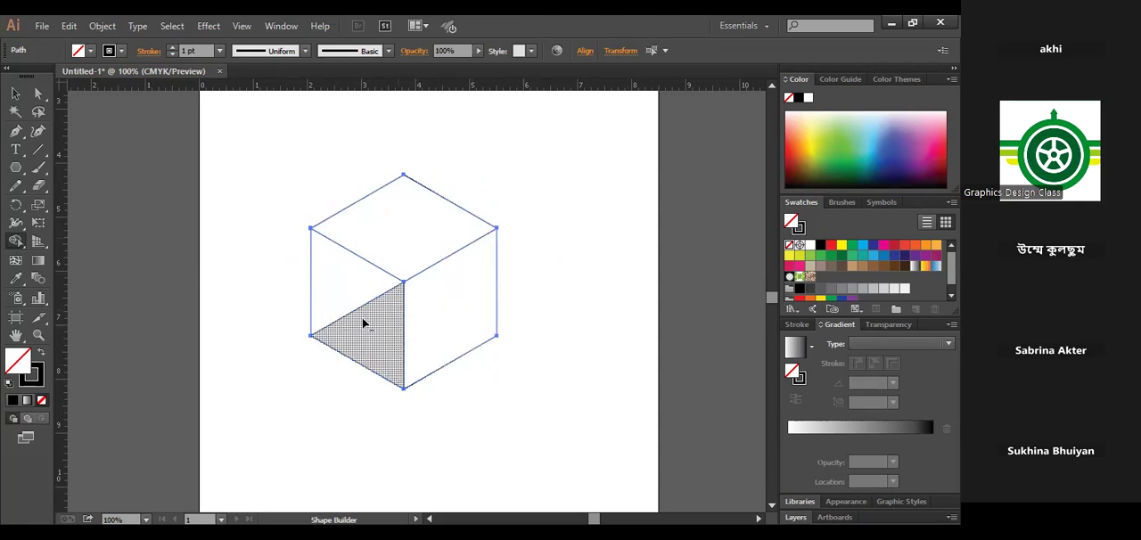
pyautogui.moveTo(354, 314); pyautogui.dragTo(161, 317)
pyautogui.click(15, 94)
pyautogui.click(633, 368)
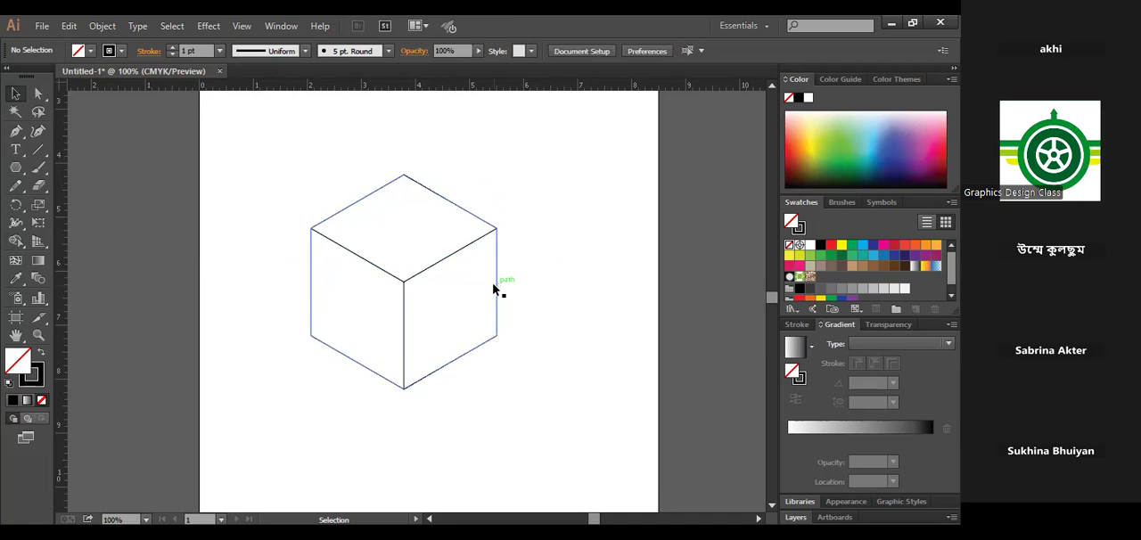
pyautogui.moveTo(245, 165); pyautogui.dragTo(586, 442)
pyautogui.click(552, 399)
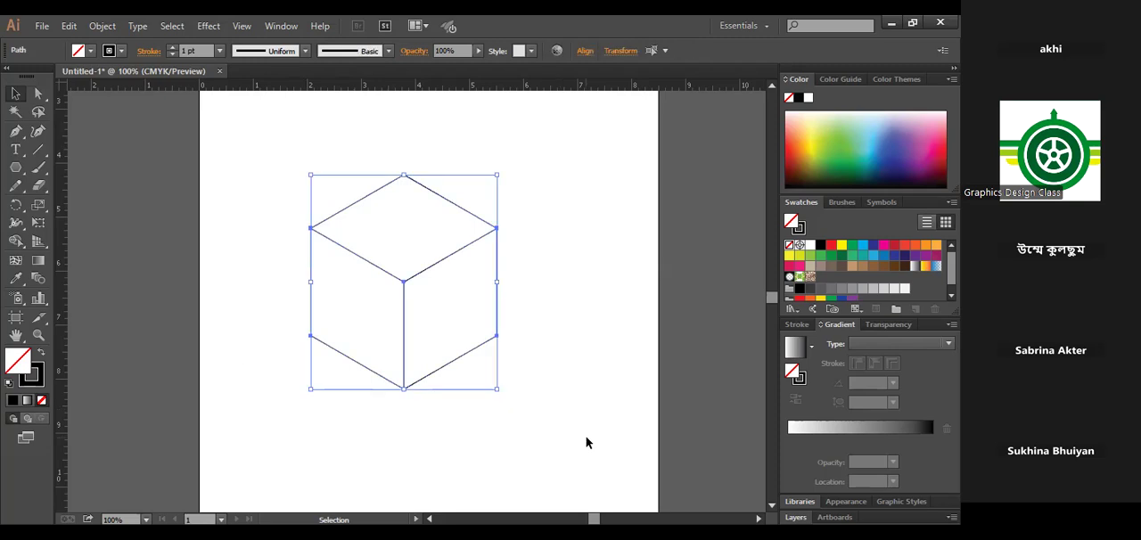
pyautogui.click(585, 443)
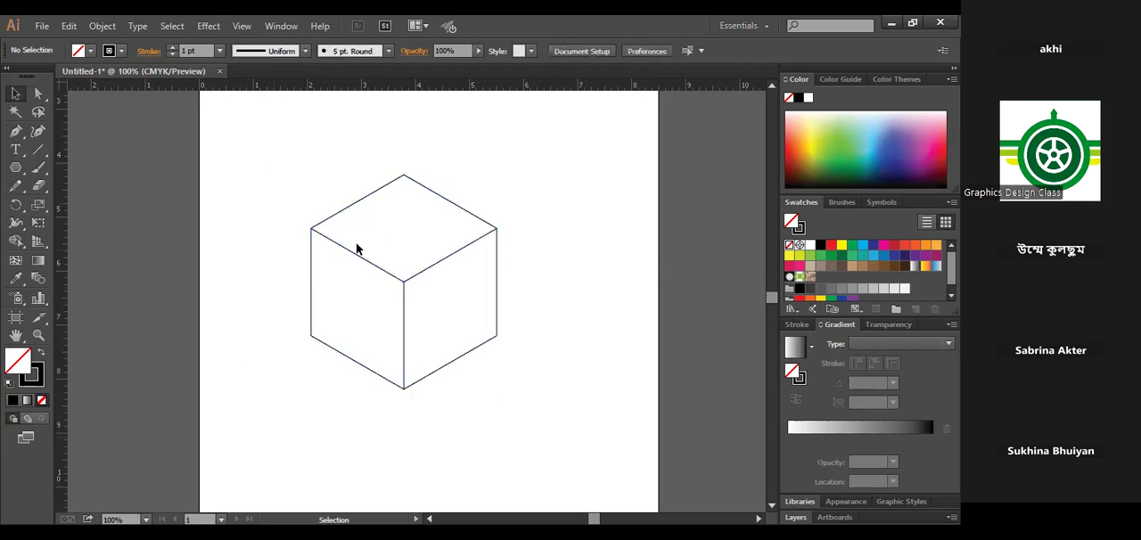
pyautogui.moveTo(273, 170); pyautogui.dragTo(569, 443)
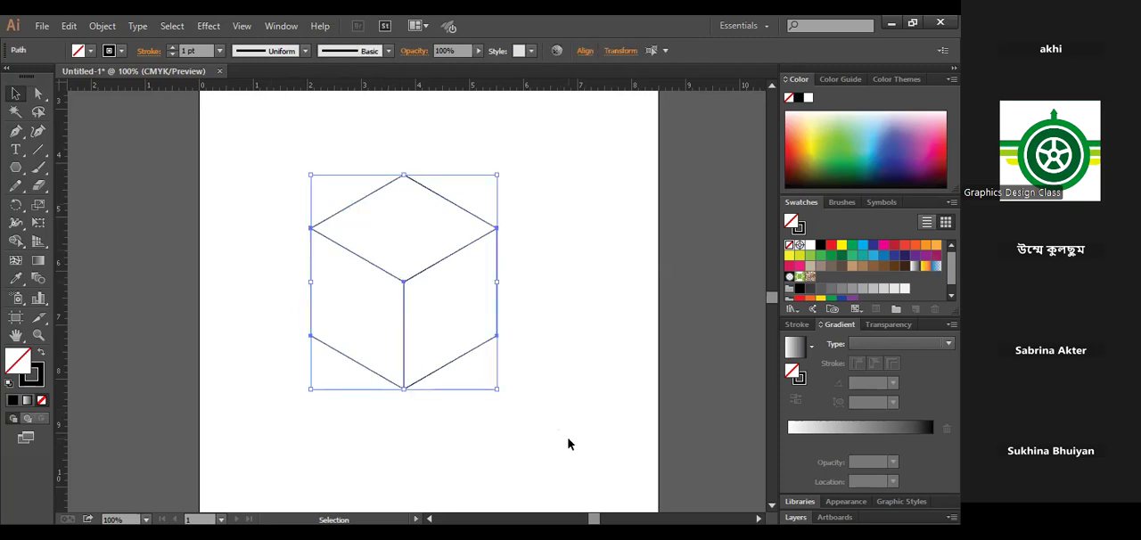
pyautogui.moveTo(575, 476); pyautogui.dragTo(273, 187)
pyautogui.click(572, 336)
pyautogui.moveTo(325, 170); pyautogui.dragTo(563, 470)
pyautogui.click(481, 297)
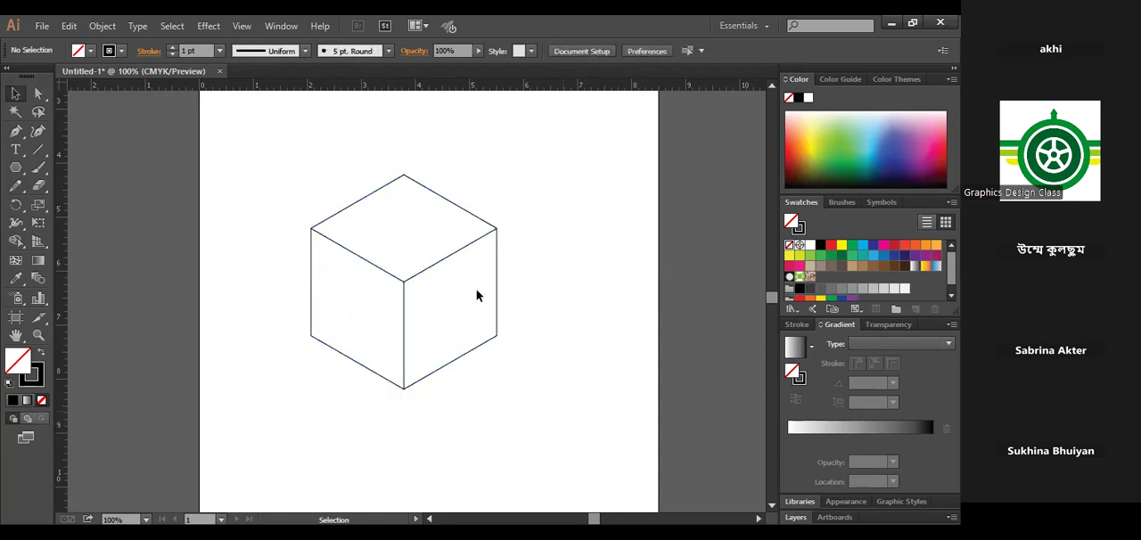
# - Swap the whole cube's fill and stroke so it has a black fill and no stroke
pyautogui.moveTo(278, 195); pyautogui.dragTo(279, 160)
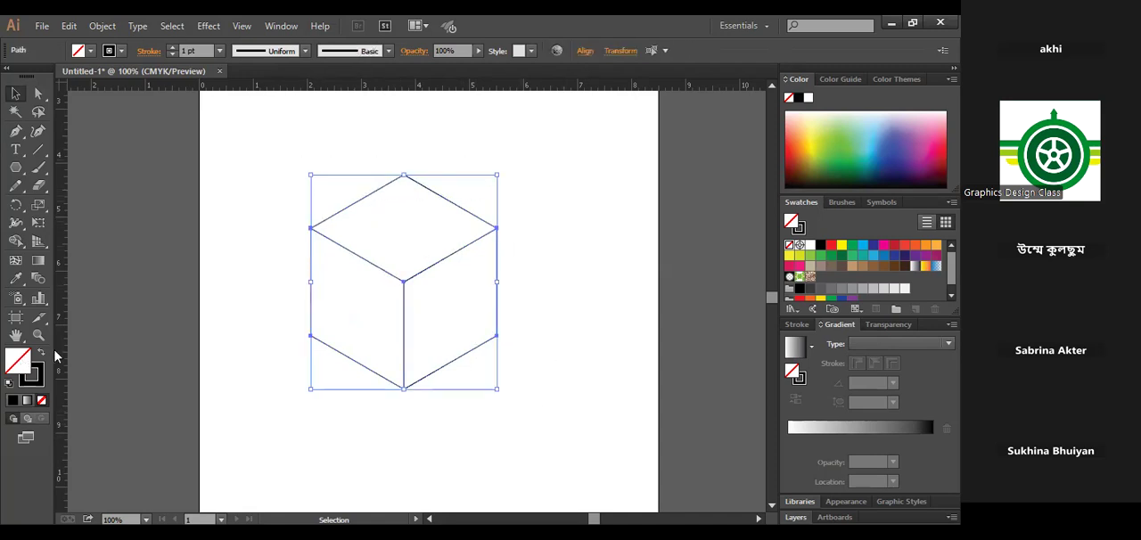
pyautogui.hotkey('shift', 'x')
pyautogui.click(234, 343)
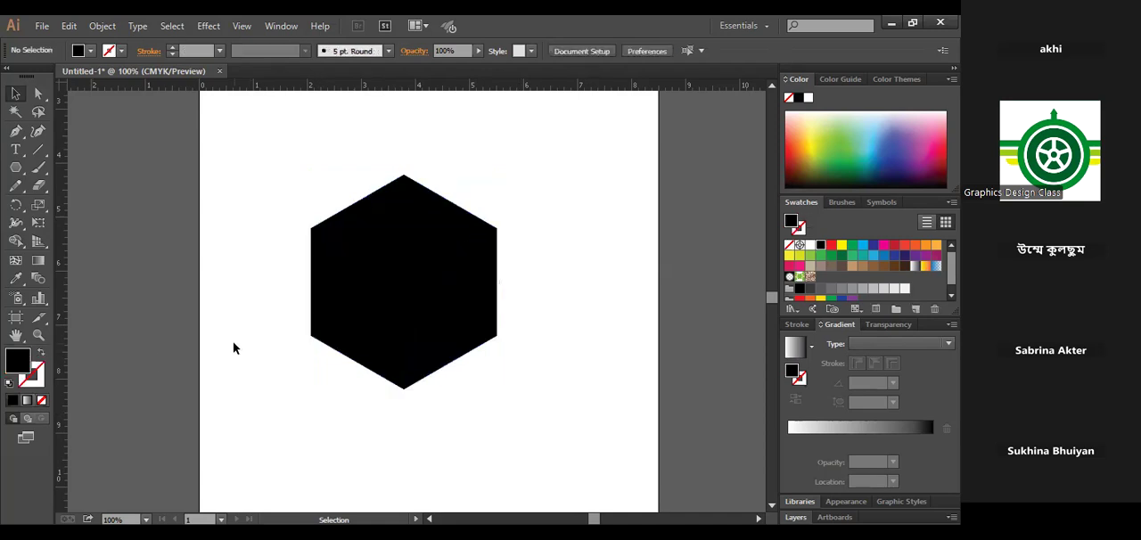
# - Swap the cube's fill and stroke back to a black outline without fill
pyautogui.moveTo(518, 450); pyautogui.dragTo(524, 455)
pyautogui.click(565, 387)
pyautogui.moveTo(565, 392); pyautogui.dragTo(275, 116)
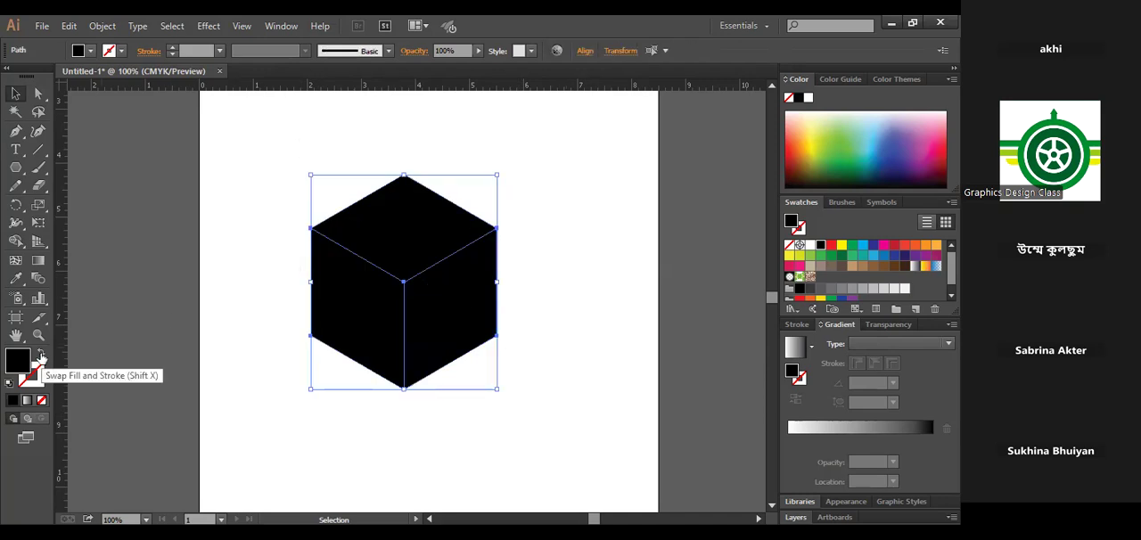
pyautogui.click(40, 353)
pyautogui.click(251, 318)
# - Delete the entire cube from the artboard
pyautogui.moveTo(303, 149); pyautogui.dragTo(274, 132)
pyautogui.click(14, 168)
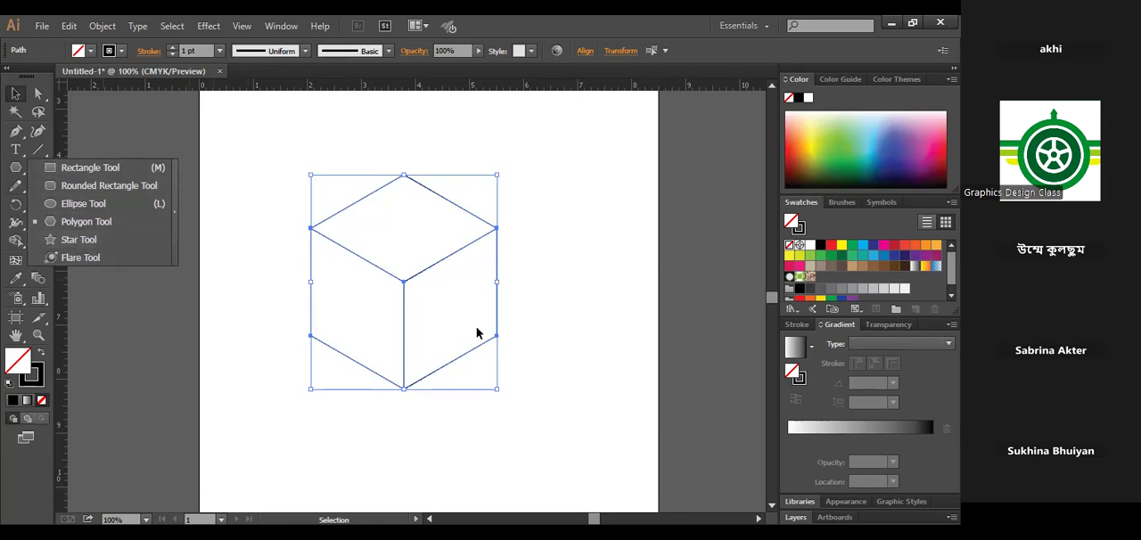
pyautogui.moveTo(566, 424); pyautogui.dragTo(318, 163)
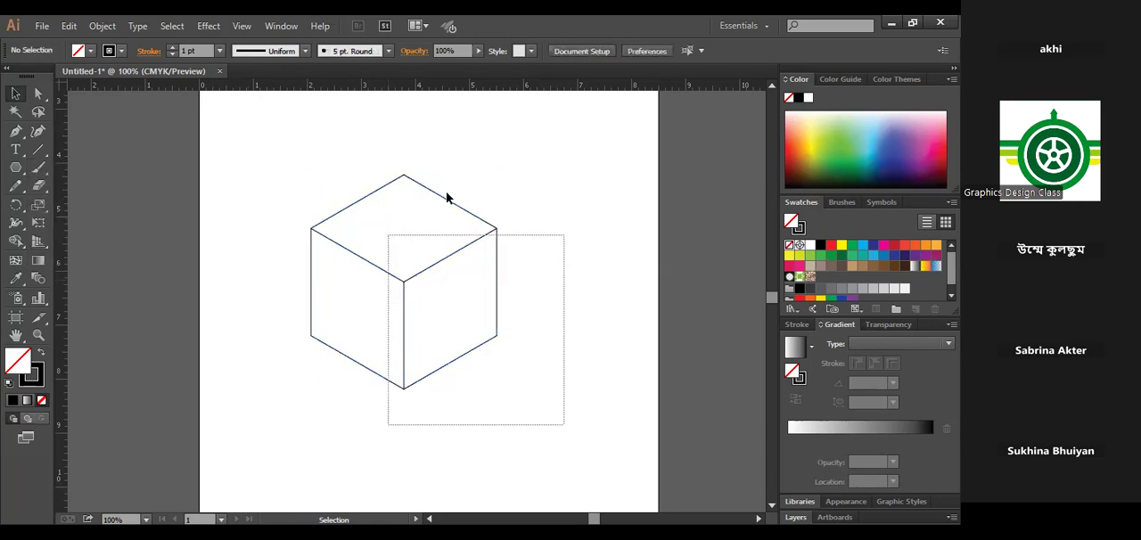
pyautogui.press('Delete')
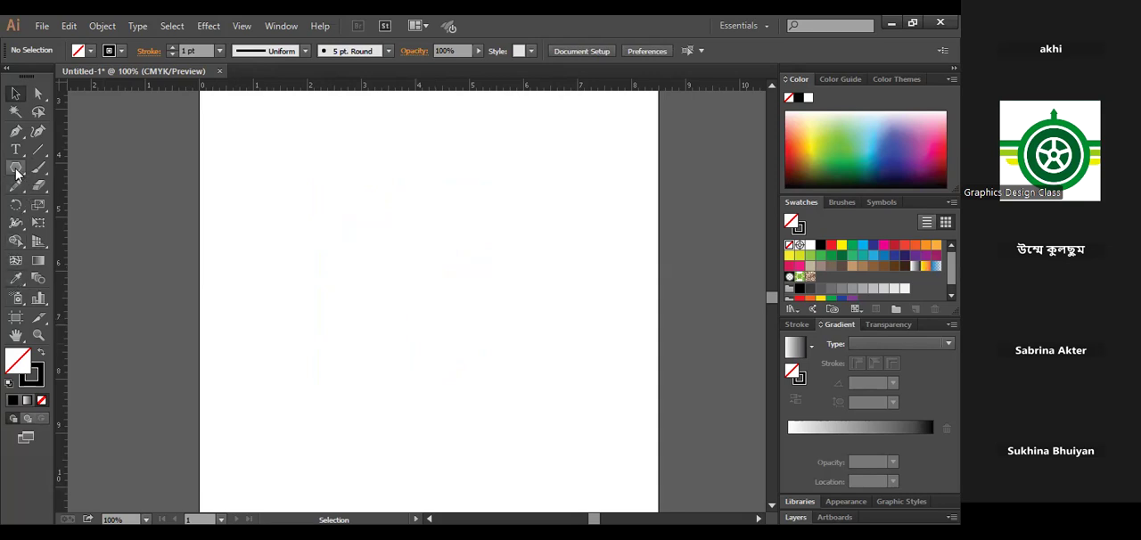
pyautogui.moveTo(16, 169); pyautogui.dragTo(79, 243)
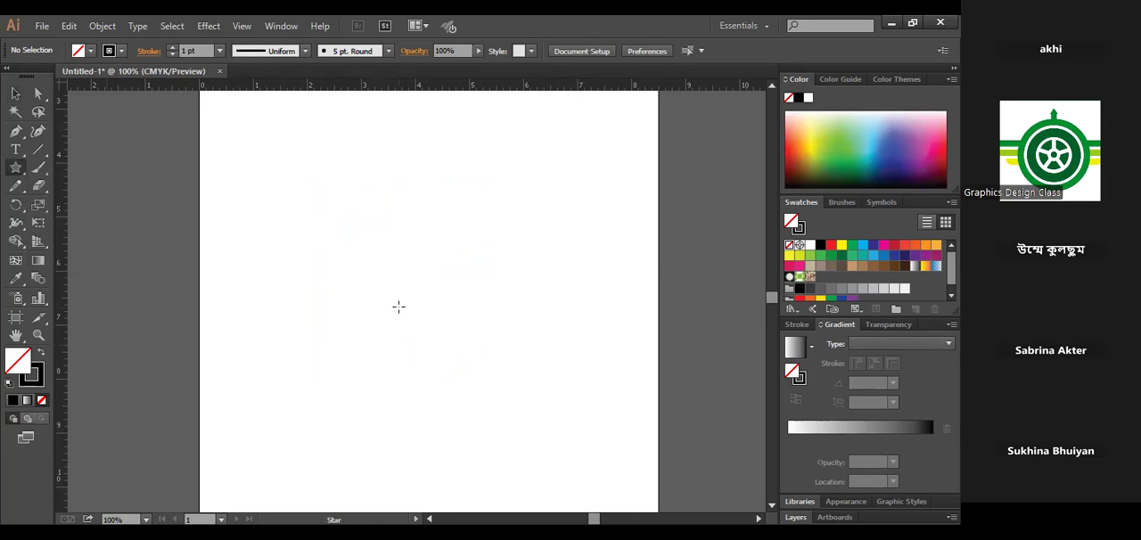
pyautogui.click(398, 313)
pyautogui.doubleClick(477, 289)
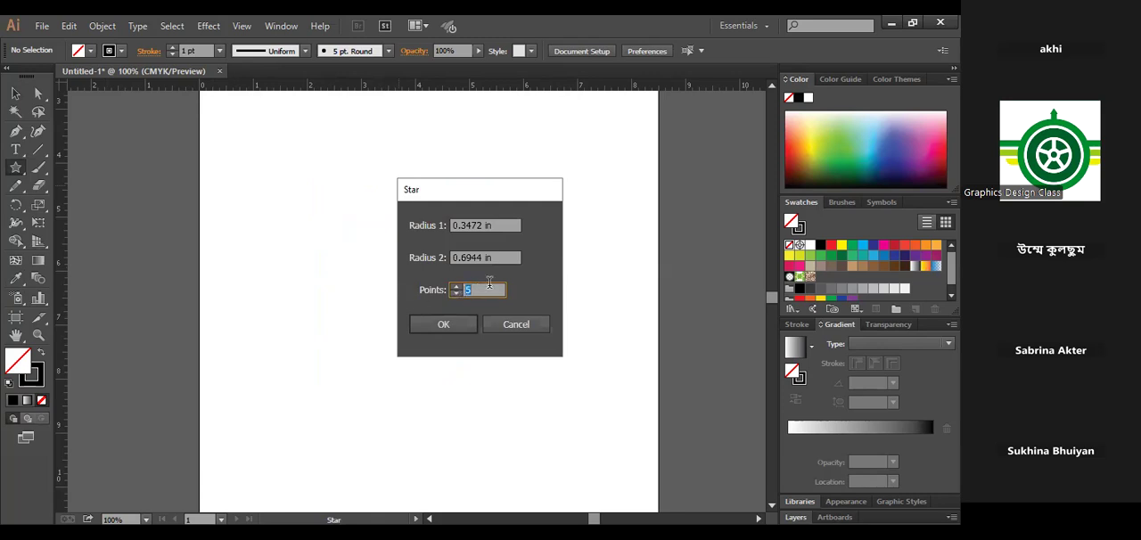
pyautogui.click(515, 326)
# - Draw a star about 2.36 in wide freehand, raising and lowering its number of points to end with six
pyautogui.click(18, 168)
pyautogui.click(79, 241)
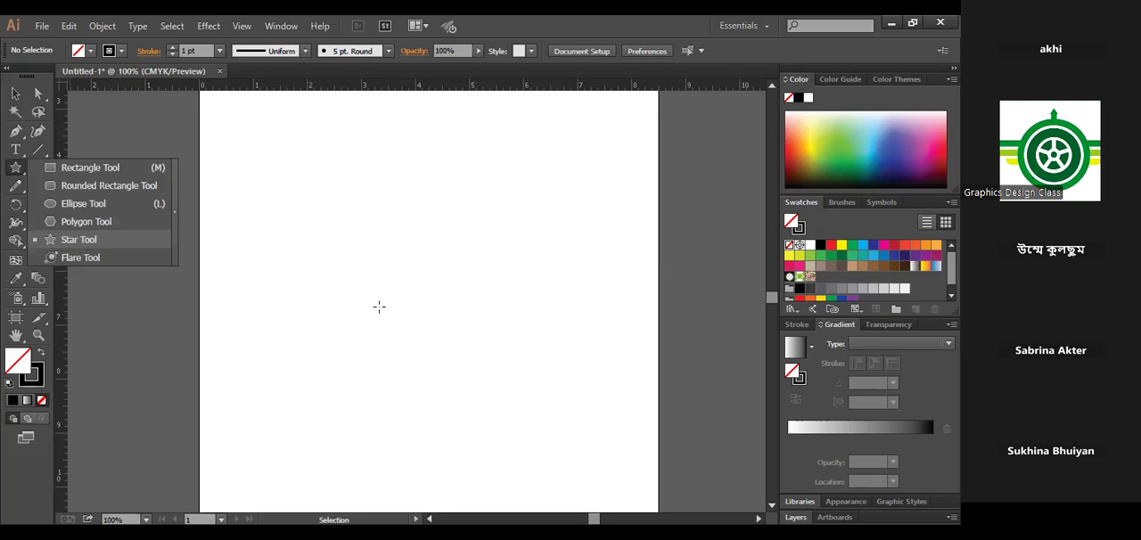
pyautogui.moveTo(388, 302); pyautogui.dragTo(428, 356)
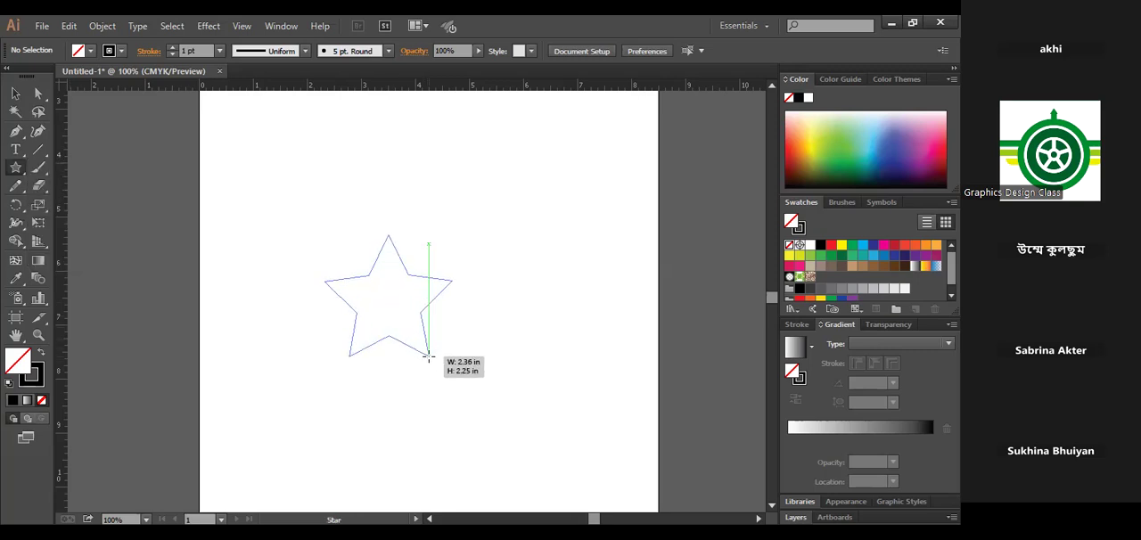
pyautogui.press('Up')
pyautogui.moveTo(428, 357); pyautogui.dragTo(428, 356)
pyautogui.press('Up')
pyautogui.press('Up')
pyautogui.press('Up')
pyautogui.press('Up')
pyautogui.press('Up')
pyautogui.press('Up')
pyautogui.press('Down')
pyautogui.press('Down')
pyautogui.press('Down')
pyautogui.press('Down')
pyautogui.press('Down')
pyautogui.press('Down')
pyautogui.press('Down')
pyautogui.press('Up')
# - Delete the outlined six-pointed star
pyautogui.click(15, 92)
pyautogui.click(400, 257)
pyautogui.click(458, 402)
pyautogui.click(431, 353)
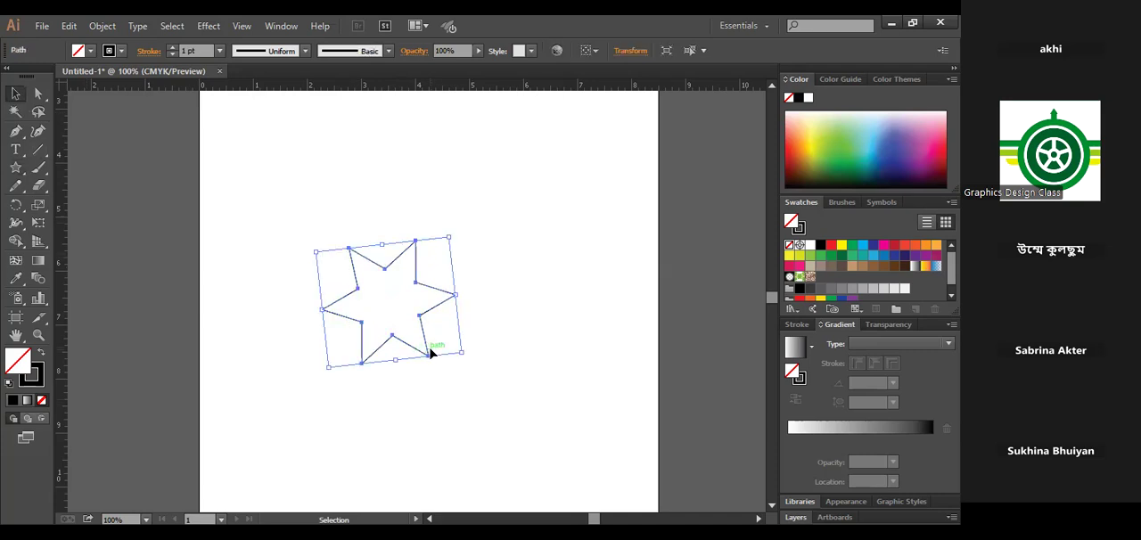
pyautogui.press('Delete')
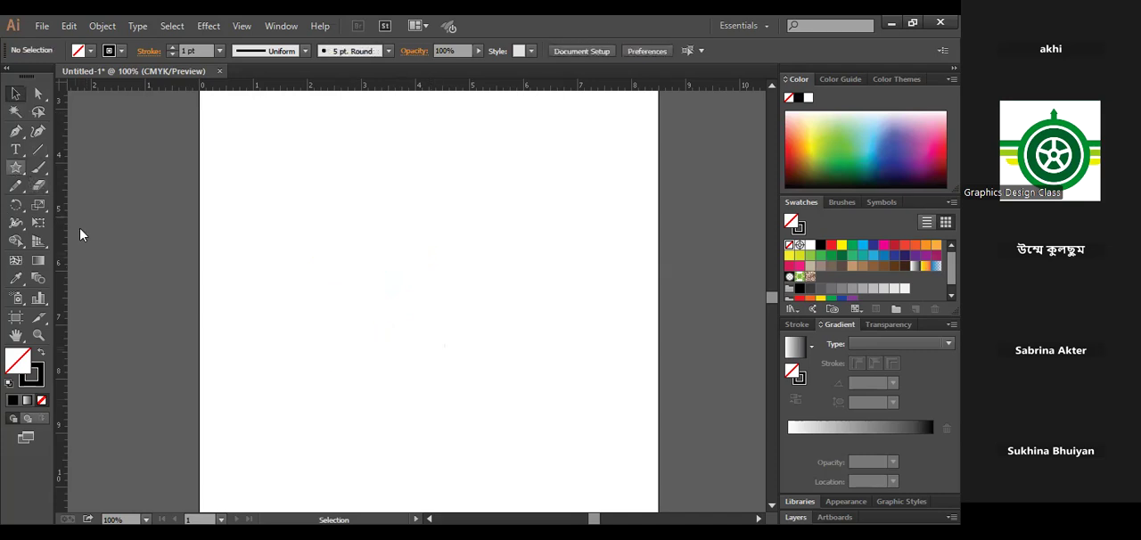
# - Draw a polygon freehand, adding and removing sides to end with ten, and undo it
pyautogui.click(15, 167)
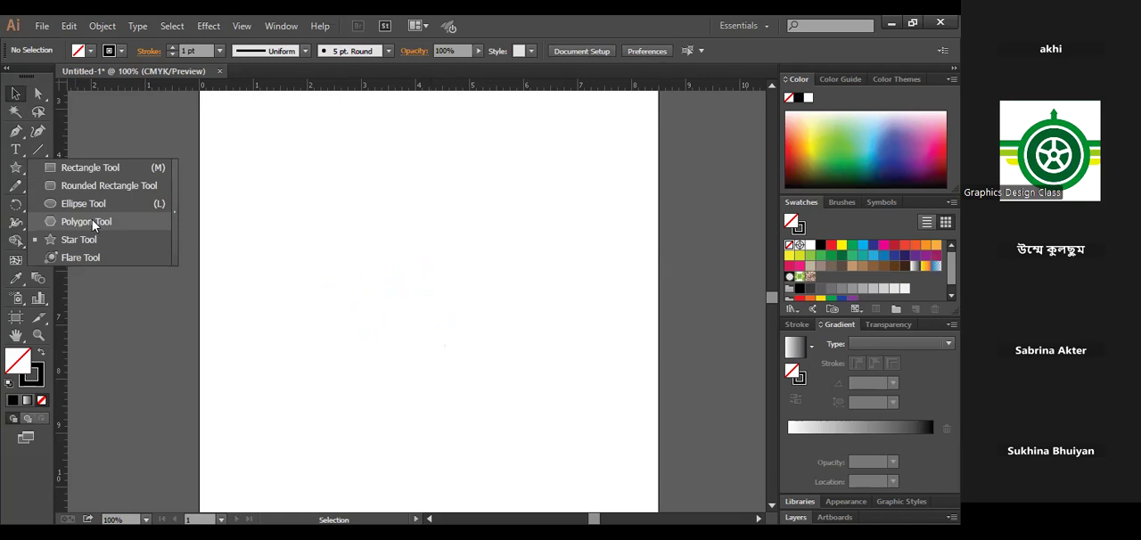
pyautogui.click(92, 221)
pyautogui.moveTo(416, 309); pyautogui.dragTo(500, 355)
pyautogui.press('Up')
pyautogui.press('Up')
pyautogui.press('Up')
pyautogui.press('Up')
pyautogui.press('Up')
pyautogui.press('Up')
pyautogui.press('Down')
pyautogui.press('Down')
pyautogui.press('Down')
pyautogui.press('Down')
pyautogui.press('Down')
pyautogui.press('Down')
pyautogui.press('Down')
pyautogui.press('Up')
pyautogui.press('Up')
pyautogui.press('Up')
pyautogui.press('Up')
pyautogui.press('Up')
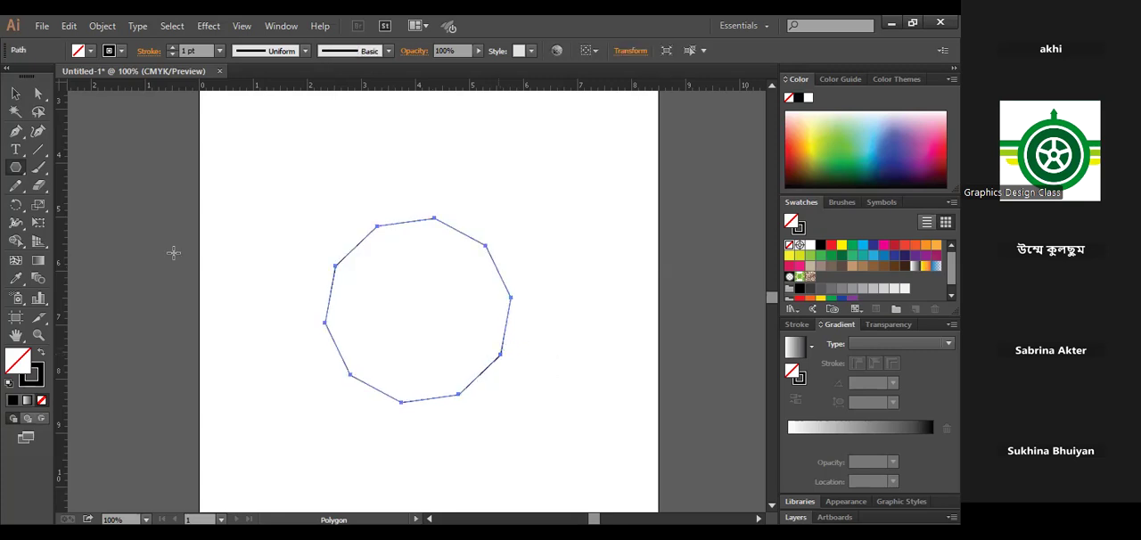
pyautogui.hotkey('ctrl', 'z')
# - Create a star with 5 points, radius 1 of 1.2417 in and radius 2 of 0.6209 in
pyautogui.moveTo(14, 173); pyautogui.dragTo(87, 239)
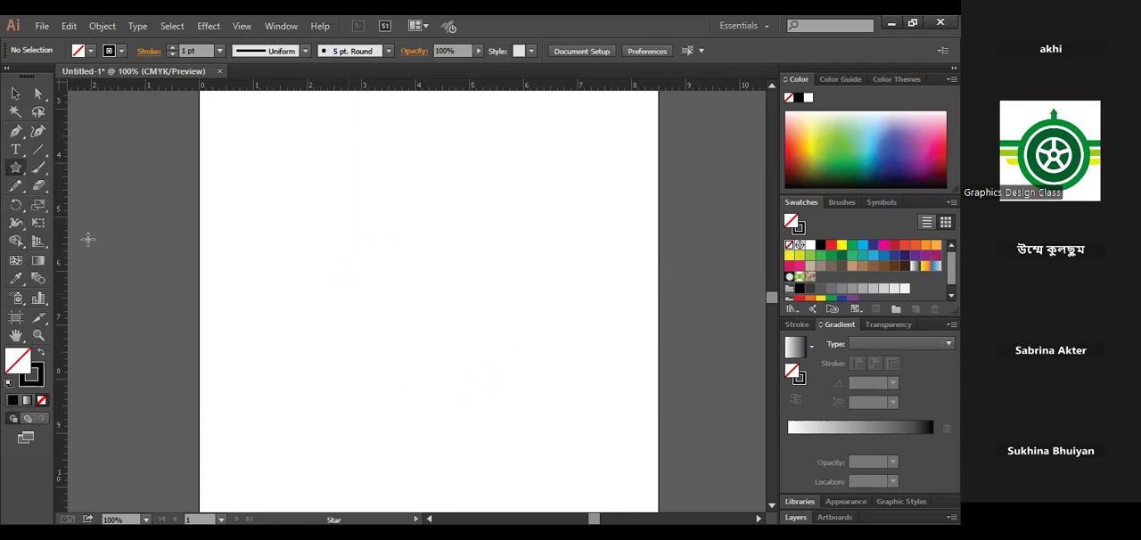
pyautogui.click(473, 316)
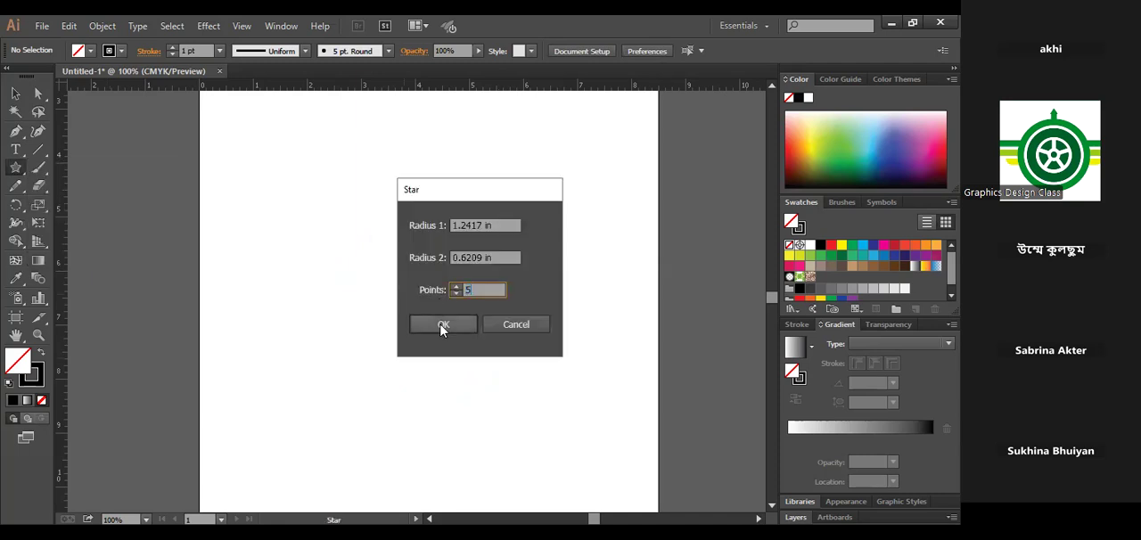
pyautogui.click(443, 326)
# - Enlarge the outlined star proportionally about its centre and move it toward the middle of the artboard
pyautogui.click(15, 93)
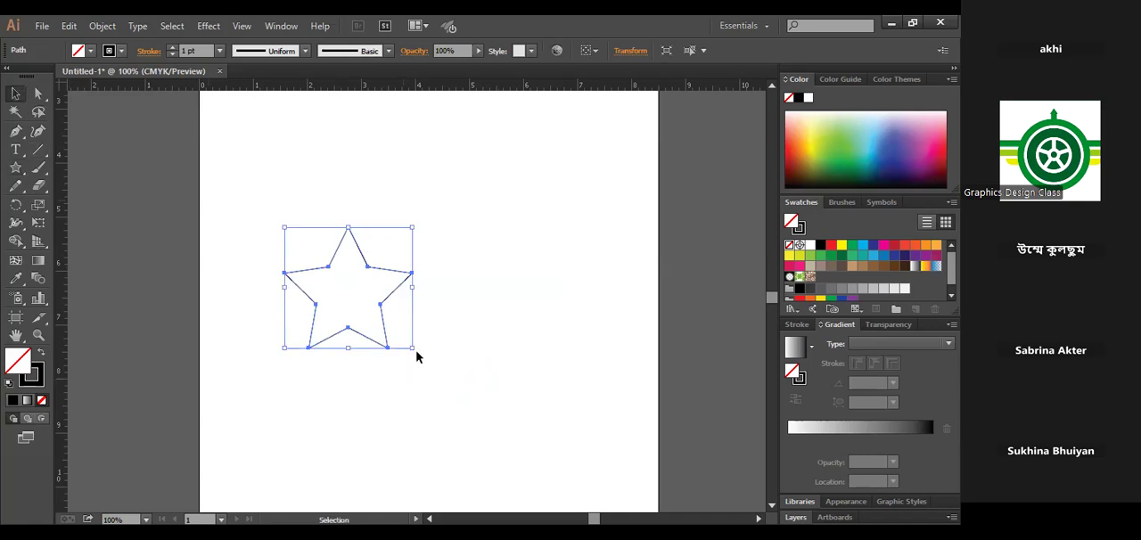
pyautogui.moveTo(412, 348); pyautogui.dragTo(471, 402)
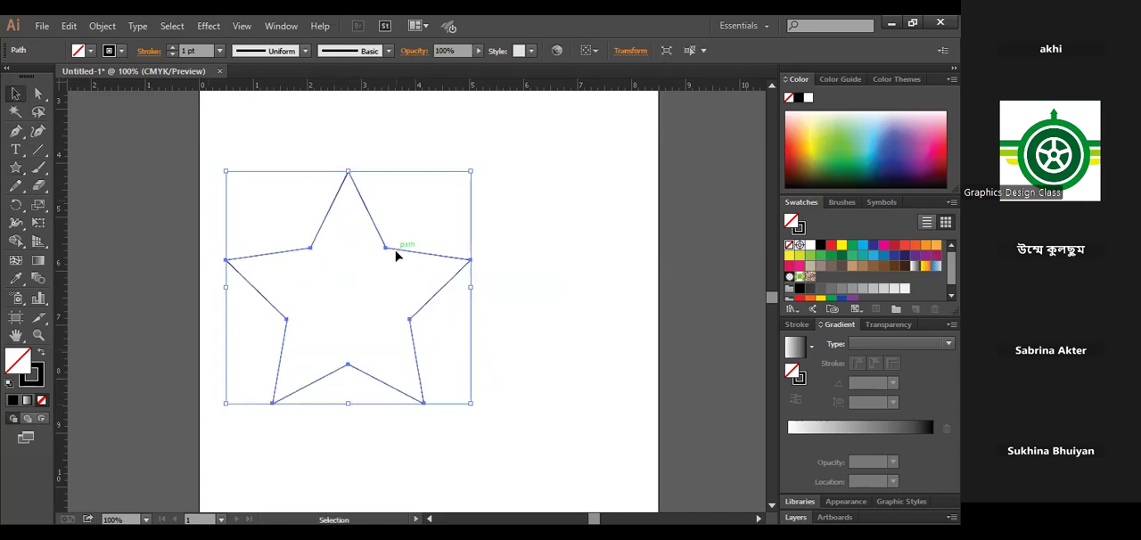
pyautogui.moveTo(397, 256); pyautogui.dragTo(457, 251)
pyautogui.click(499, 248)
# - Swap the star's fill and stroke to give it a black fill and no stroke
pyautogui.moveTo(292, 181); pyautogui.dragTo(469, 388)
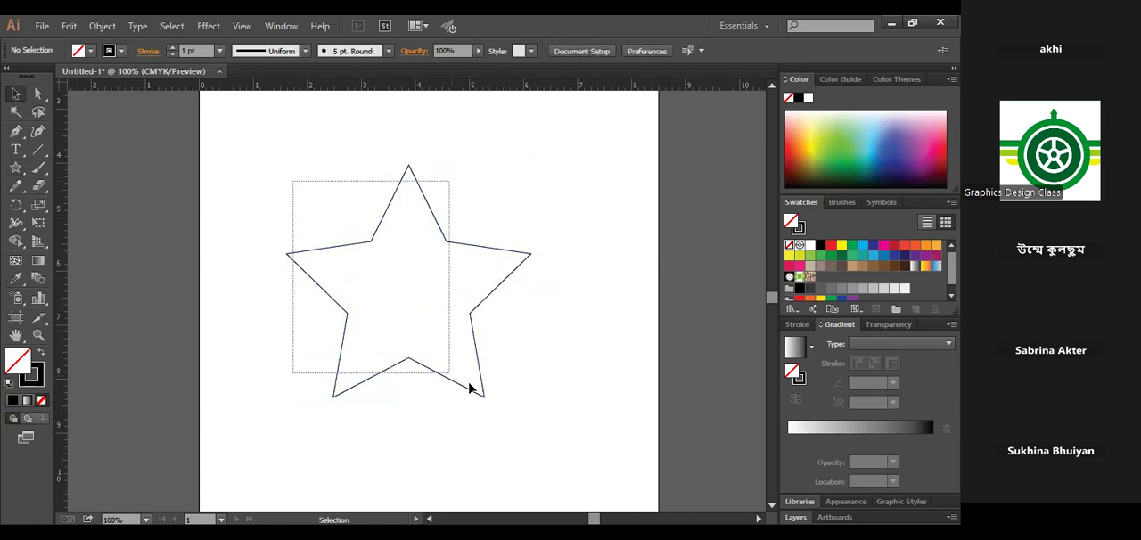
pyautogui.moveTo(352, 403); pyautogui.dragTo(353, 406)
pyautogui.hotkey('shift', 'x')
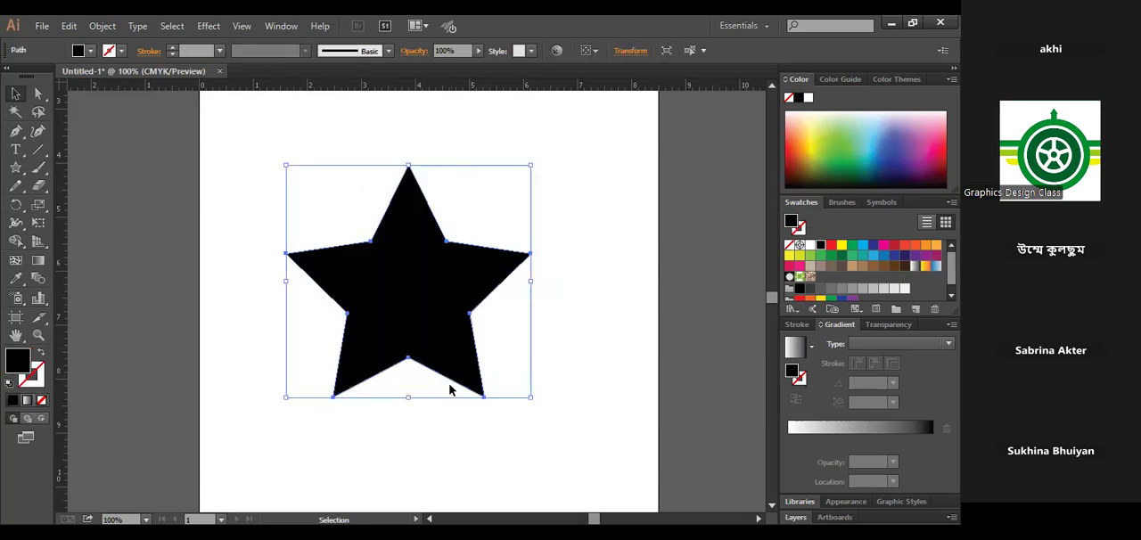
# - Replace the large star with a new black 5-point star using radii of 1.2417 in and 0.6209 in
pyautogui.click(367, 296)
pyautogui.press('Delete')
pyautogui.click(15, 167)
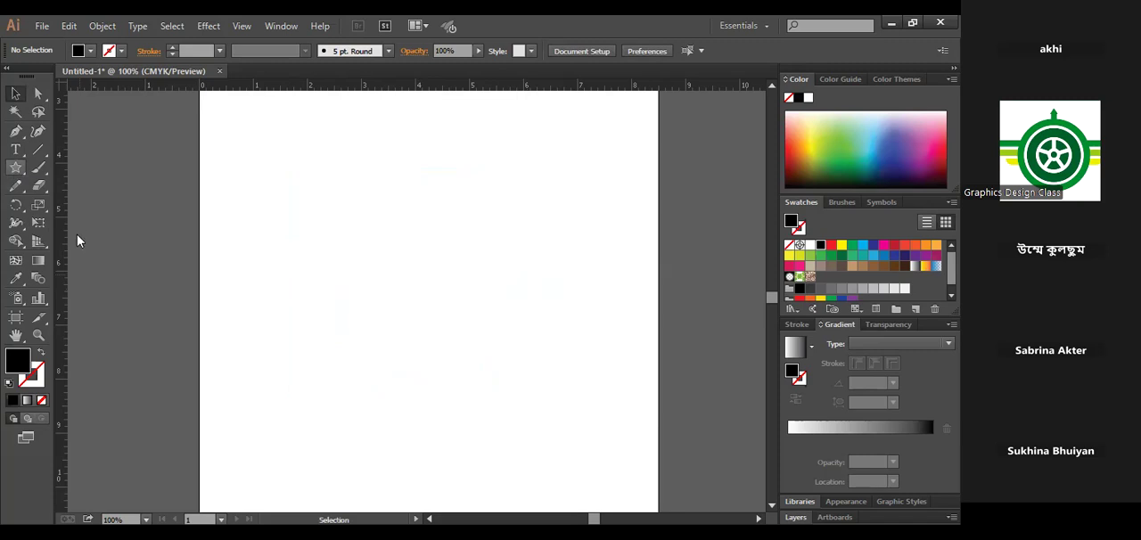
pyautogui.click(469, 294)
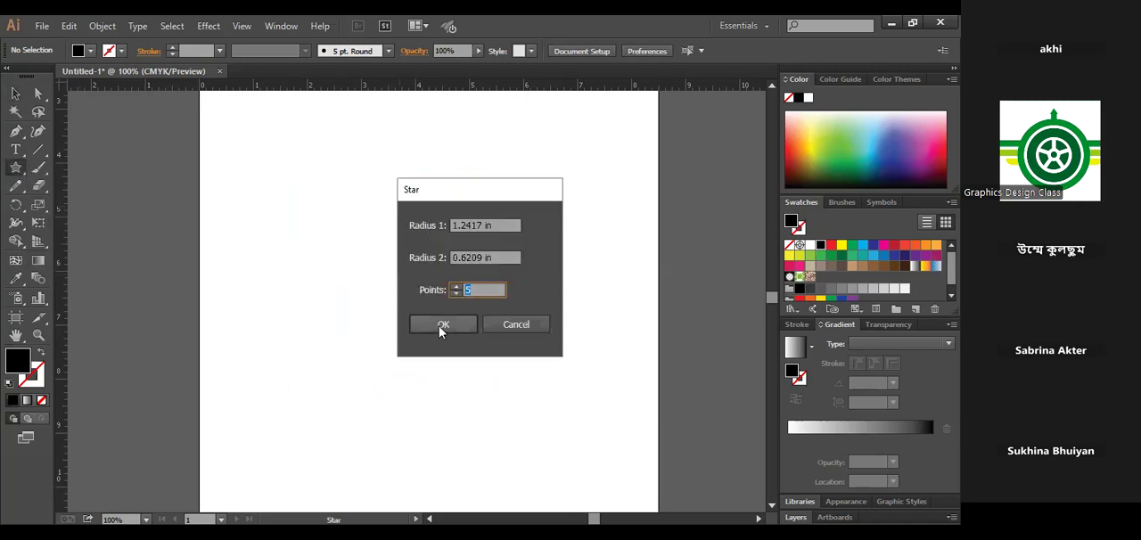
pyautogui.press('Return')
pyautogui.click(15, 92)
pyautogui.click(498, 384)
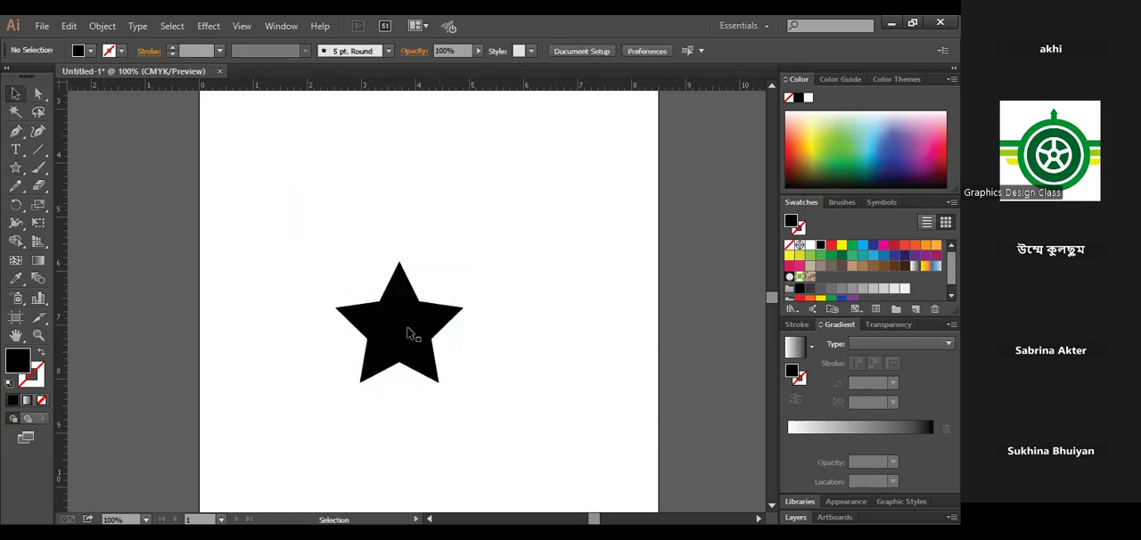
# - Scale the black star down proportionally about its centre
pyautogui.hotkey('ctrl', '+')
pyautogui.hotkey('ctrl', '+')
pyautogui.click(443, 311)
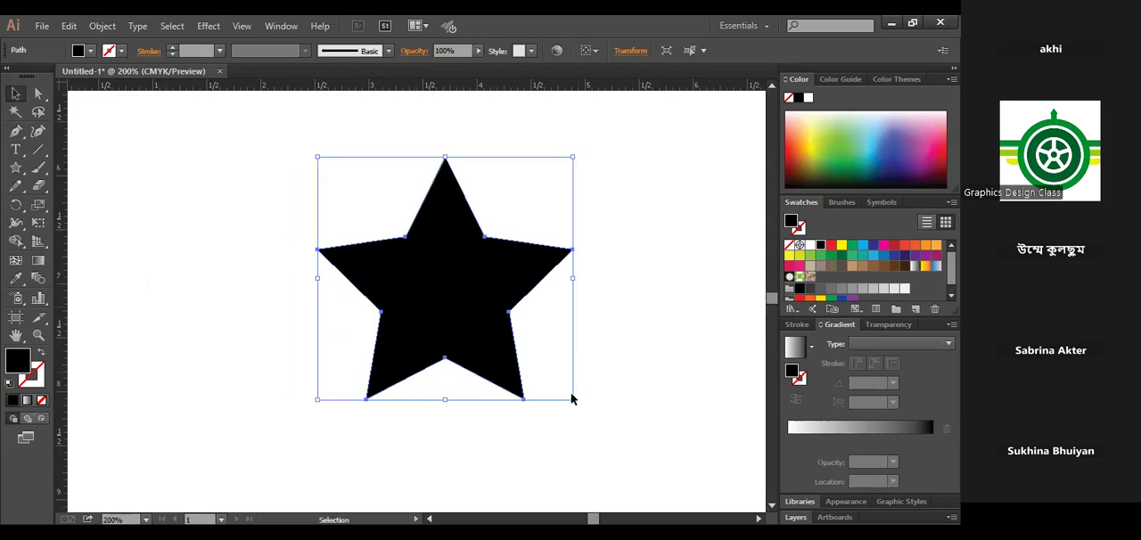
pyautogui.moveTo(556, 387); pyautogui.dragTo(526, 354)
pyautogui.click(578, 355)
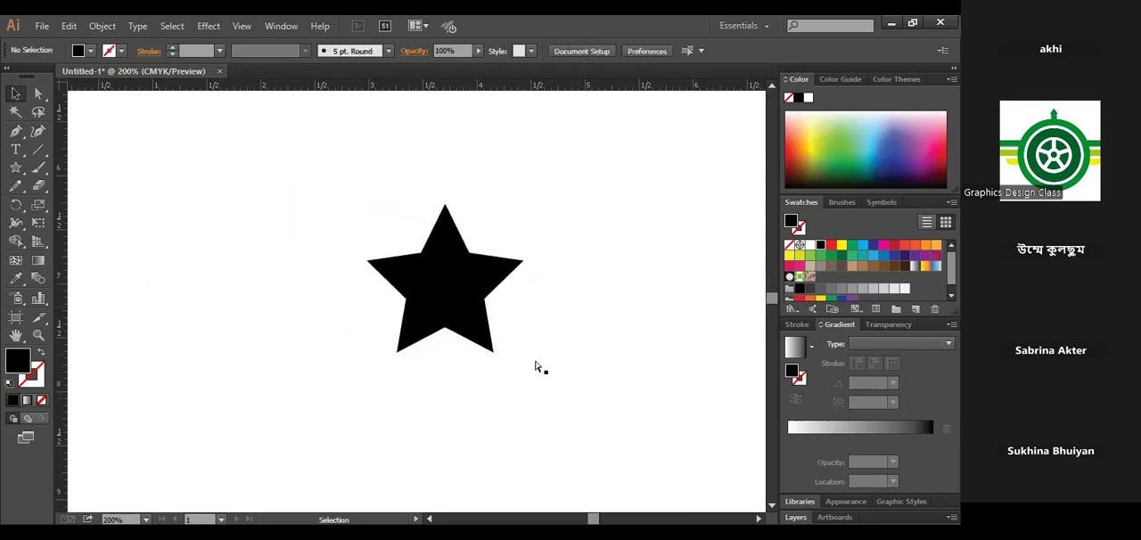
pyautogui.hotkey('ctrl', '+')
pyautogui.hotkey('ctrl', '-')
pyautogui.hotkey('ctrl', '-')
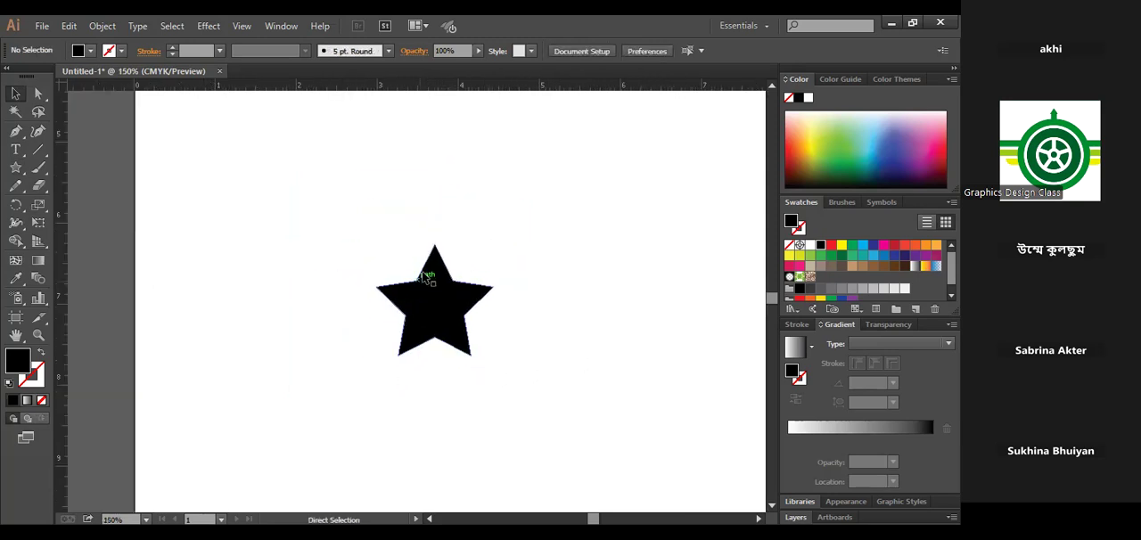
pyautogui.moveTo(522, 369); pyautogui.dragTo(450, 367)
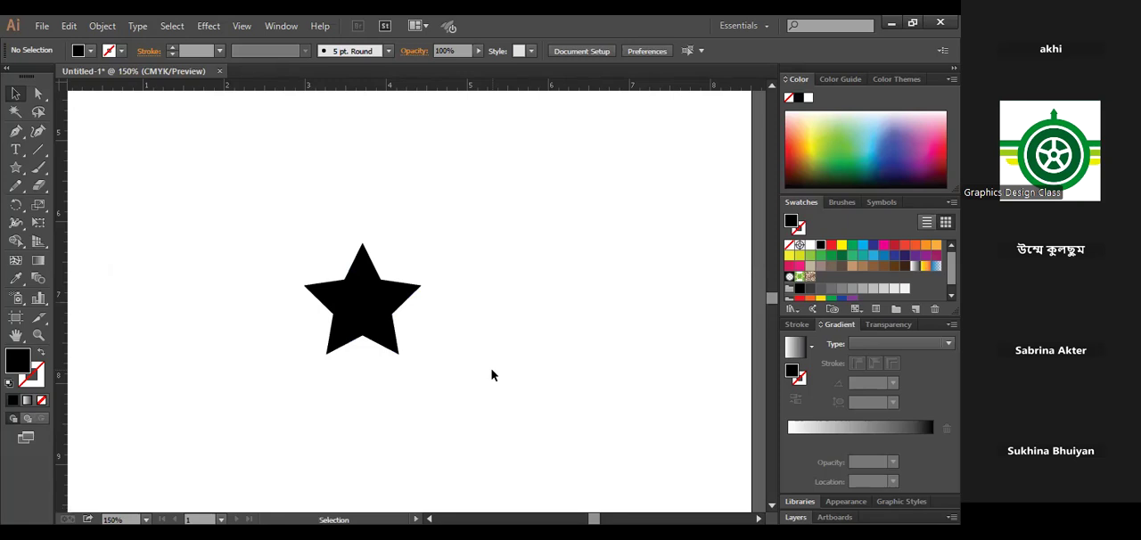
pyautogui.hotkey('ctrl', '-')
pyautogui.hotkey('ctrl', '-')
pyautogui.hotkey('ctrl', '-')
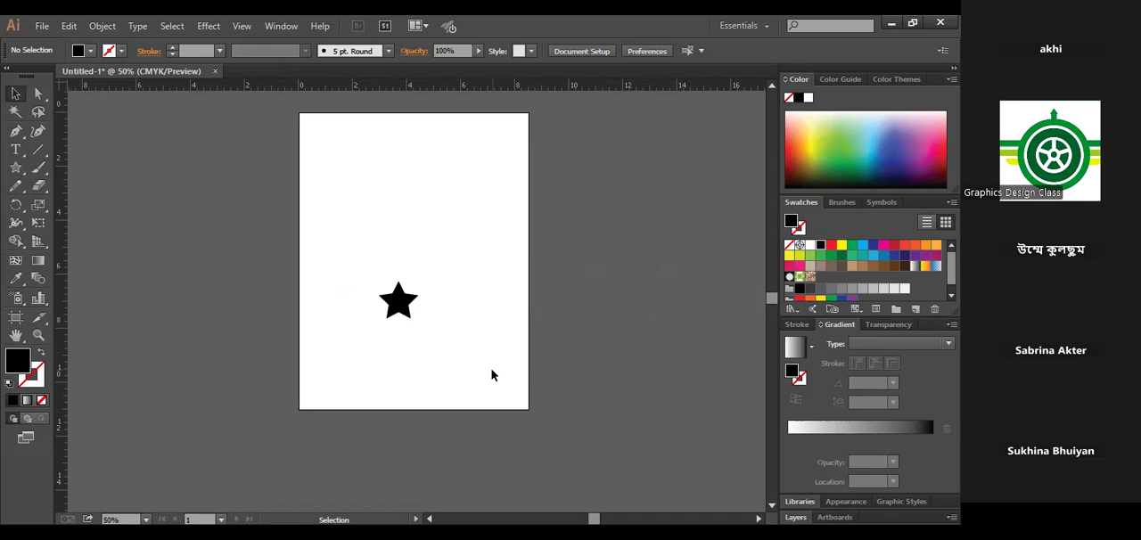
pyautogui.moveTo(347, 280); pyautogui.dragTo(447, 374)
pyautogui.click(448, 374)
pyautogui.click(412, 312)
pyautogui.click(468, 372)
# - Shrink the black star further about its centre, keeping its proportions
pyautogui.hotkey('ctrl', 'space')
pyautogui.click(398, 300)
pyautogui.click(425, 303)
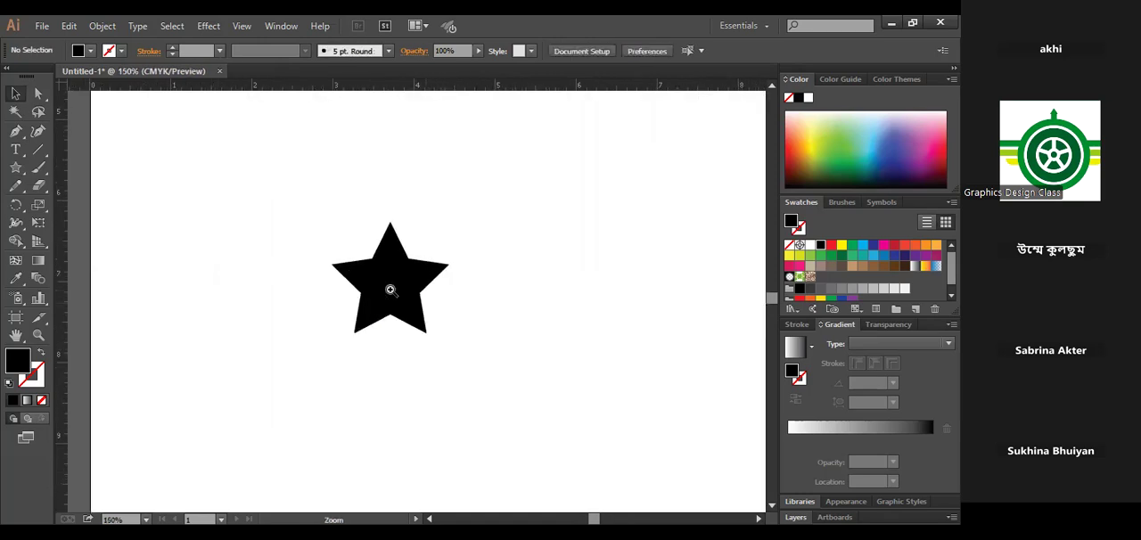
pyautogui.click(391, 290)
pyautogui.click(403, 288)
pyautogui.click(420, 298)
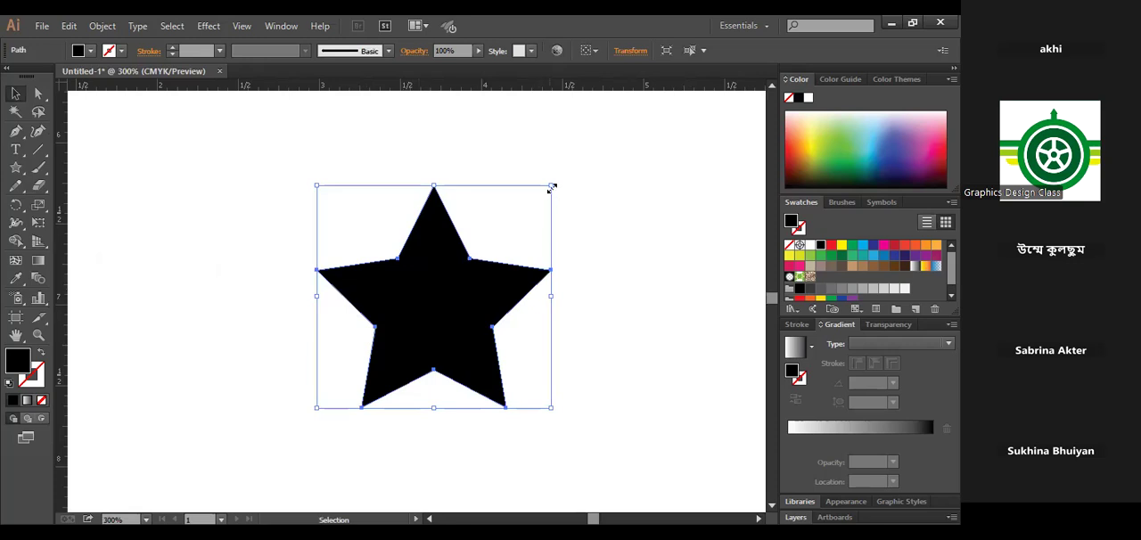
pyautogui.moveTo(548, 200); pyautogui.dragTo(503, 234)
pyautogui.click(509, 351)
# - Draw a closed Pen facet over the left half of the star's upper arm, joining the centre, inner corner and tip
pyautogui.hotkey('ctrl', 'space')
pyautogui.click(416, 303)
pyautogui.click(462, 330)
pyautogui.click(500, 332)
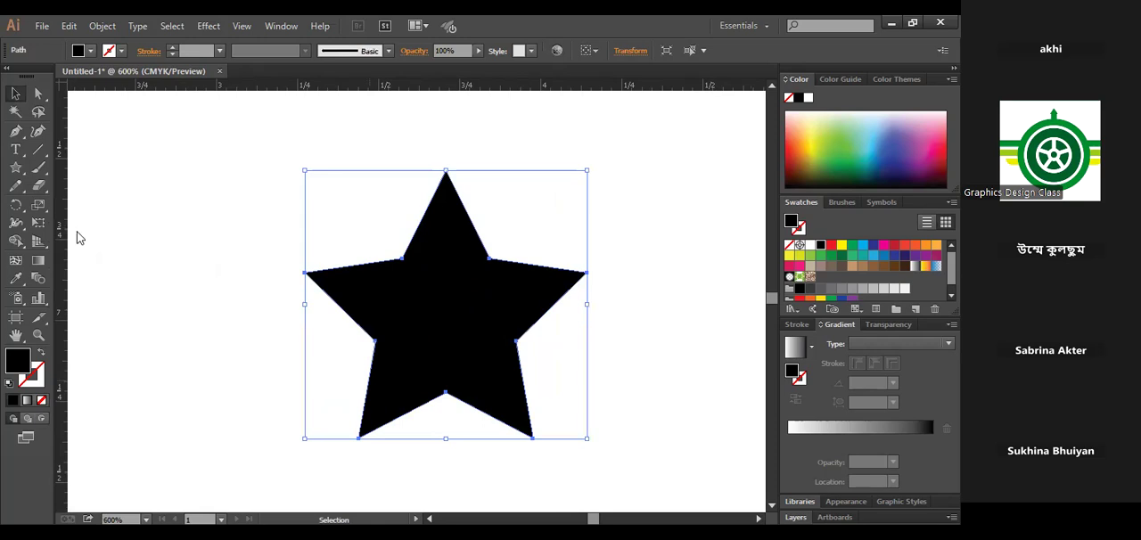
pyautogui.moveTo(16, 134); pyautogui.dragTo(104, 153)
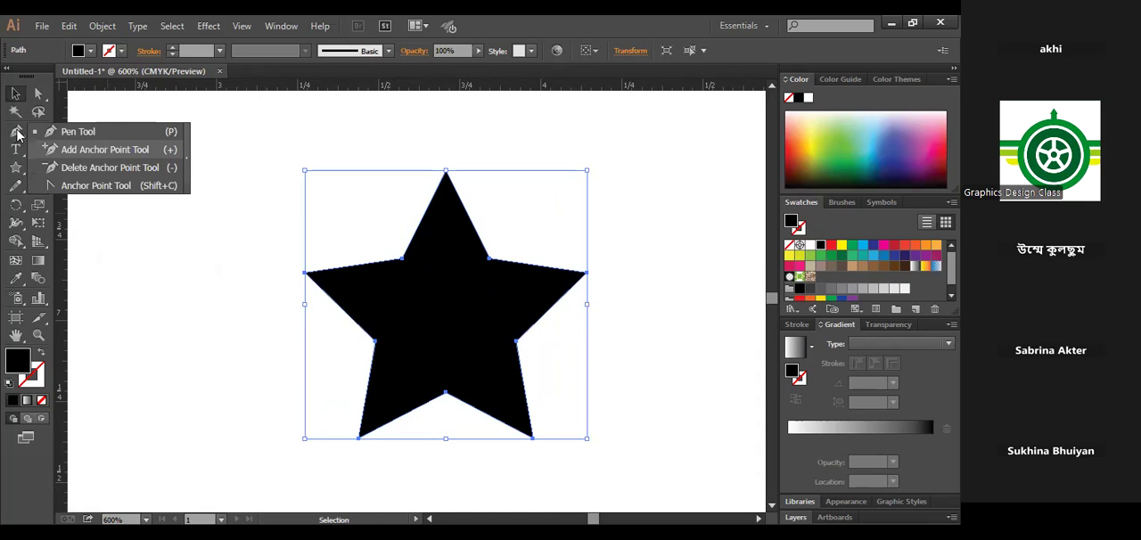
pyautogui.press('p')
pyautogui.click(445, 305)
pyautogui.click(402, 258)
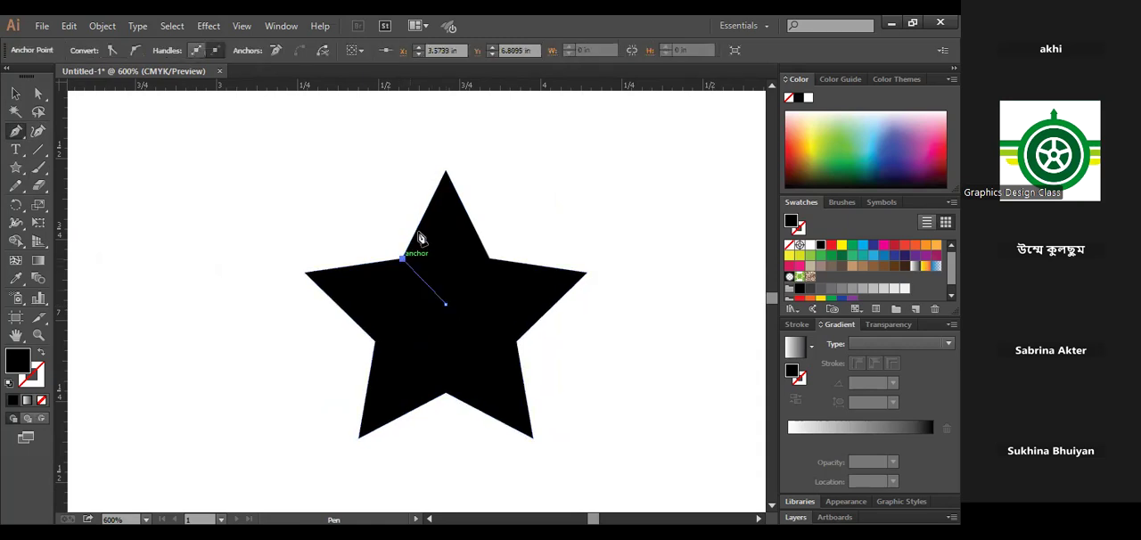
pyautogui.click(445, 171)
pyautogui.click(447, 306)
# - Fill the new facet with the dark gray swatch and deselect it
pyautogui.click(14, 95)
pyautogui.click(809, 288)
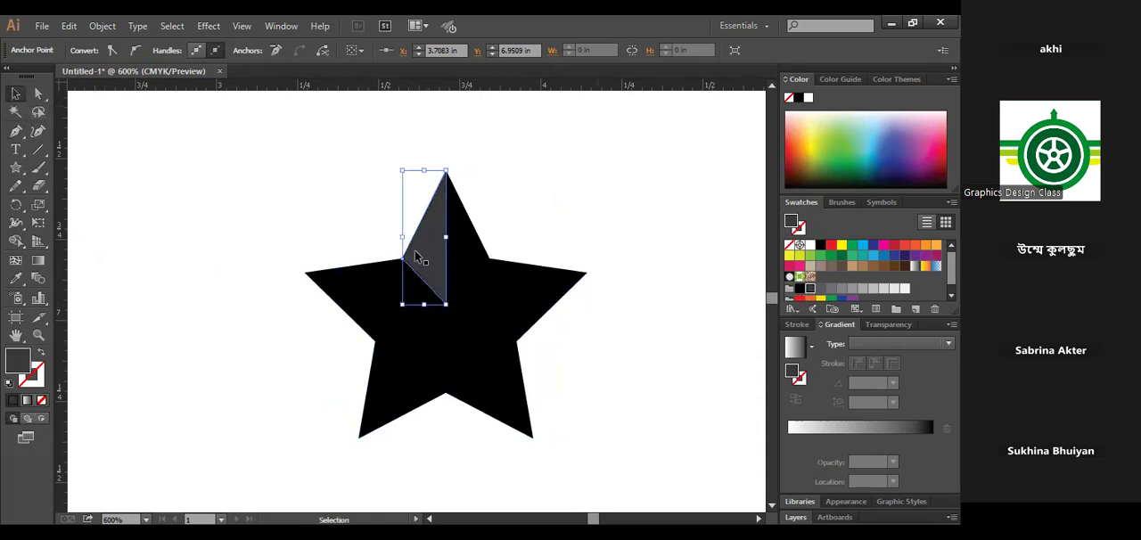
pyautogui.hotkey('ctrl', 'shift', 'a')
# - Draw a dark gray Pen facet over the upper half of the star's right arm, from the centre to the tip
pyautogui.moveTo(14, 133); pyautogui.dragTo(85, 135)
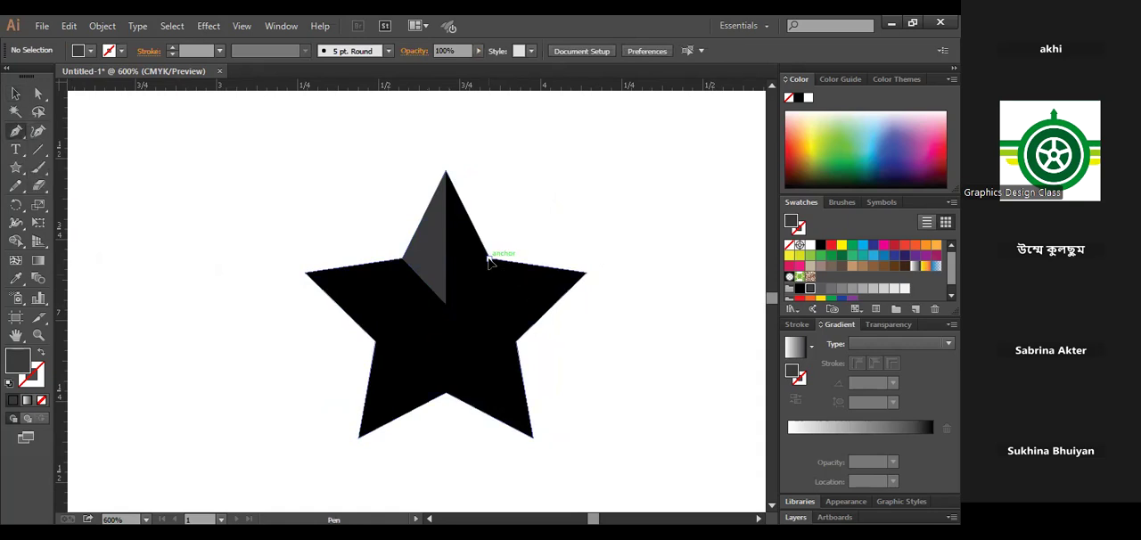
pyautogui.click(489, 258)
pyautogui.click(445, 304)
pyautogui.click(586, 271)
pyautogui.click(490, 261)
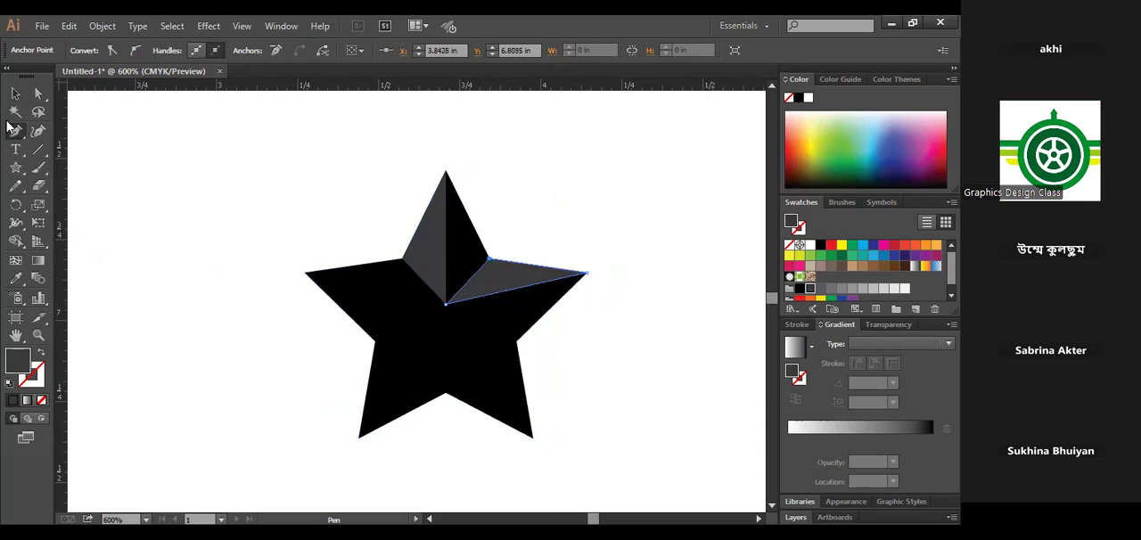
pyautogui.click(16, 93)
pyautogui.click(125, 226)
# - Draw a dark gray Pen facet over the right half of the star's lower-right arm, joining the right inner corner, centre and tip
pyautogui.click(15, 130)
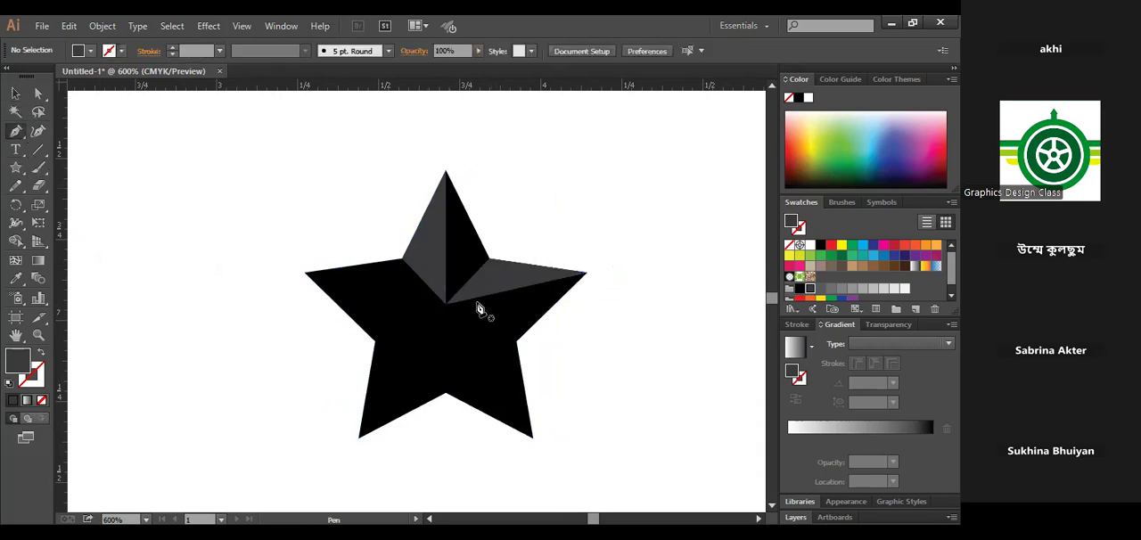
pyautogui.click(515, 342)
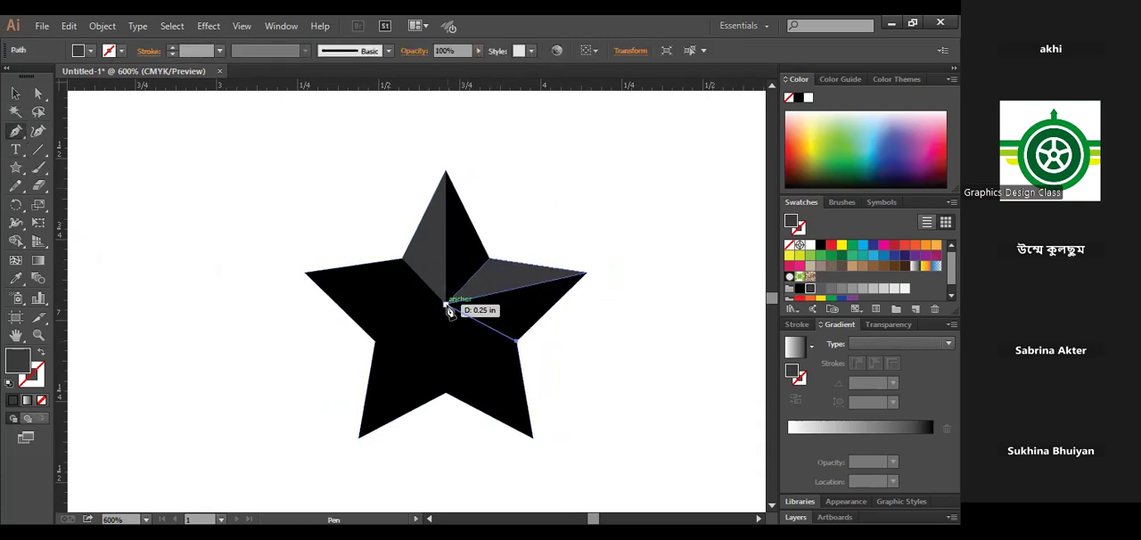
pyautogui.click(446, 304)
pyautogui.click(533, 437)
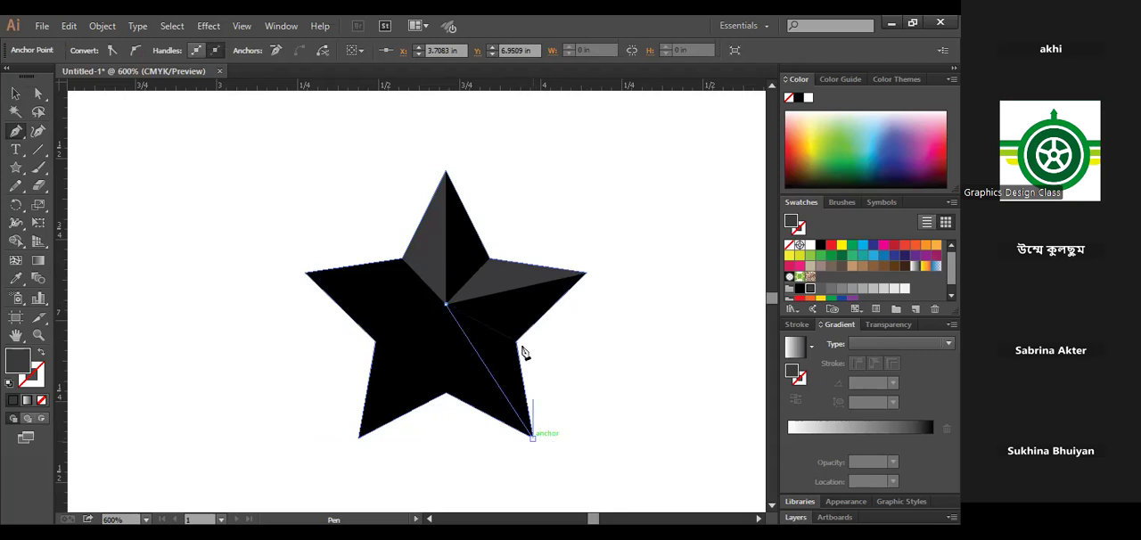
pyautogui.click(515, 342)
pyautogui.click(16, 94)
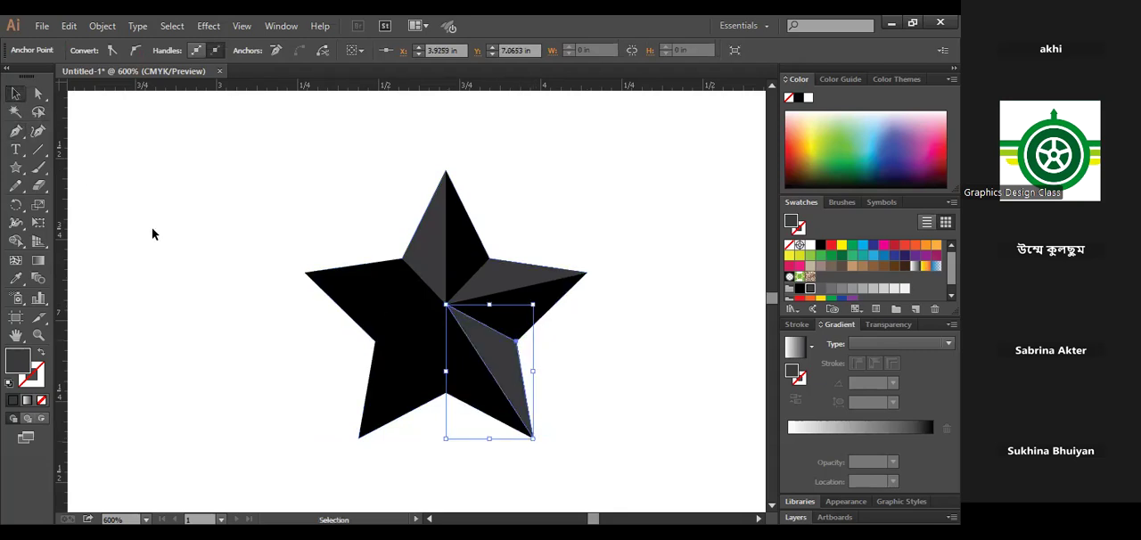
pyautogui.click(153, 234)
pyautogui.rightClick(18, 169)
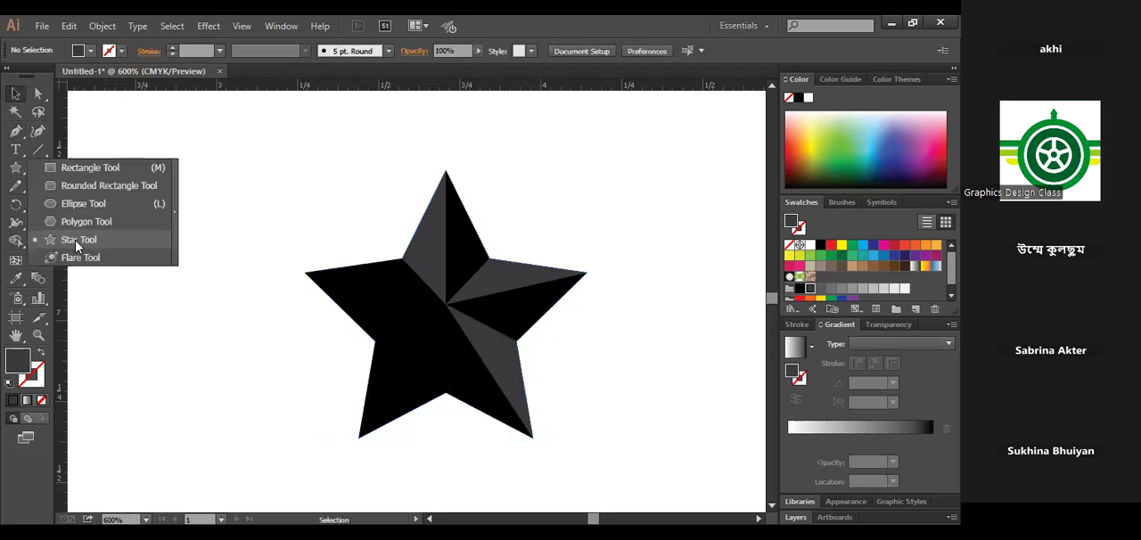
pyautogui.click(447, 311)
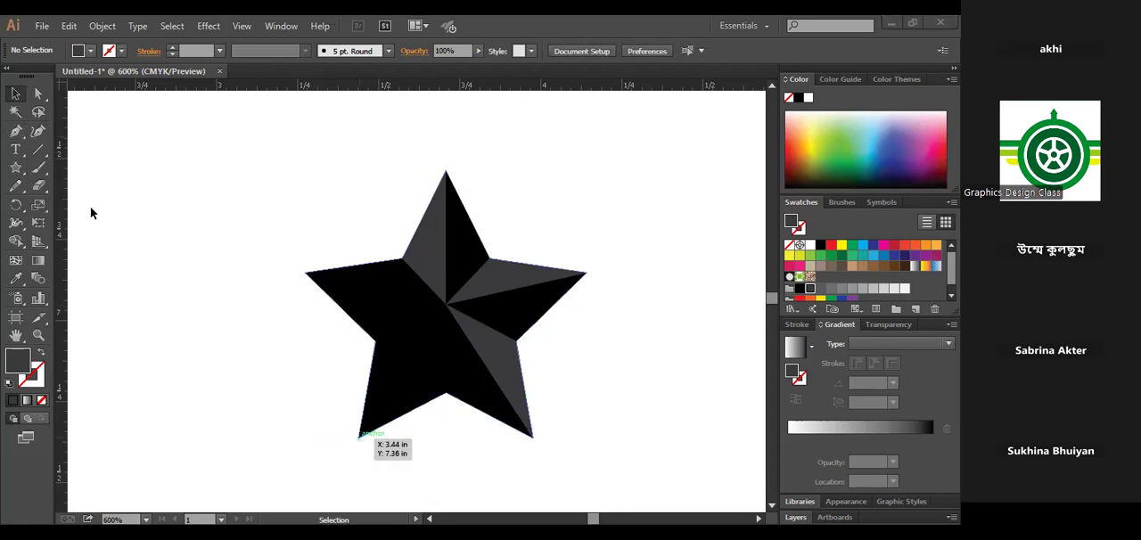
# - Draw a dark gray Pen facet on the star's lower-left arm, joining the bottom inner corner, centre and tip
pyautogui.click(16, 131)
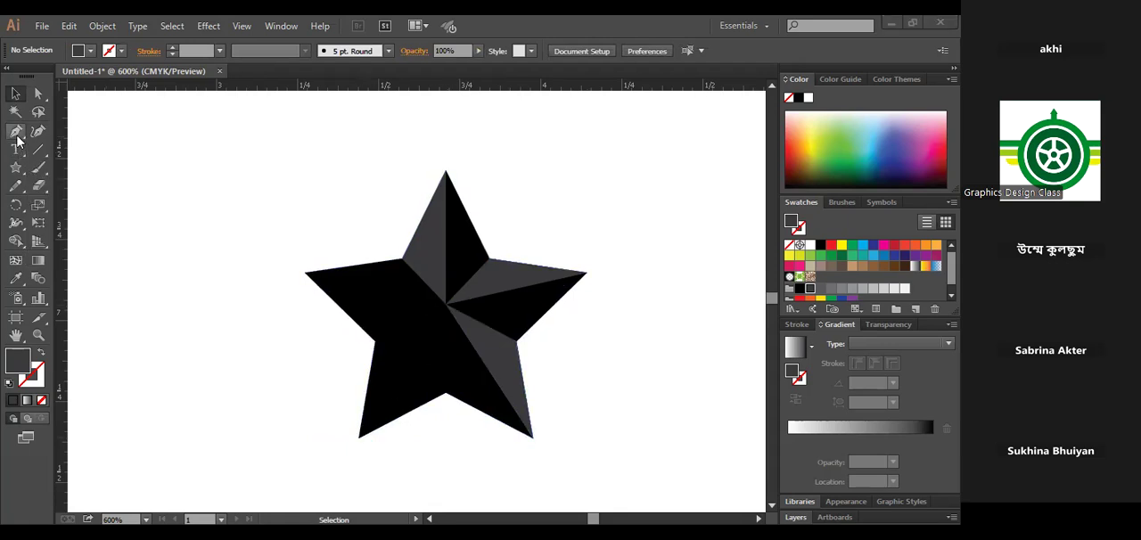
pyautogui.click(445, 393)
pyautogui.click(446, 306)
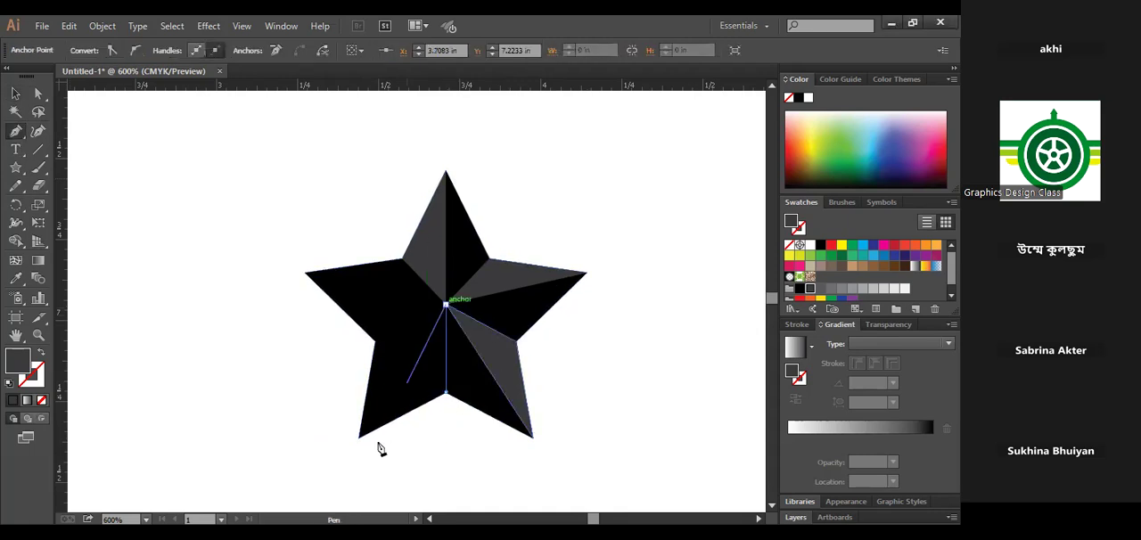
pyautogui.click(359, 437)
pyautogui.click(446, 393)
pyautogui.click(15, 93)
pyautogui.hotkey('ctrl', 'shift', 'a')
# - Draw a dark gray Pen facet over the lower half of the left arm and delete the stray anchor point beside the star
pyautogui.click(15, 131)
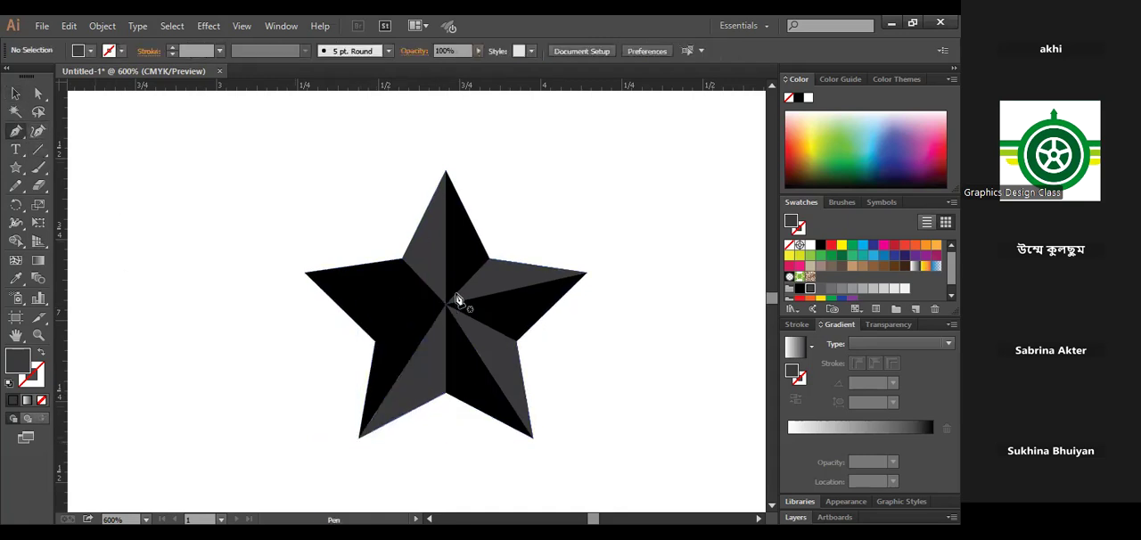
pyautogui.click(305, 272)
pyautogui.click(445, 306)
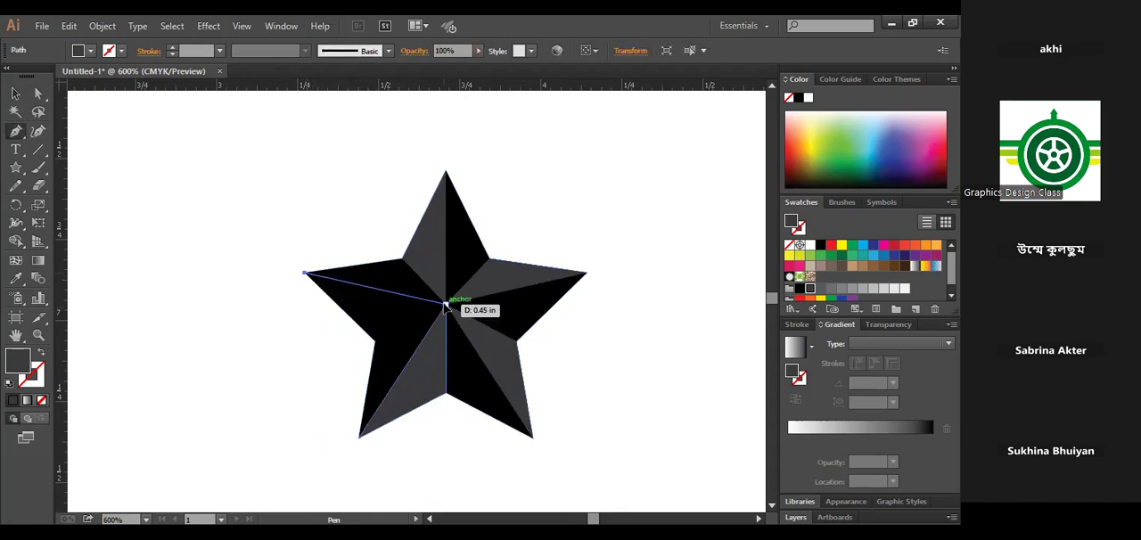
pyautogui.click(375, 339)
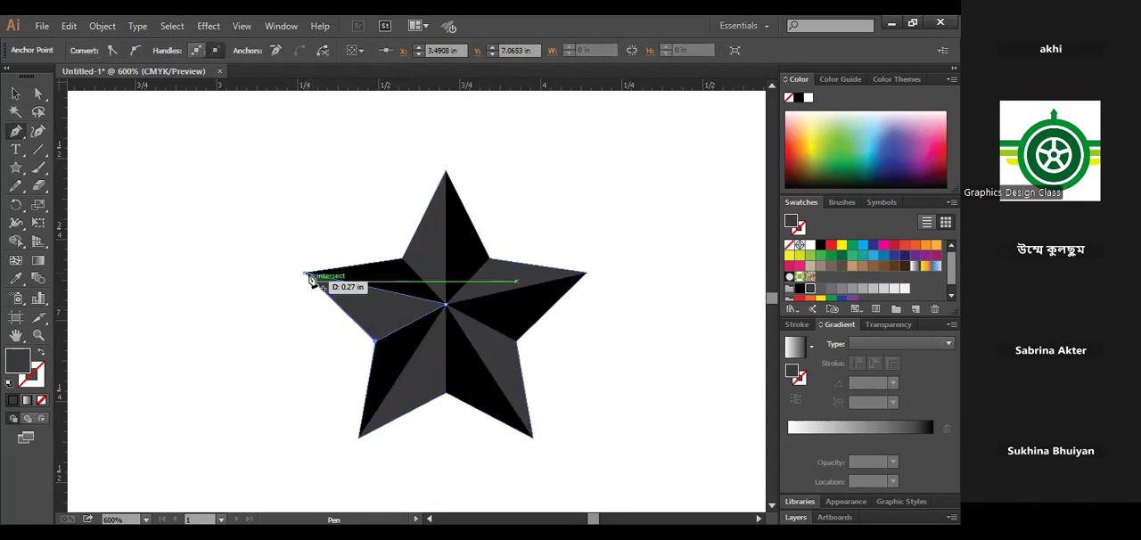
pyautogui.click(306, 273)
pyautogui.click(247, 262)
pyautogui.click(15, 93)
pyautogui.moveTo(184, 204); pyautogui.dragTo(275, 302)
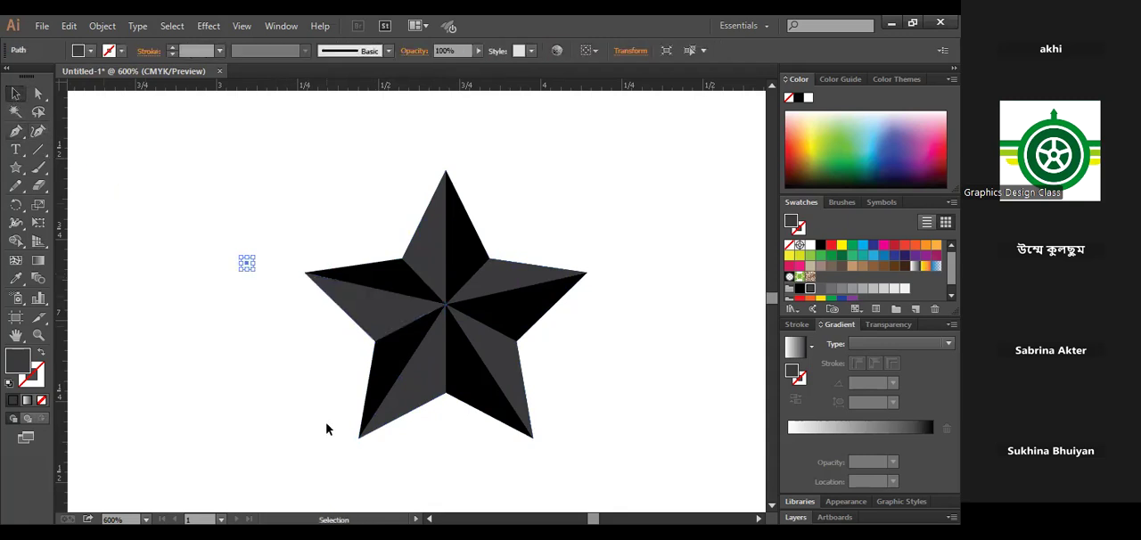
pyautogui.press('Delete')
# - Select the whole faceted star and scale it up proportionally about its centre
pyautogui.hotkey('ctrl', '-')
pyautogui.hotkey('ctrl', '-')
pyautogui.hotkey('ctrl', '-')
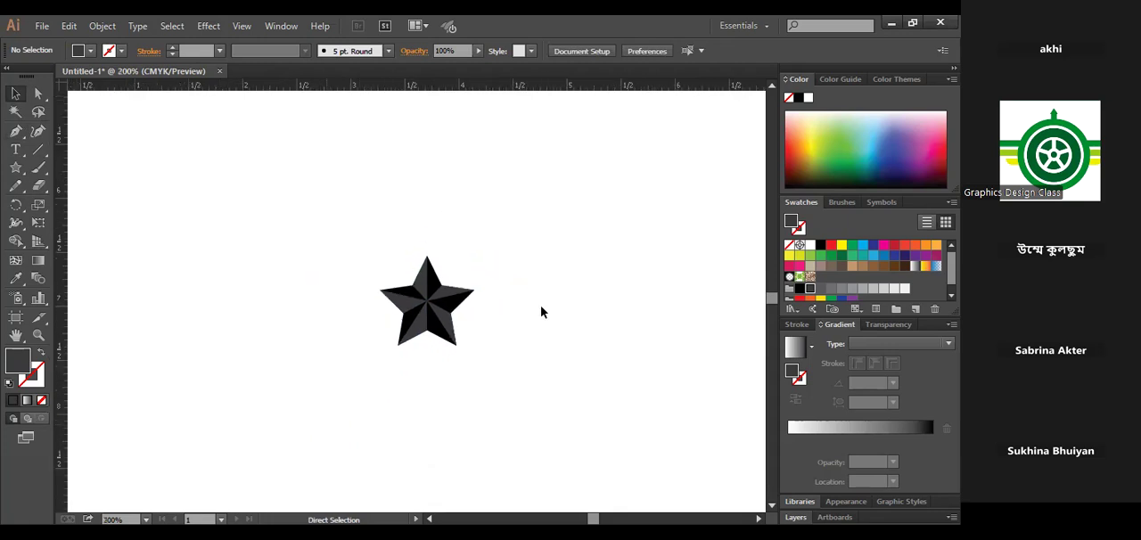
pyautogui.moveTo(289, 237); pyautogui.dragTo(526, 436)
pyautogui.moveTo(478, 349); pyautogui.dragTo(532, 407)
pyautogui.click(581, 402)
pyautogui.moveTo(629, 406); pyautogui.dragTo(517, 395)
# - Shrink the whole faceted star proportionally about its centre and move it to the left
pyautogui.moveTo(216, 205); pyautogui.dragTo(425, 411)
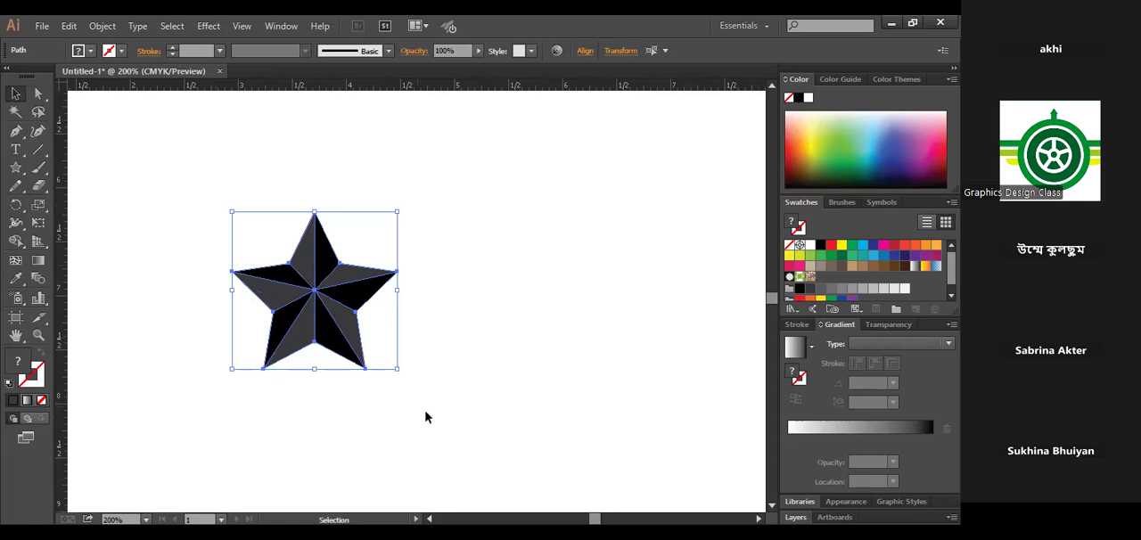
pyautogui.moveTo(398, 368); pyautogui.dragTo(360, 336)
pyautogui.moveTo(332, 292); pyautogui.dragTo(246, 303)
pyautogui.click(337, 396)
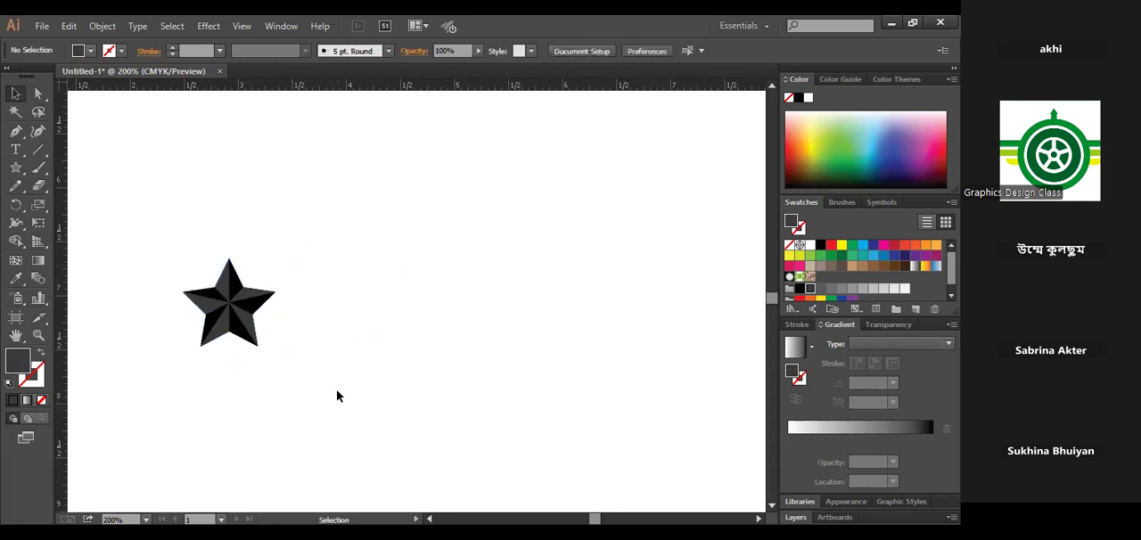
pyautogui.moveTo(166, 209); pyautogui.dragTo(363, 426)
pyautogui.moveTo(344, 372); pyautogui.dragTo(283, 350)
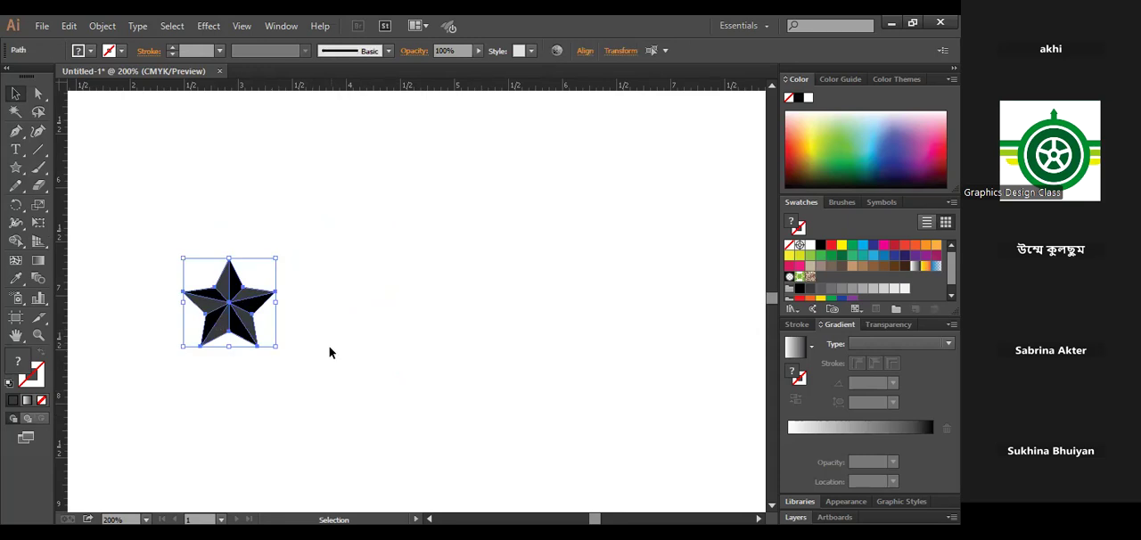
pyautogui.click(310, 348)
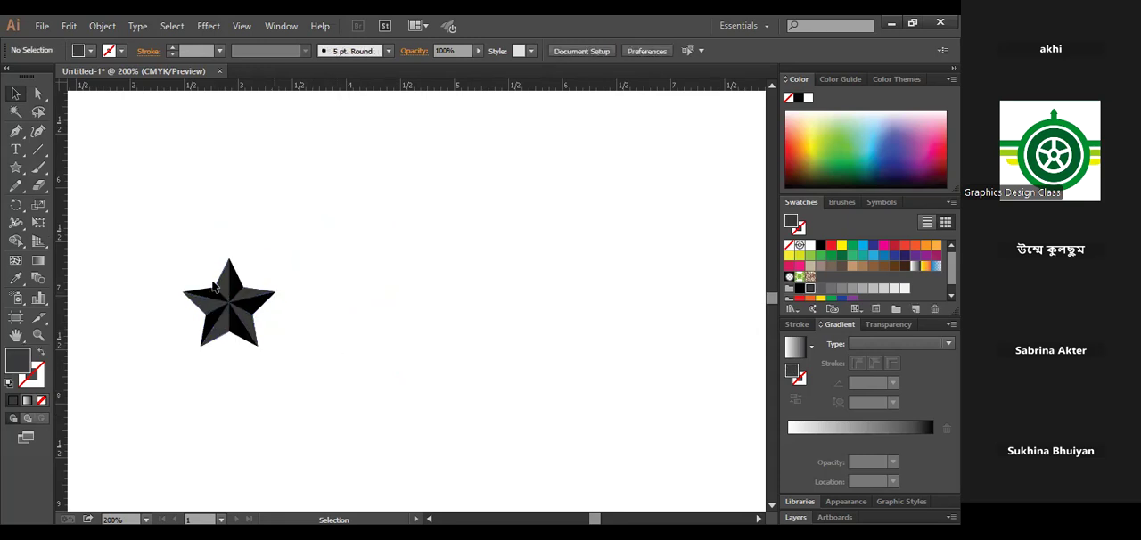
# - Draw a small five-point star to the right of the faceted star and fill it with orange
pyautogui.rightClick(16, 167)
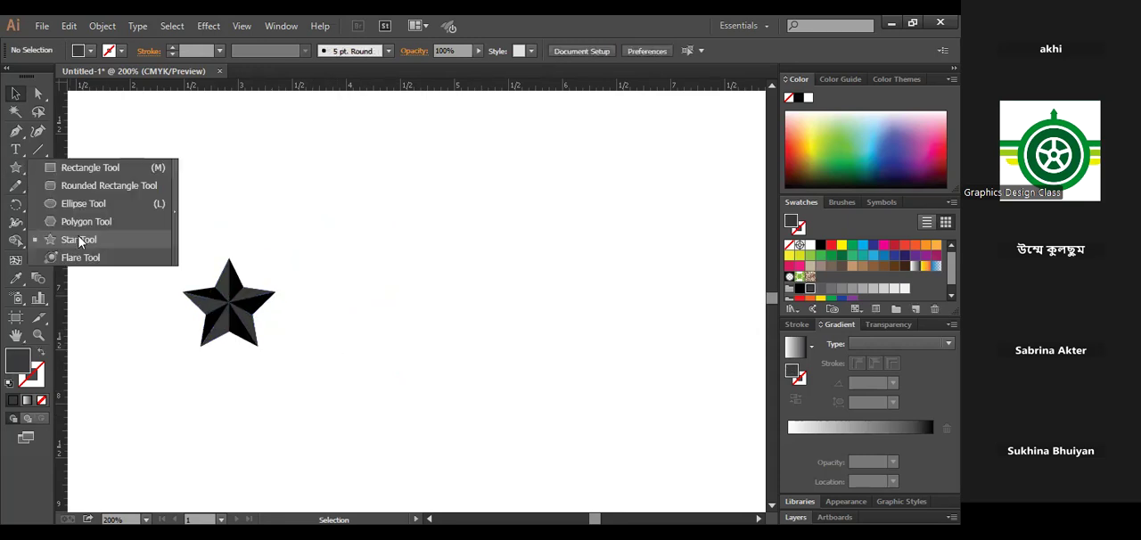
pyautogui.click(78, 238)
pyautogui.moveTo(448, 332); pyautogui.dragTo(460, 342)
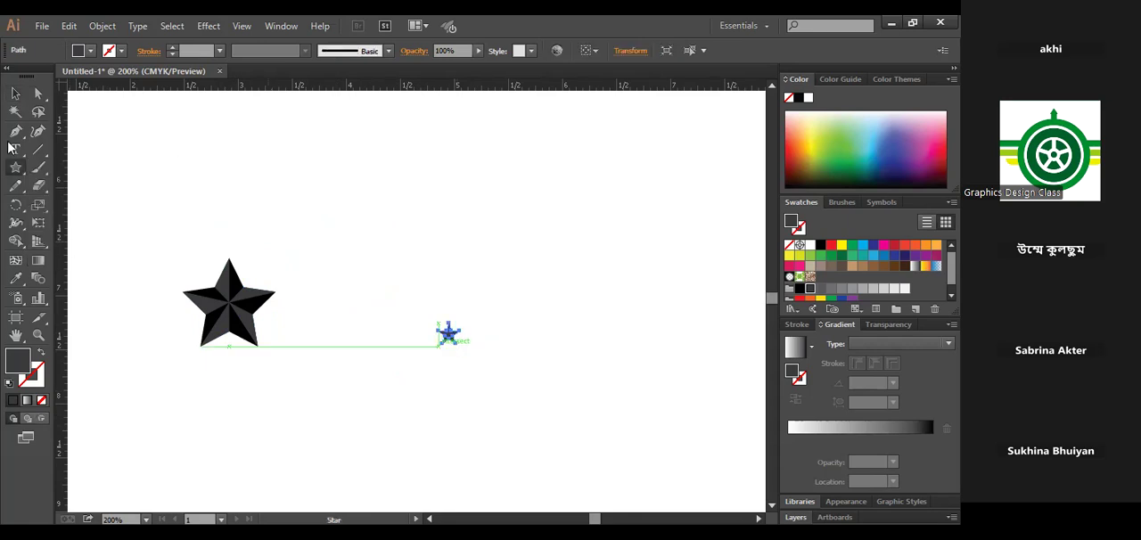
pyautogui.click(17, 94)
pyautogui.click(925, 245)
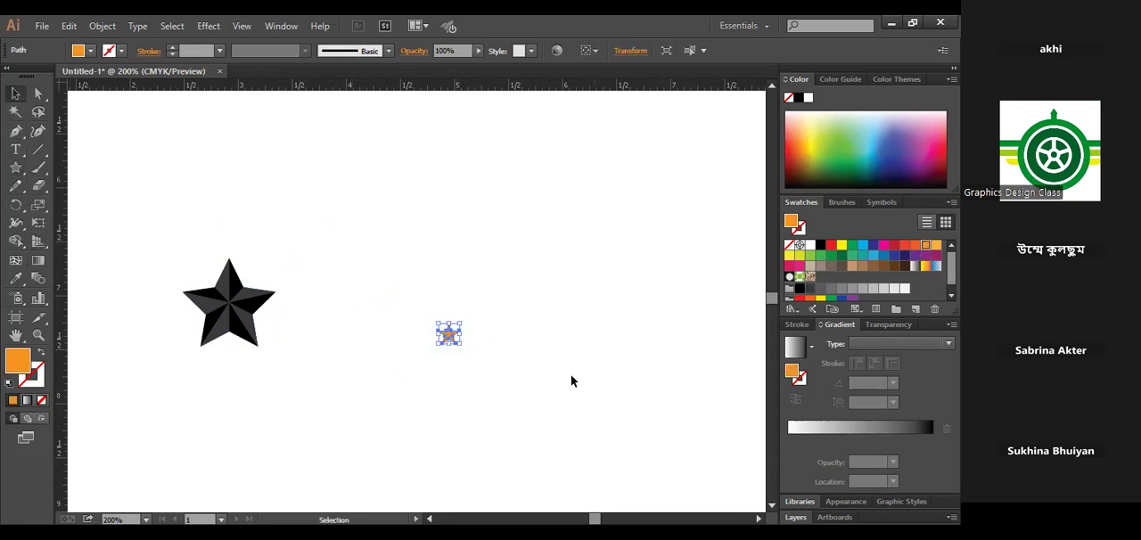
# - Duplicate the small orange star twice, placing one copy on each side of it
pyautogui.click(452, 348)
pyautogui.moveTo(450, 337); pyautogui.dragTo(406, 333)
pyautogui.click(505, 335)
pyautogui.moveTo(456, 366); pyautogui.dragTo(456, 367)
pyautogui.moveTo(330, 283); pyautogui.dragTo(401, 318)
pyautogui.click(440, 379)
# - Select the faceted star together with the small orange stars and delete them all
pyautogui.moveTo(522, 372); pyautogui.dragTo(252, 256)
pyautogui.click(424, 403)
pyautogui.moveTo(168, 213); pyautogui.dragTo(537, 353)
pyautogui.moveTo(559, 387); pyautogui.dragTo(195, 215)
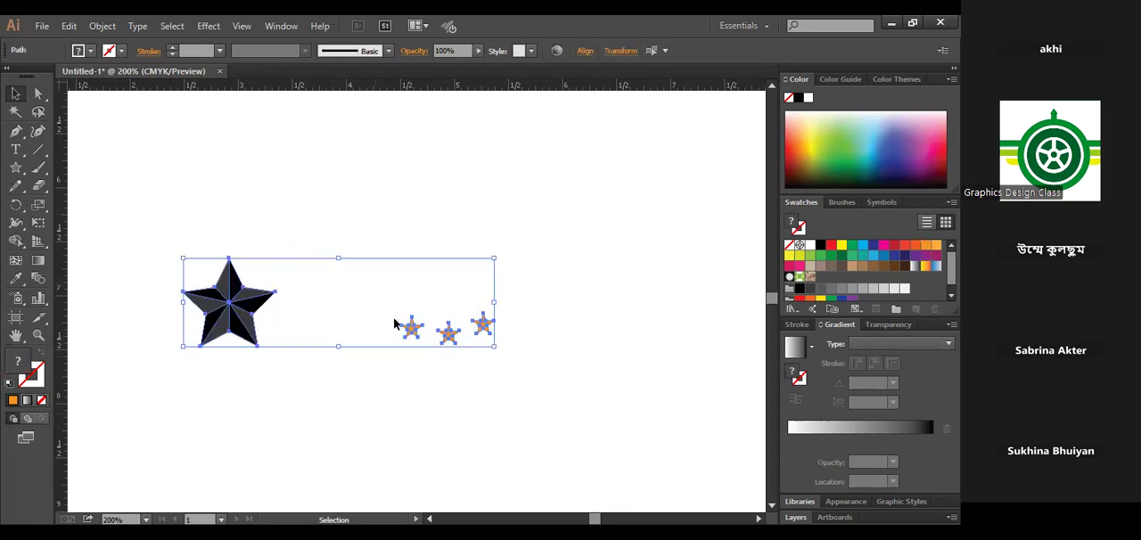
pyautogui.press('Delete')
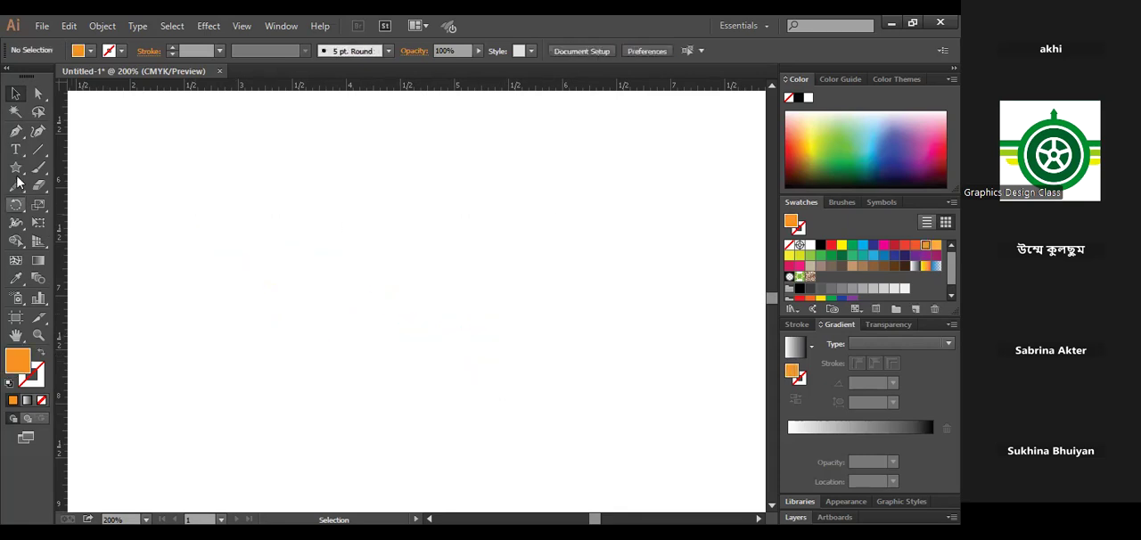
# - Draw a lens flare about 3.41 in wide on the empty artboard with the Flare tool
pyautogui.moveTo(16, 167); pyautogui.dragTo(78, 256)
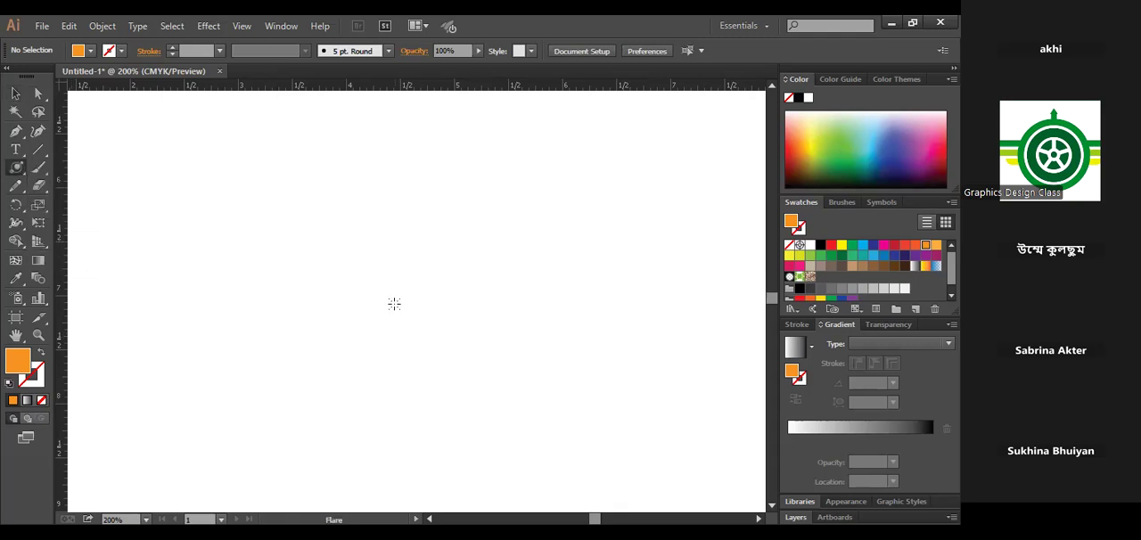
pyautogui.moveTo(395, 306); pyautogui.dragTo(433, 351)
pyautogui.click(15, 92)
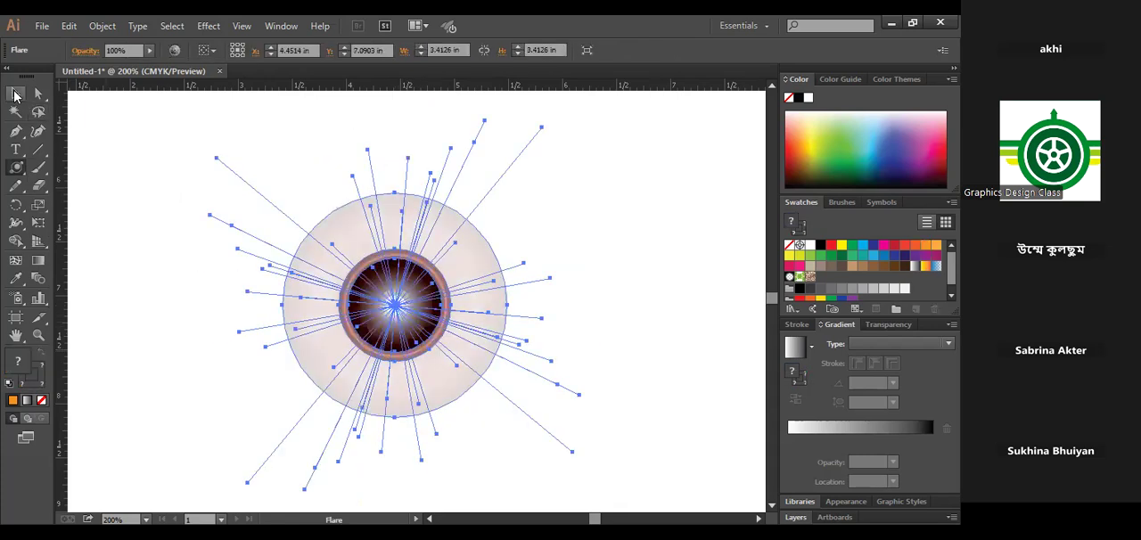
pyautogui.click(148, 285)
pyautogui.click(390, 230)
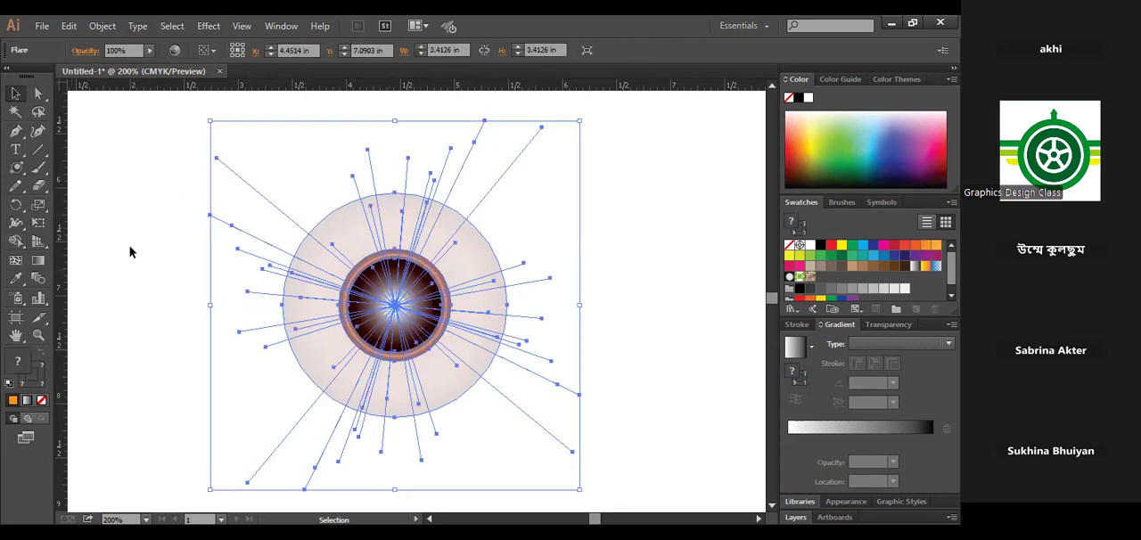
pyautogui.click(665, 239)
pyautogui.click(428, 227)
pyautogui.click(661, 253)
pyautogui.click(413, 222)
pyautogui.click(566, 283)
# - Open the Flare Tool Options for the drawn flare and set its number of rays to 21
pyautogui.click(387, 237)
pyautogui.moveTo(625, 392); pyautogui.dragTo(366, 252)
pyautogui.moveTo(13, 167); pyautogui.dragTo(75, 259)
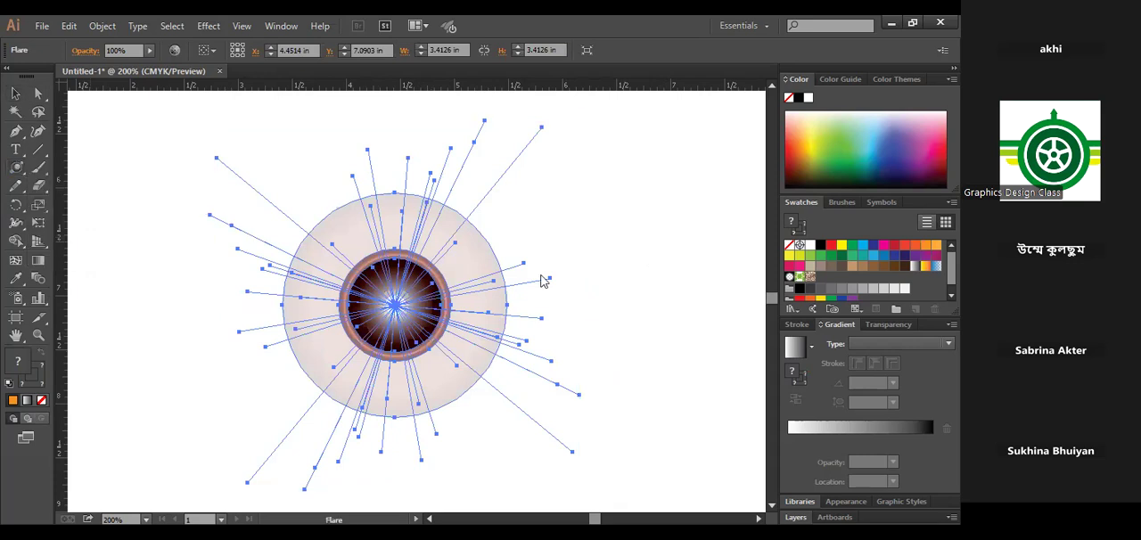
pyautogui.press('Return')
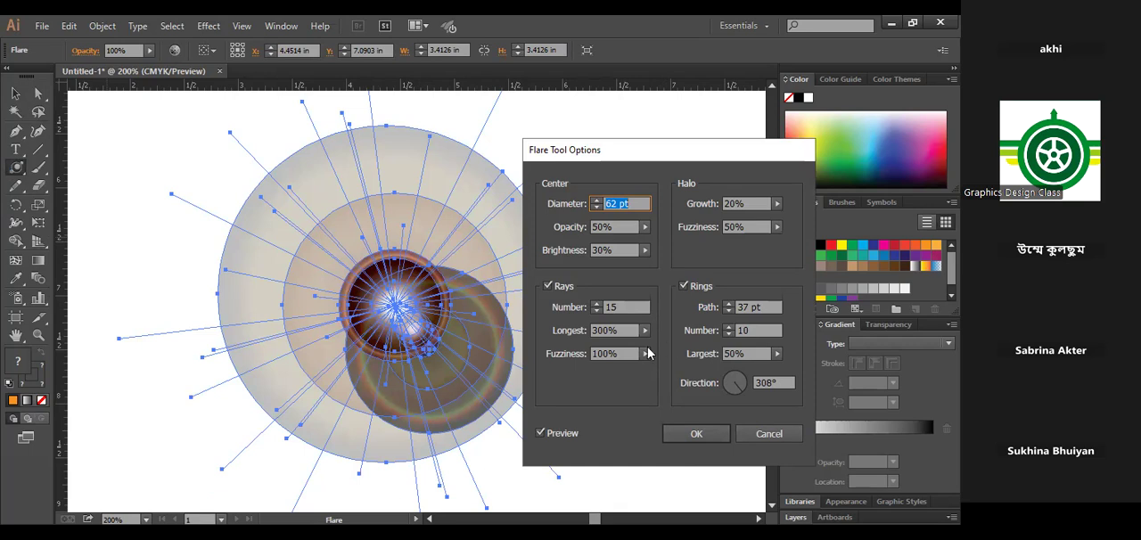
pyautogui.click(595, 304)
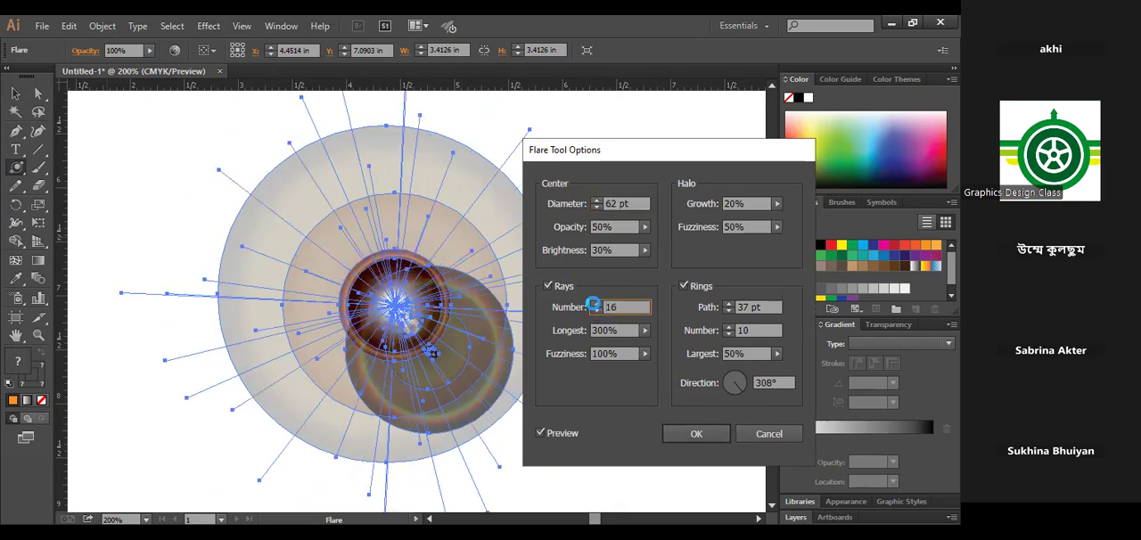
pyautogui.click(595, 304)
pyautogui.click(595, 303)
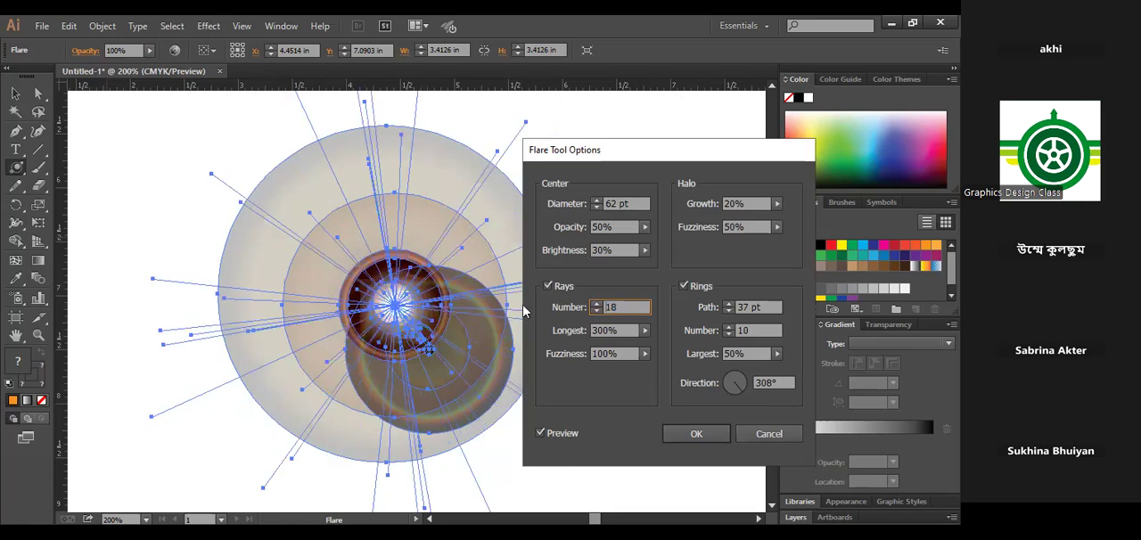
pyautogui.click(595, 304)
pyautogui.click(595, 304)
pyautogui.click(595, 304)
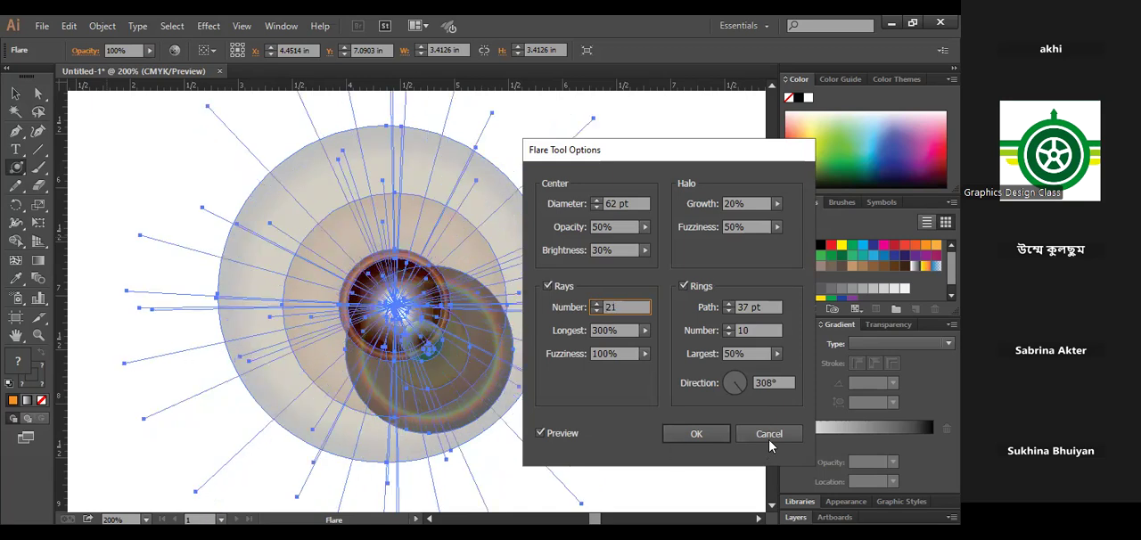
pyautogui.click(694, 437)
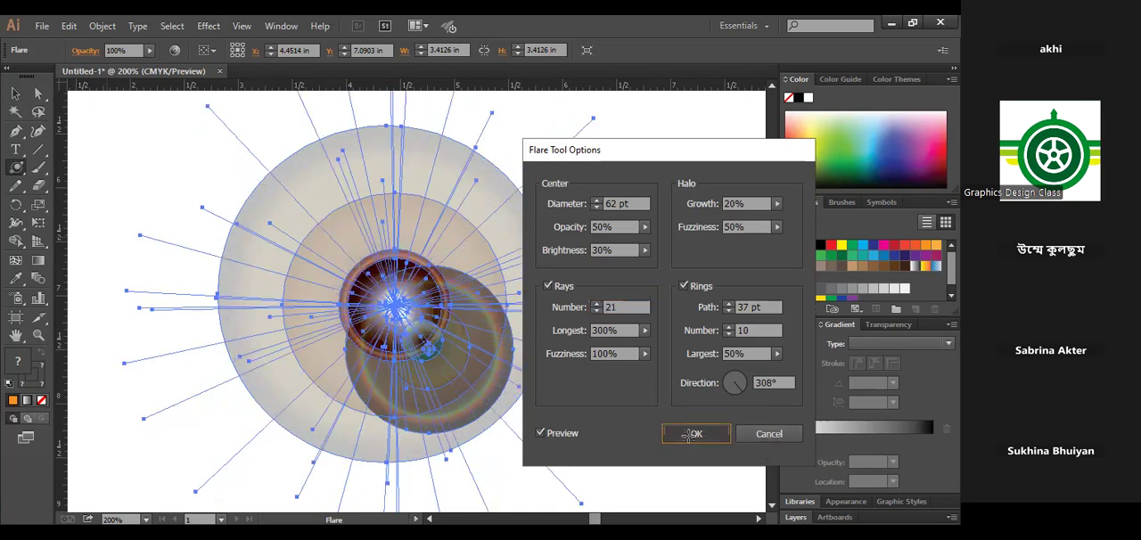
# - Move the edited flare a short distance to the left on the artboard and deselect it
pyautogui.press('v')
pyautogui.click(593, 461)
pyautogui.moveTo(403, 304); pyautogui.dragTo(306, 296)
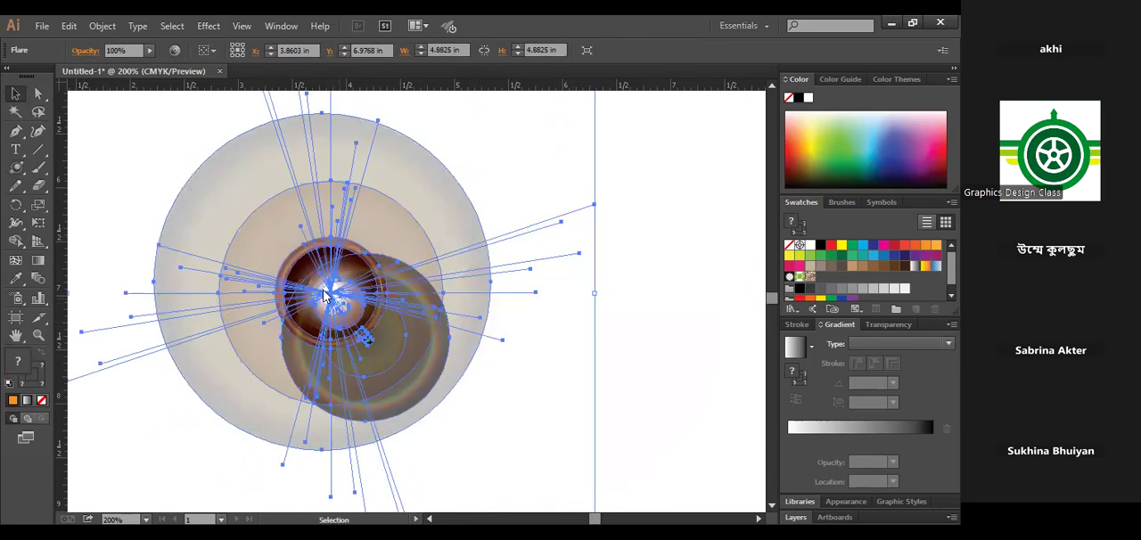
pyautogui.rightClick(324, 292)
pyautogui.click(550, 403)
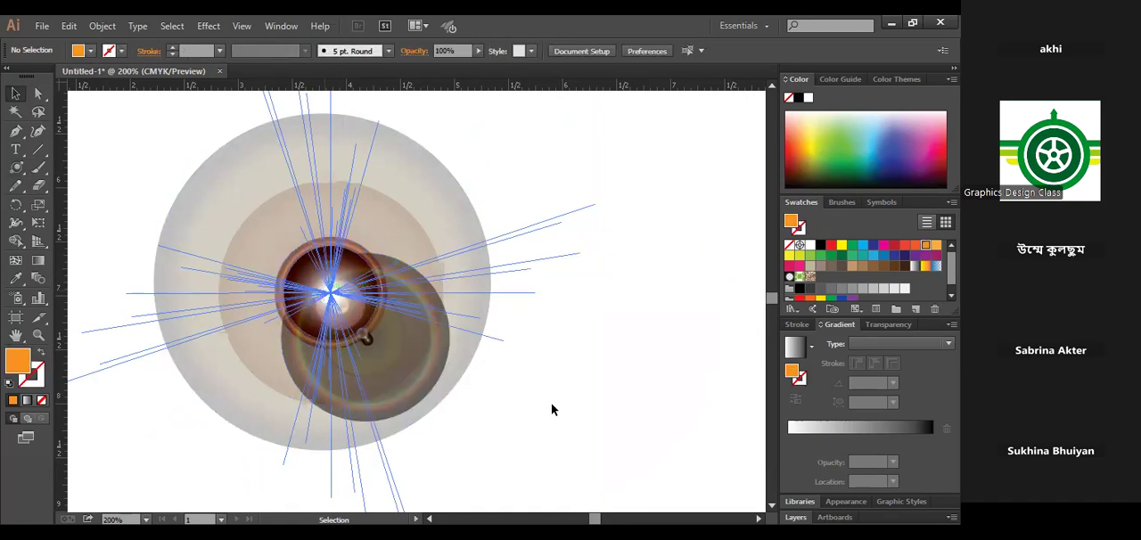
# - Delete the flare and draw a new ringless one with the Flare tool at the centre of the view
pyautogui.click(326, 301)
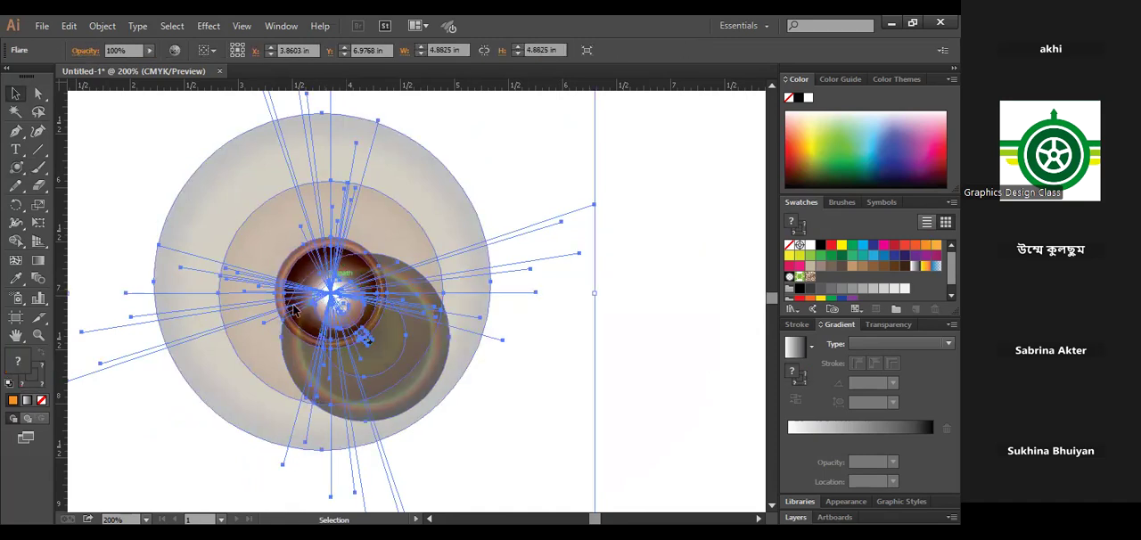
pyautogui.press('Delete')
pyautogui.moveTo(16, 167); pyautogui.dragTo(79, 266)
pyautogui.click(81, 261)
pyautogui.moveTo(393, 281); pyautogui.dragTo(494, 337)
pyautogui.click(15, 92)
pyautogui.click(724, 305)
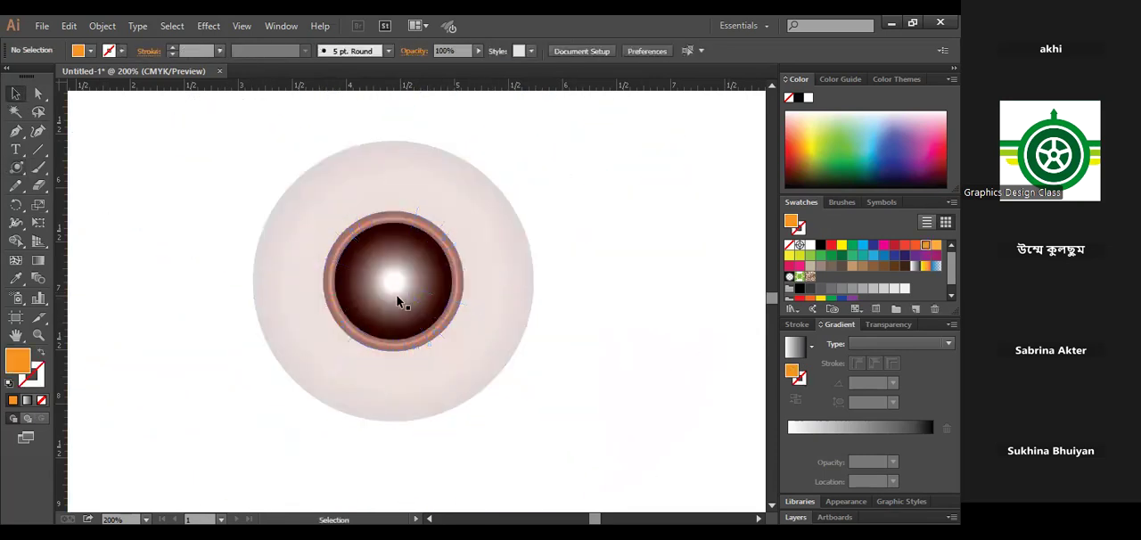
# - Enlarge the new flare to about 8.26 in wide and reposition it slightly higher on the artboard
pyautogui.click(430, 297)
pyautogui.click(727, 198)
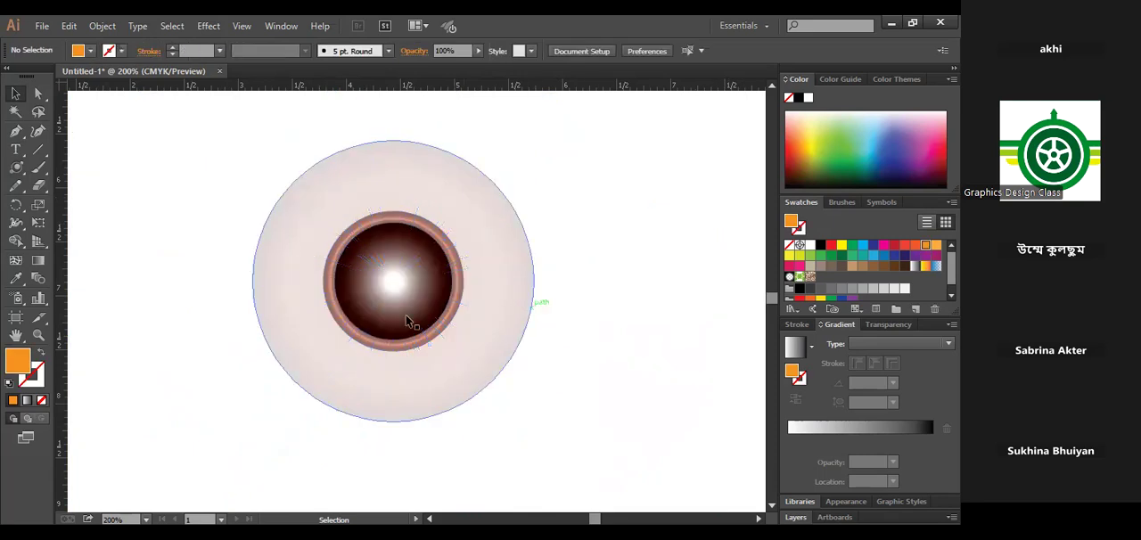
pyautogui.hotkey('ctrl', '-')
pyautogui.hotkey('ctrl', '-')
pyautogui.hotkey('ctrl', '-')
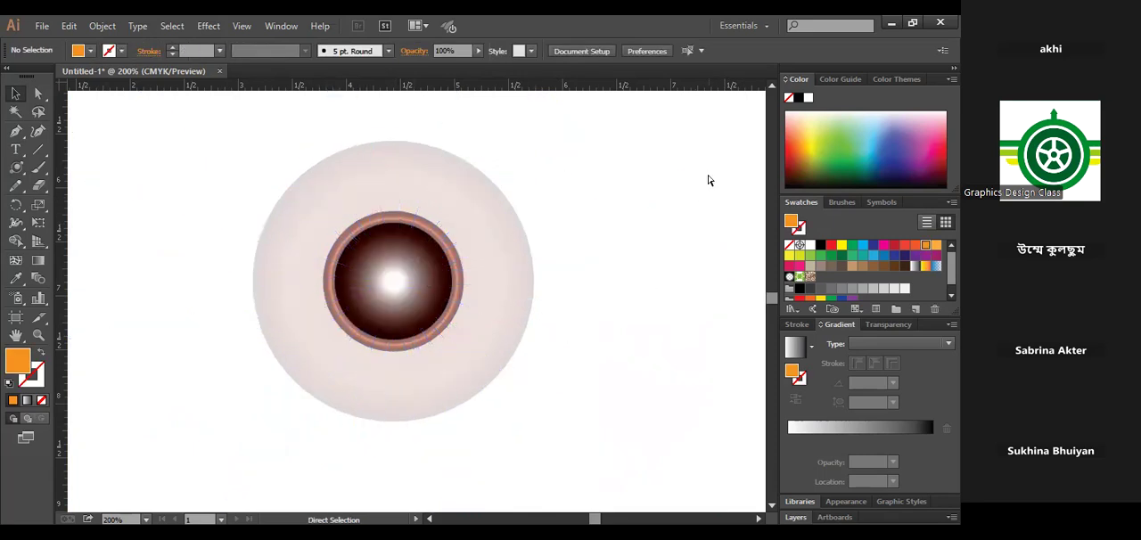
pyautogui.moveTo(309, 249); pyautogui.dragTo(499, 390)
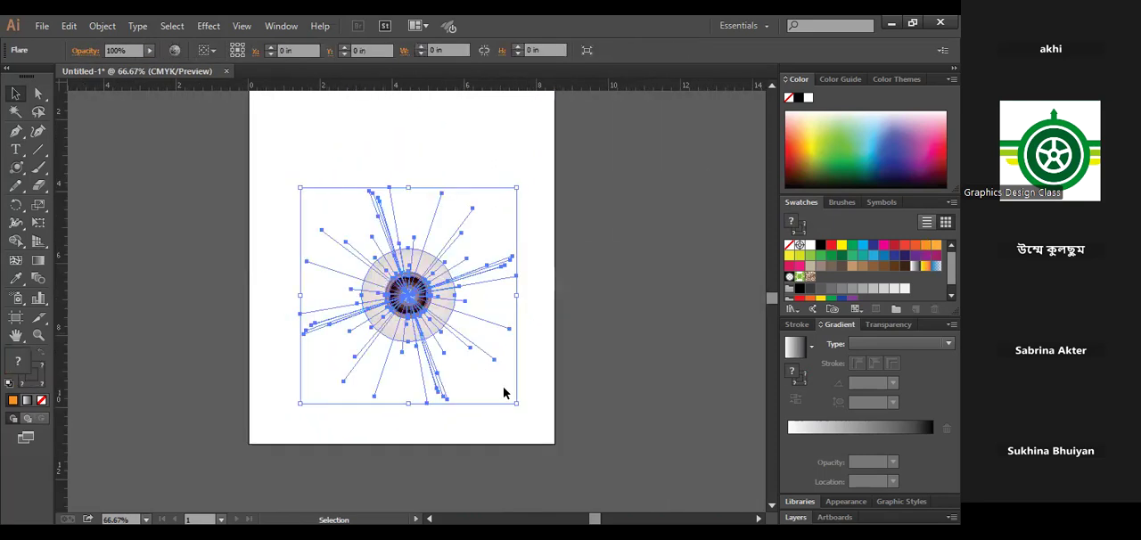
pyautogui.moveTo(554, 435); pyautogui.dragTo(555, 443)
pyautogui.moveTo(438, 328); pyautogui.dragTo(424, 276)
pyautogui.click(638, 368)
# - Select the enlarged flare and delete it to leave the artboard empty
pyautogui.keyDown('ctrl'); pyautogui.click(405, 229); pyautogui.keyUp('ctrl')
pyautogui.keyDown('ctrl'); pyautogui.click(368, 351); pyautogui.keyUp('ctrl')
pyautogui.click(437, 280)
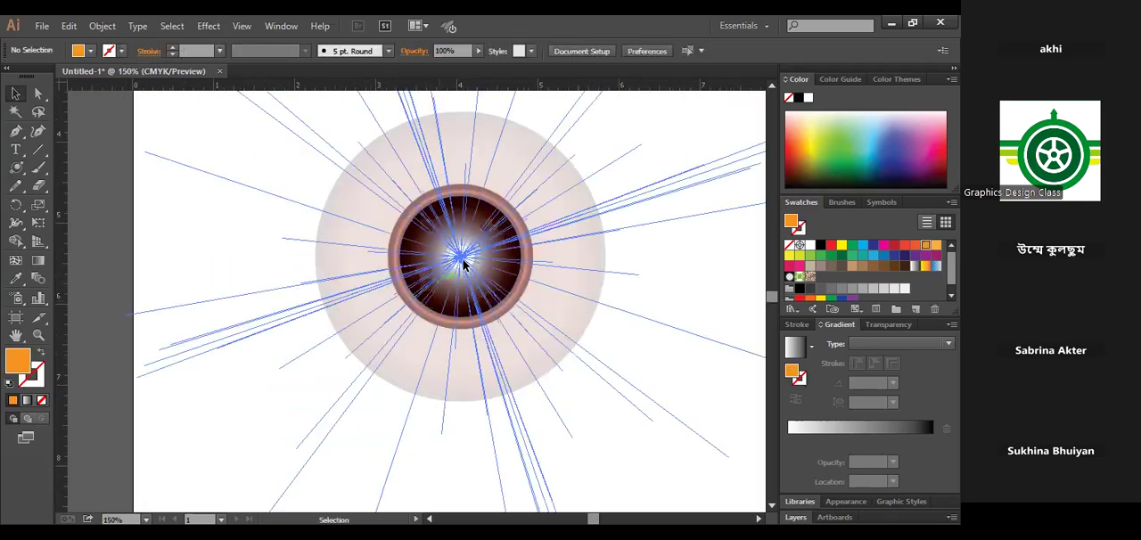
pyautogui.hotkey('ctrl', 'shift', 'a')
pyautogui.click(459, 258)
pyautogui.click(108, 258)
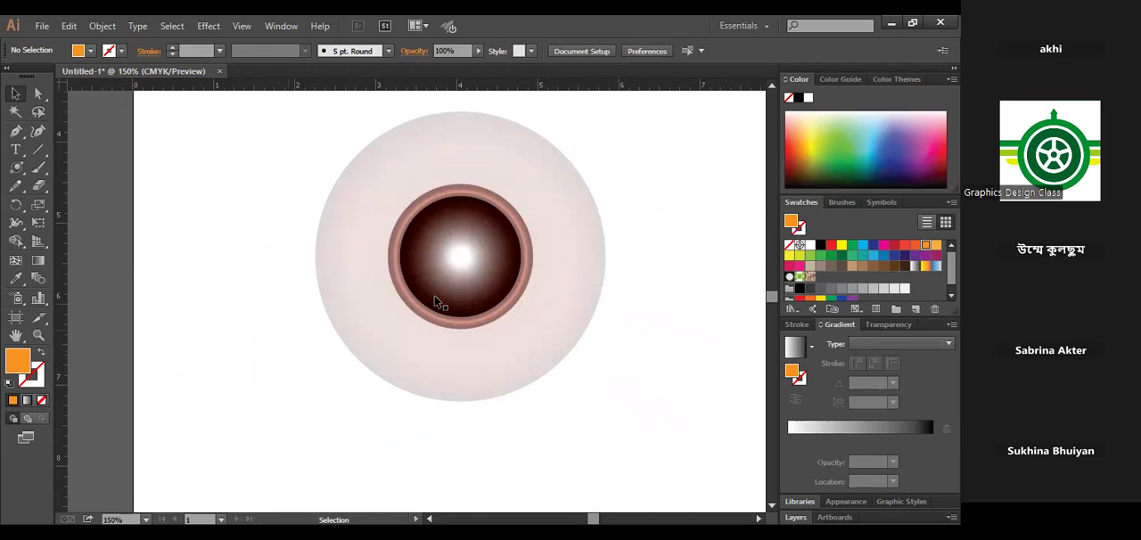
pyautogui.moveTo(216, 139); pyautogui.dragTo(445, 374)
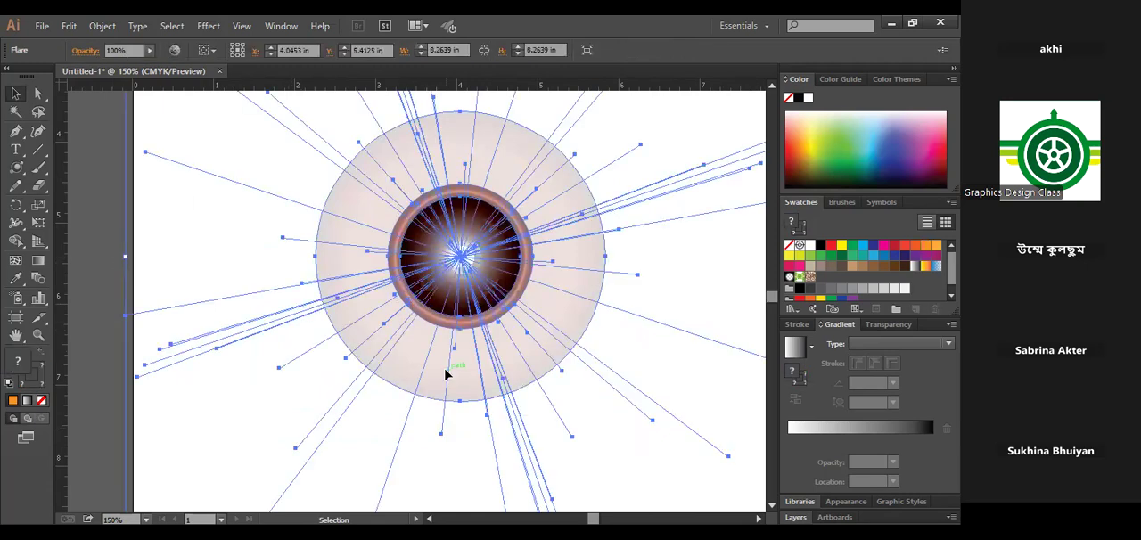
pyautogui.press('Delete')
pyautogui.hotkey('ctrl', '-')
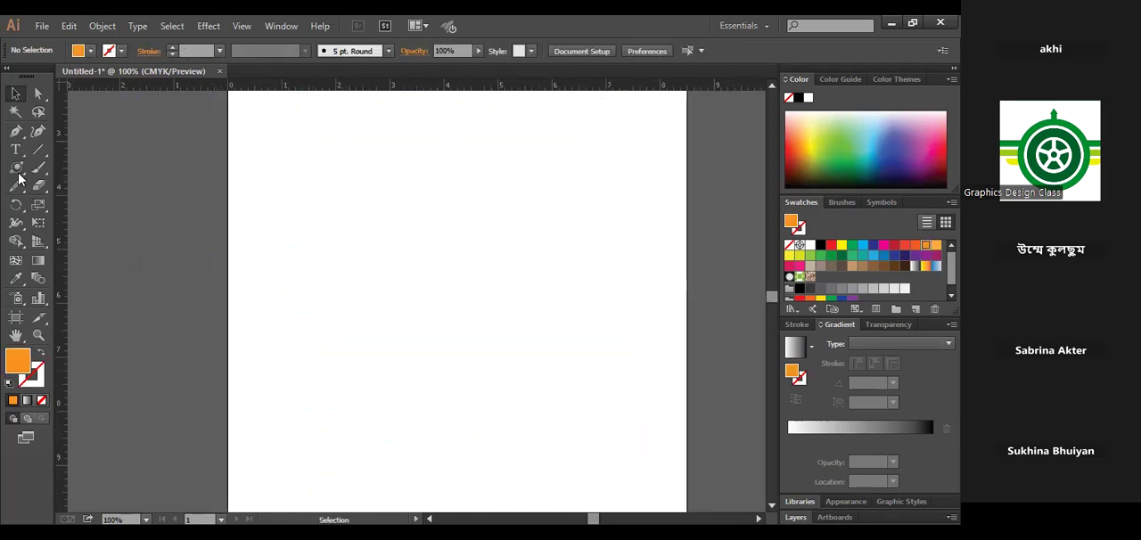
pyautogui.click(16, 167)
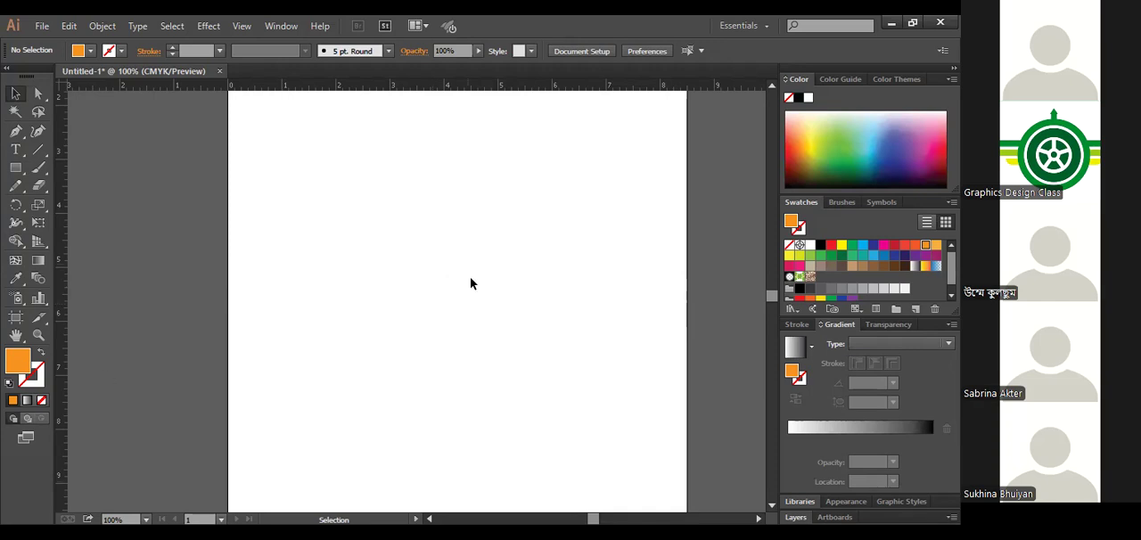
pyautogui.moveTo(460, 262); pyautogui.dragTo(553, 124)
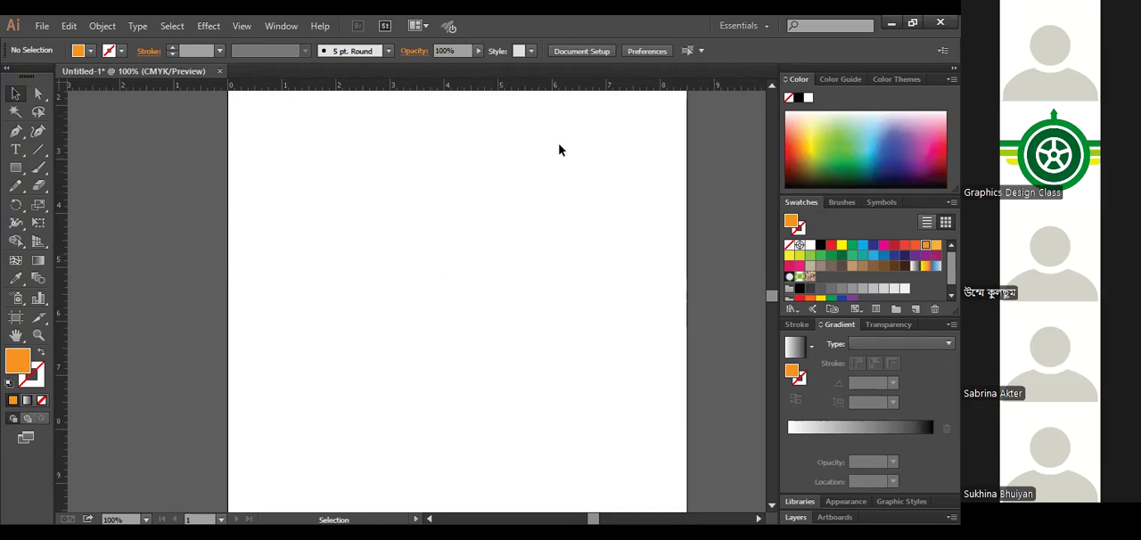